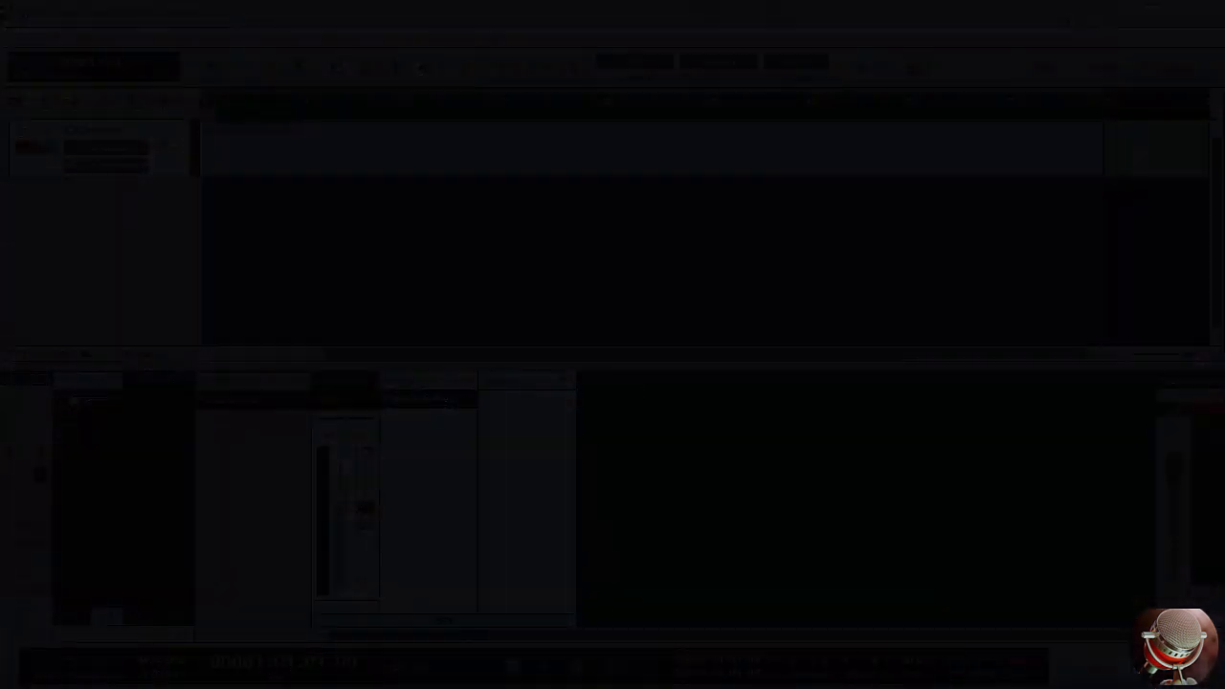
Step: Start song playback, open the EZdrummer instrument and look through its Modern and Vintage kit presets
key("space")
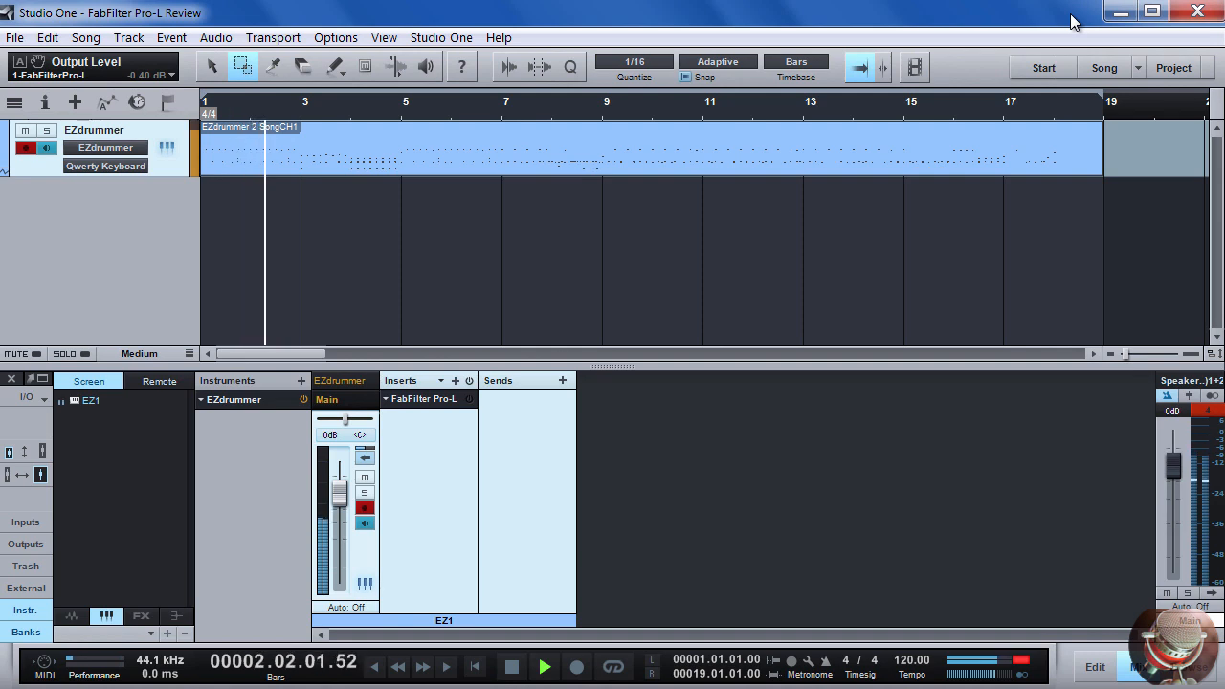
left_click(364, 585)
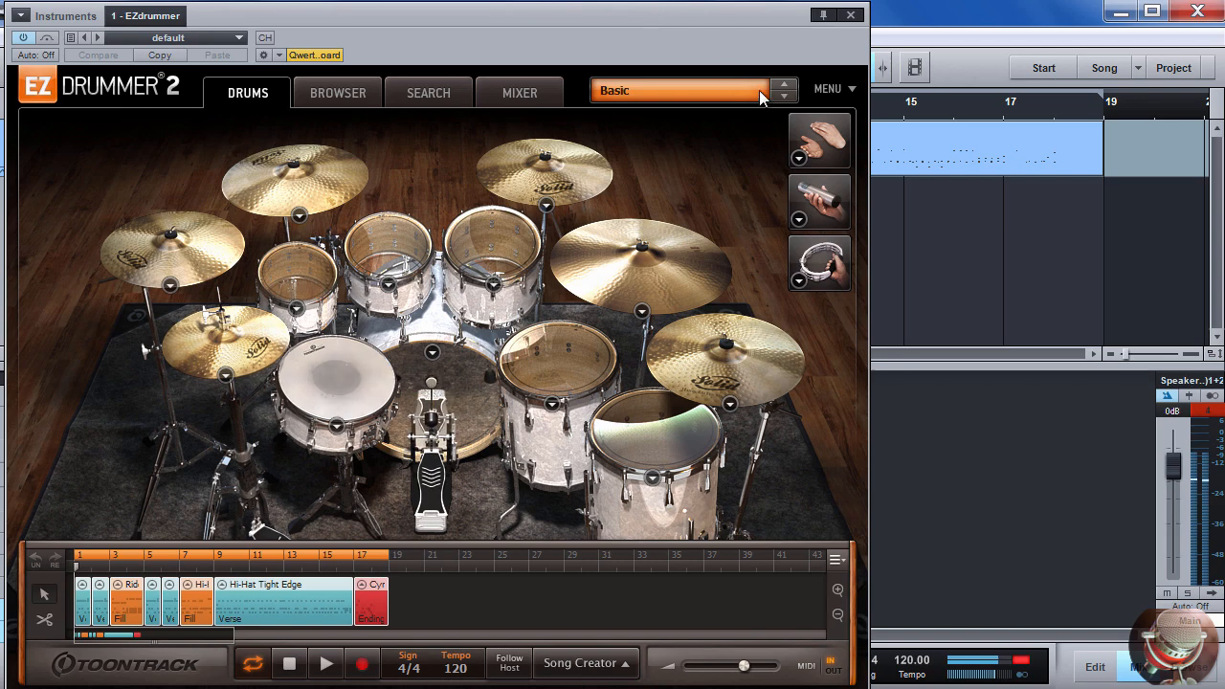
left_click(708, 90)
mouse_move(747, 120)
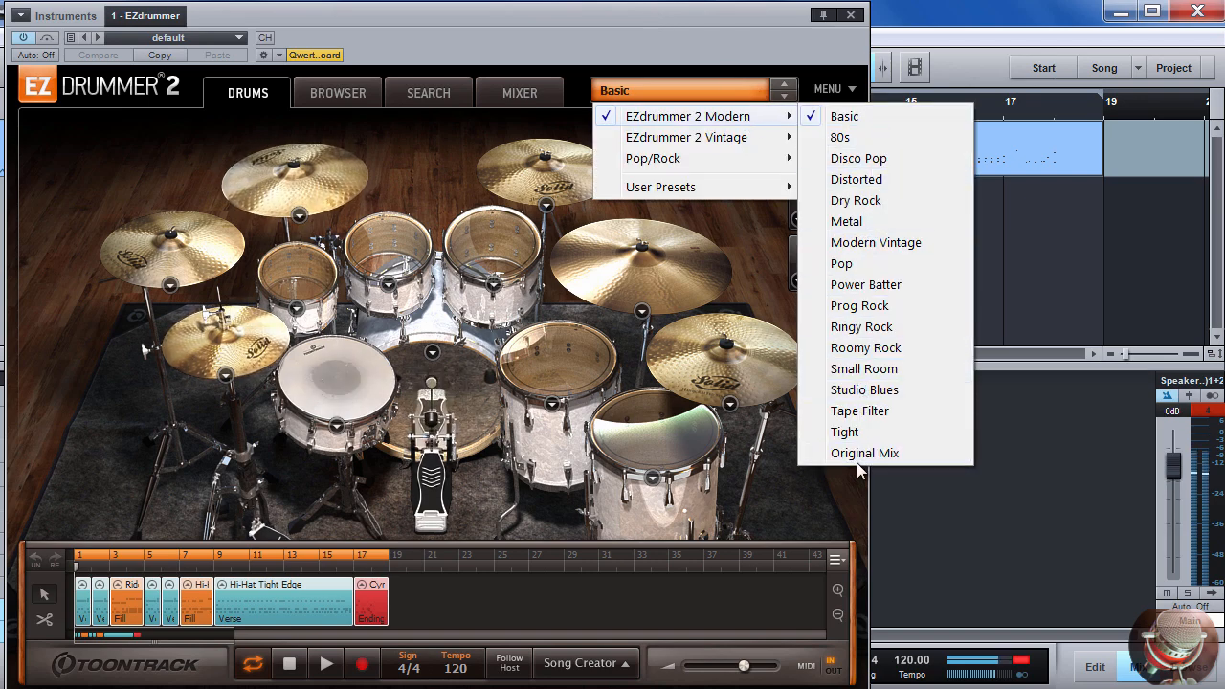
mouse_move(659, 141)
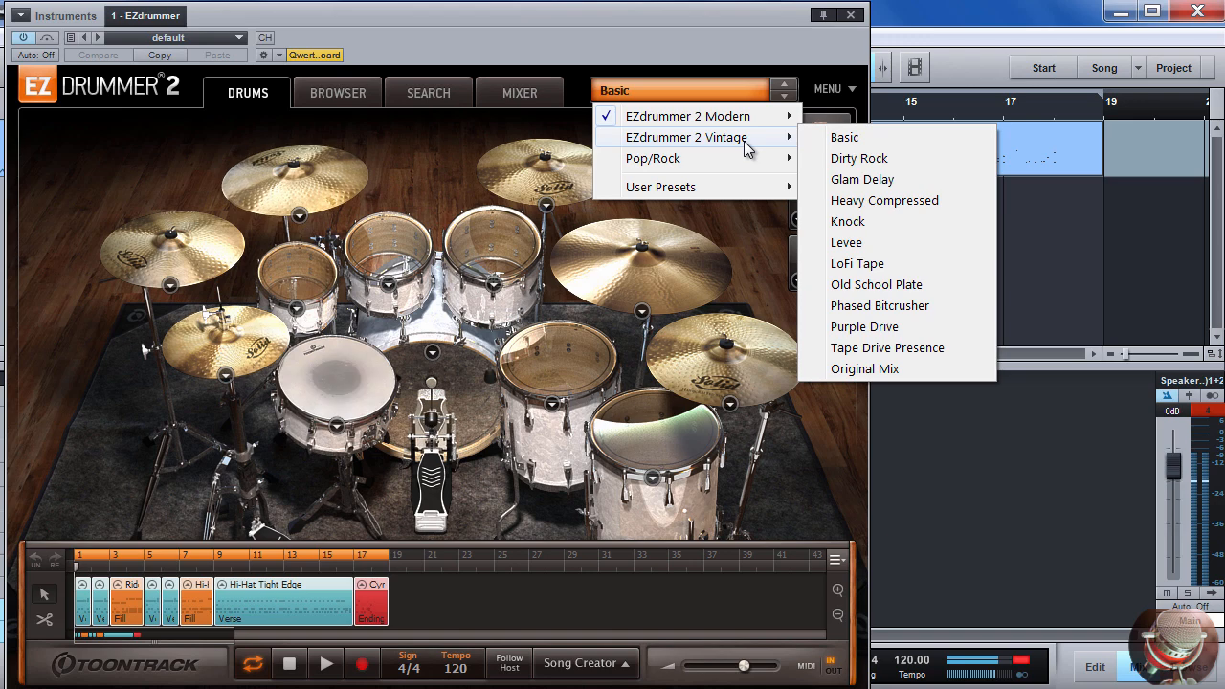
left_click(628, 22)
Step: Review EZdrummer's browser, search and mixer pages, then close the instrument and return the song to its start
left_click(337, 94)
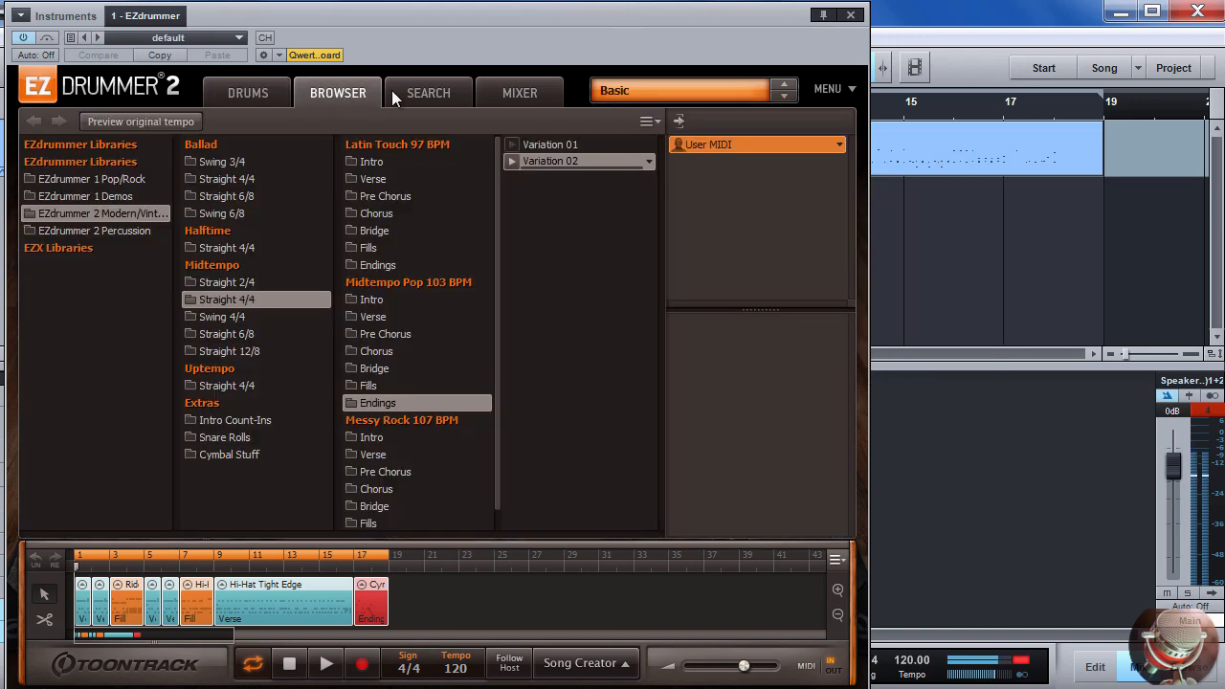
left_click(439, 93)
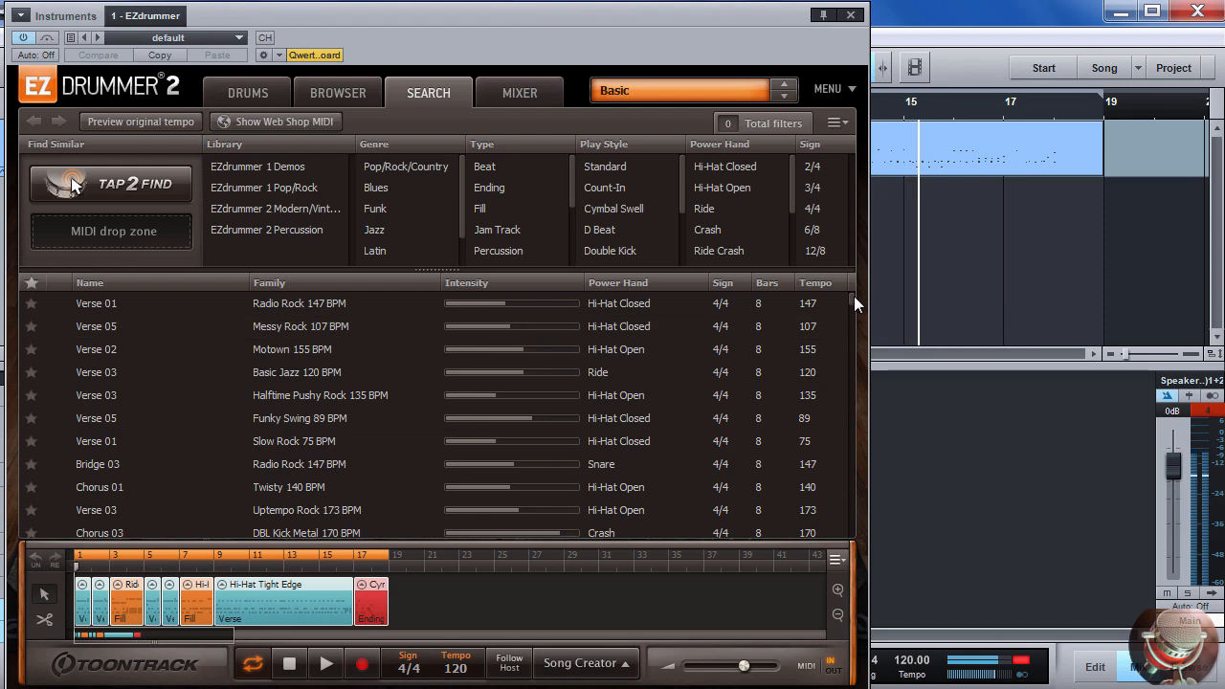
left_click(532, 90)
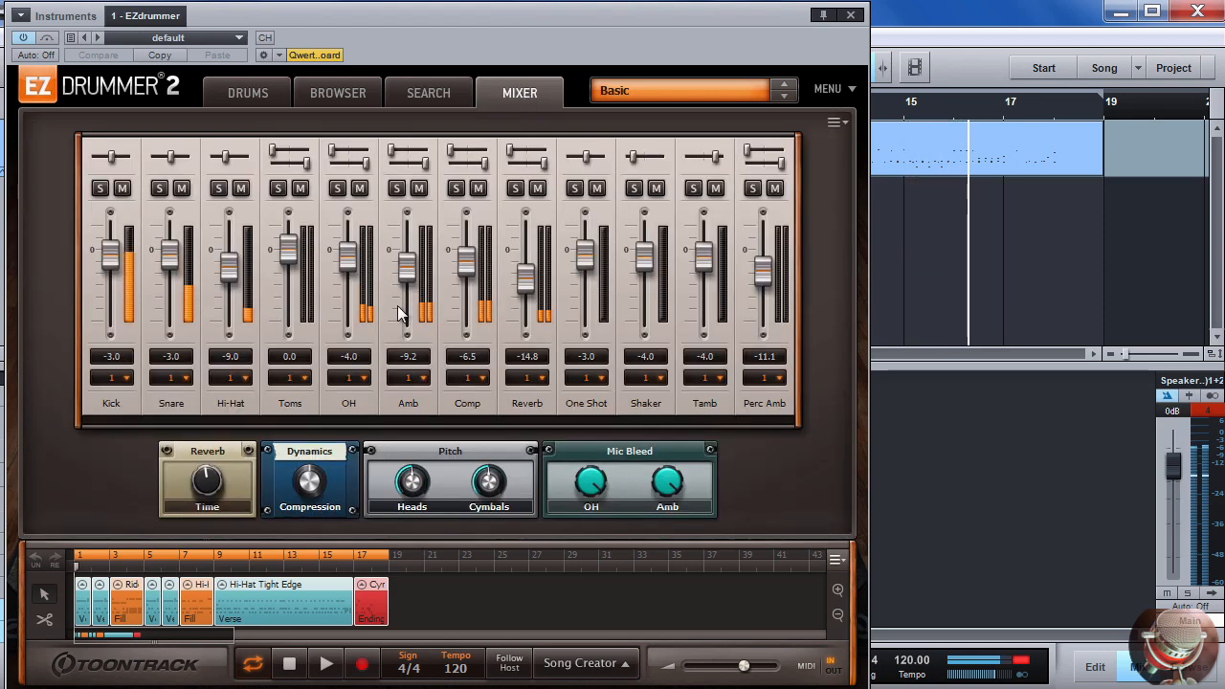
left_click(254, 94)
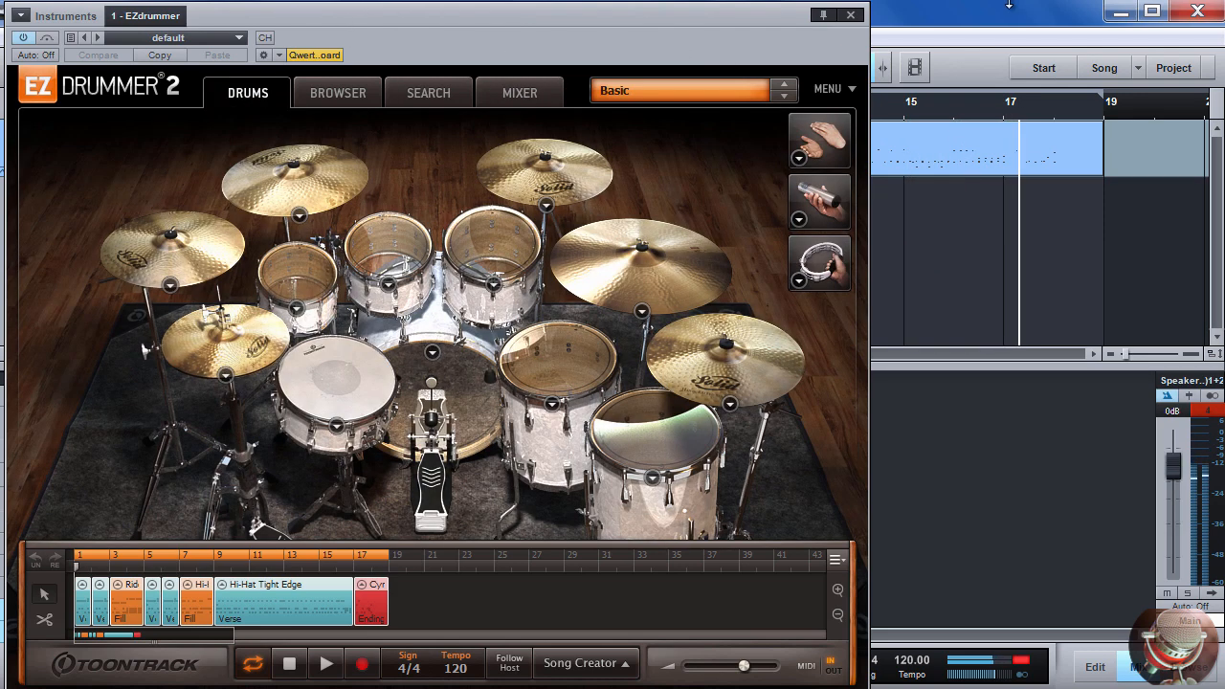
left_click(855, 19)
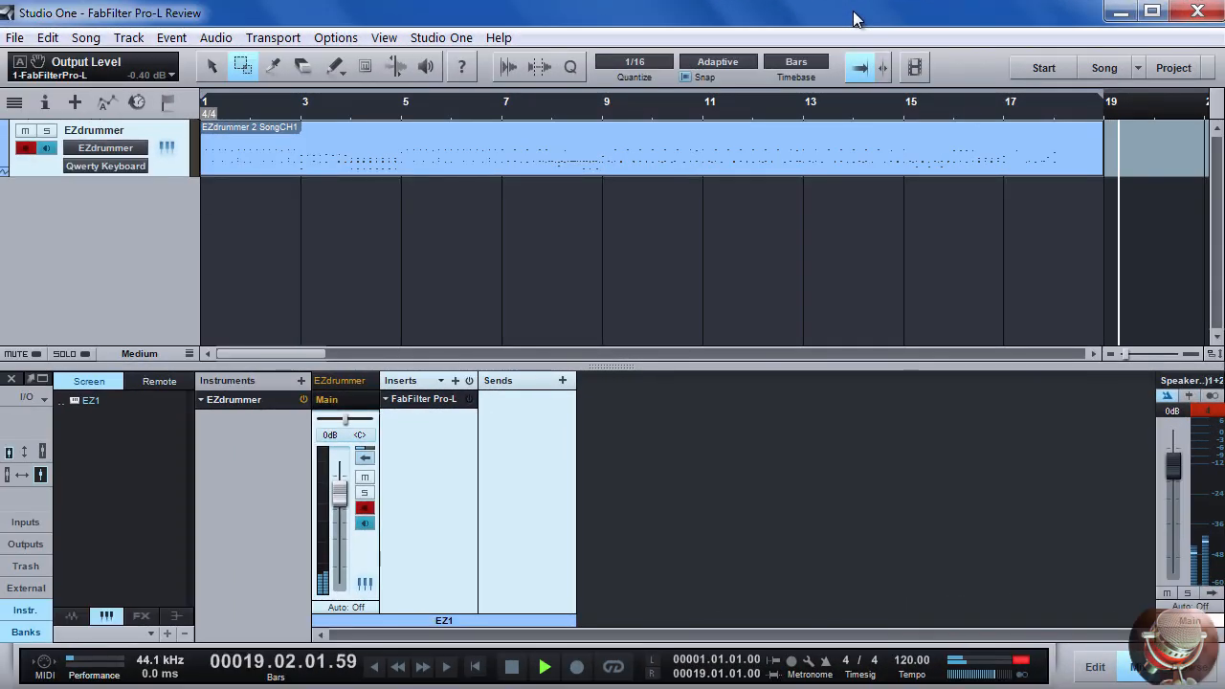
key("comma")
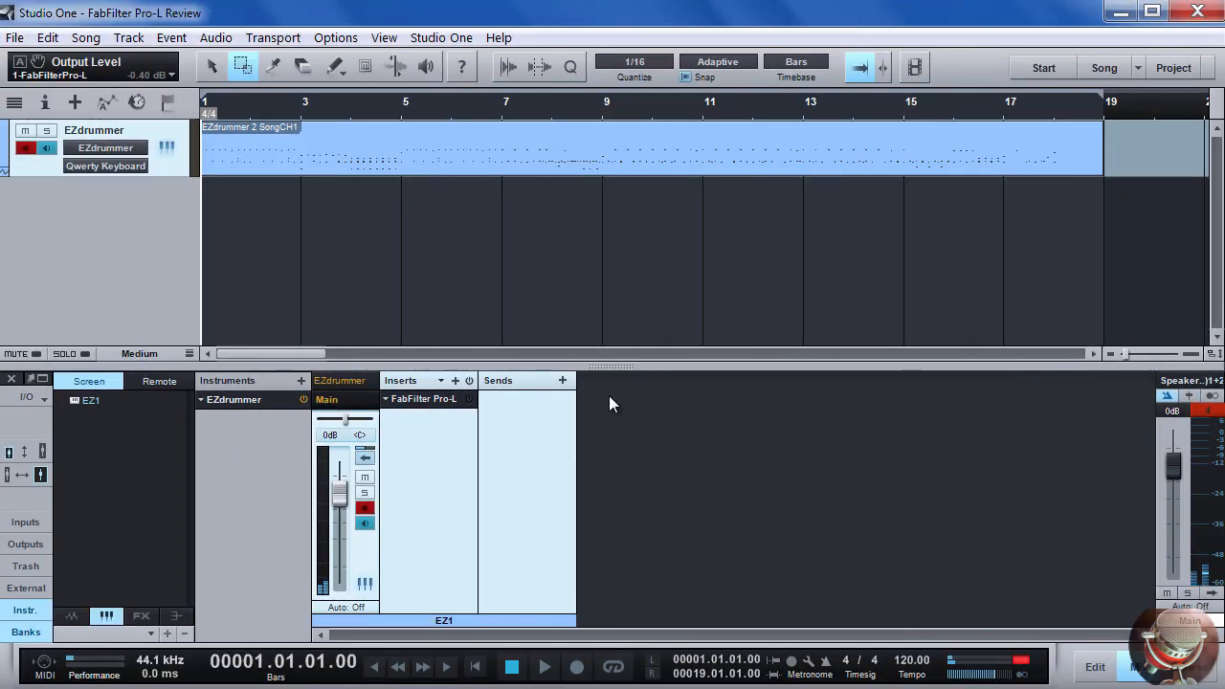
Step: Open the FabFilter Pro-L insert on the EZdrummer channel and switch its A/B comparison over and back
left_click(421, 399)
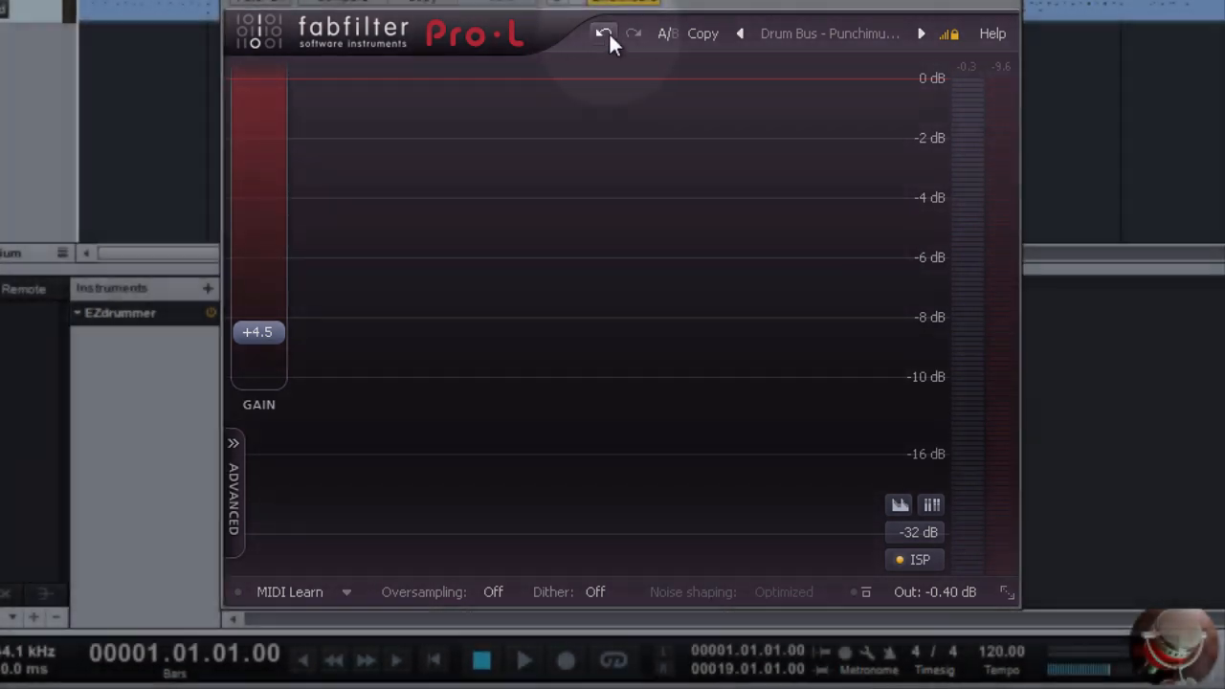
left_click(667, 33)
left_click(671, 32)
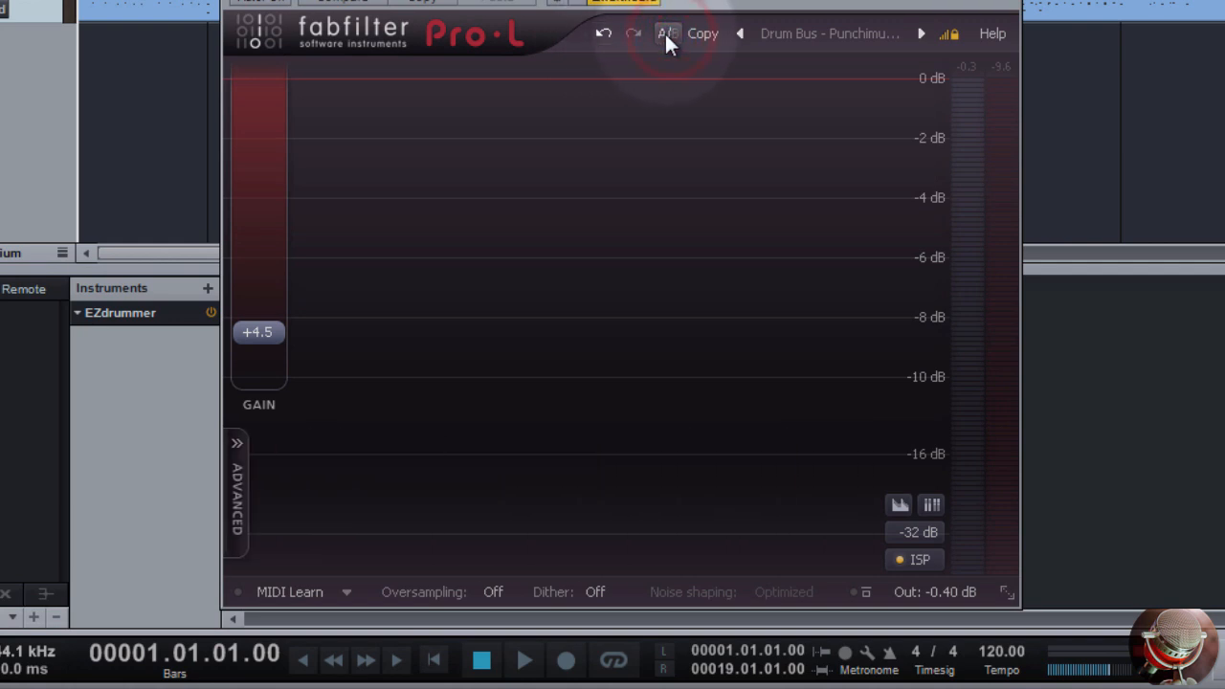
Step: Look through the Pro-L preset categories, including Clipping, Pop, Rock and Single Channel, and close the preset list
left_click(858, 34)
mouse_move(861, 67)
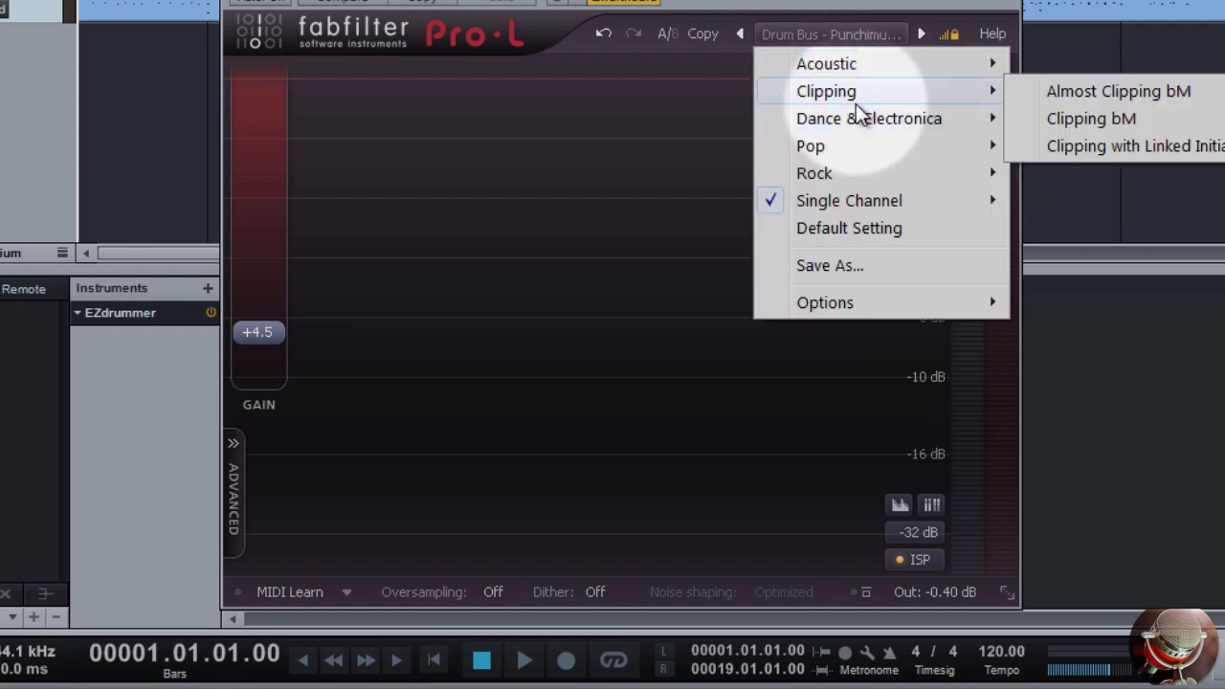
mouse_move(861, 125)
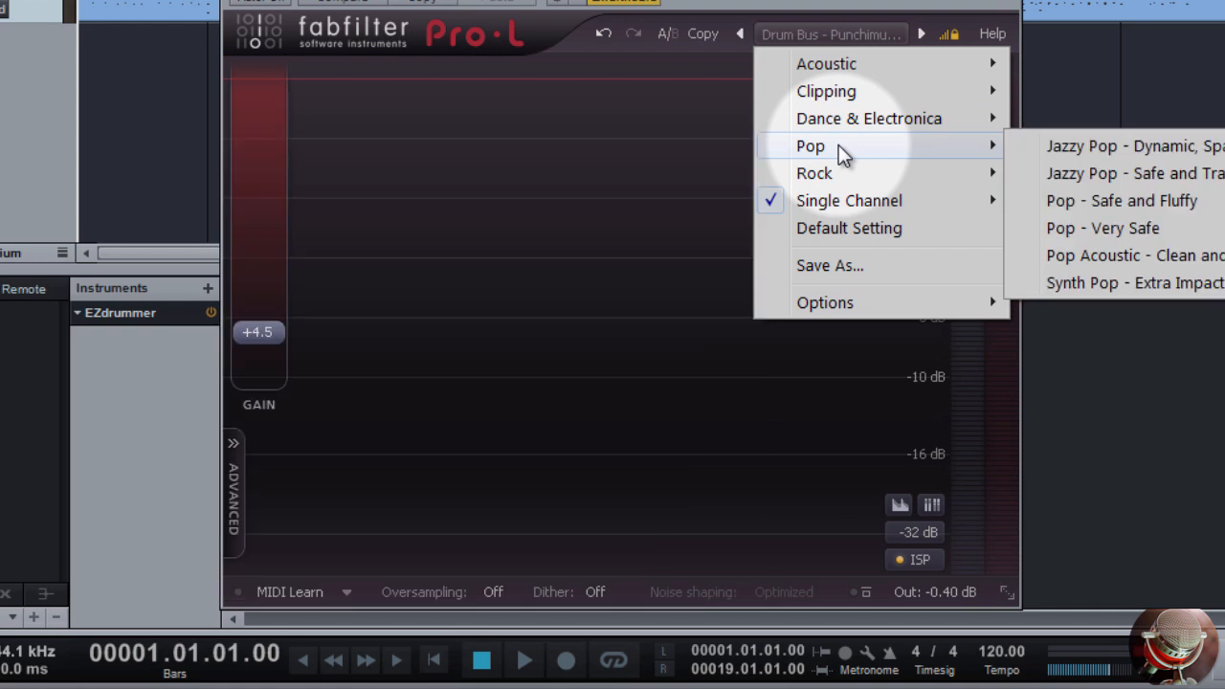
mouse_move(835, 177)
mouse_move(842, 209)
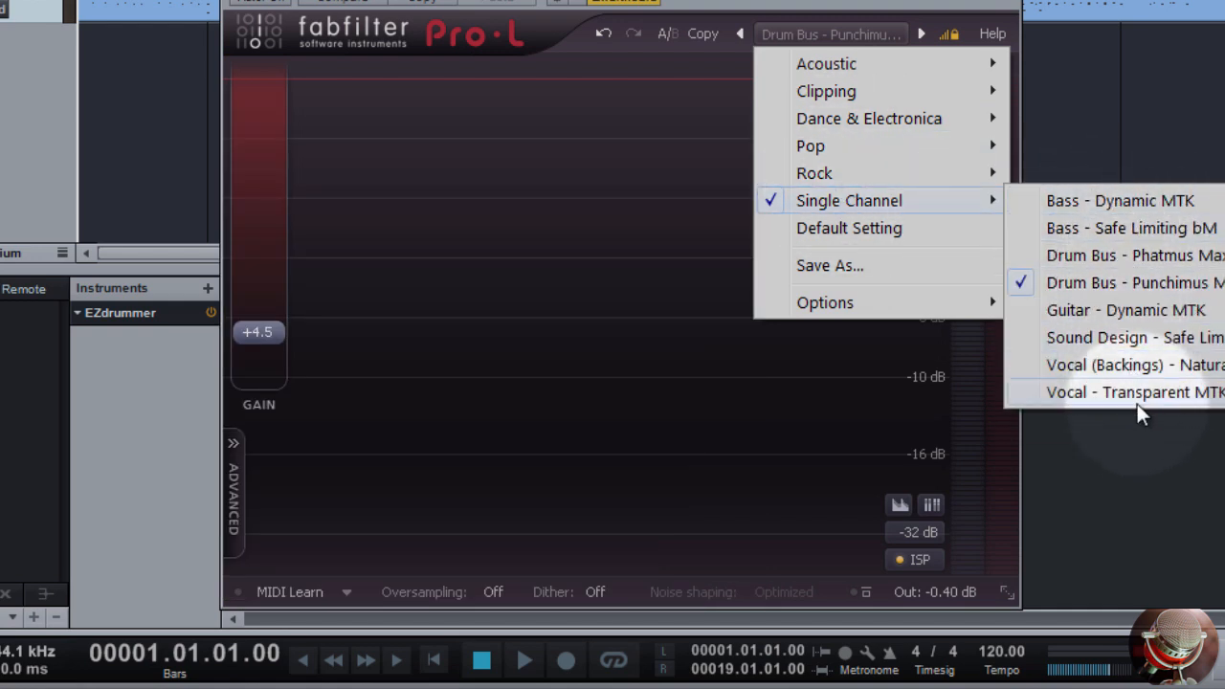
key("Escape")
key("Escape")
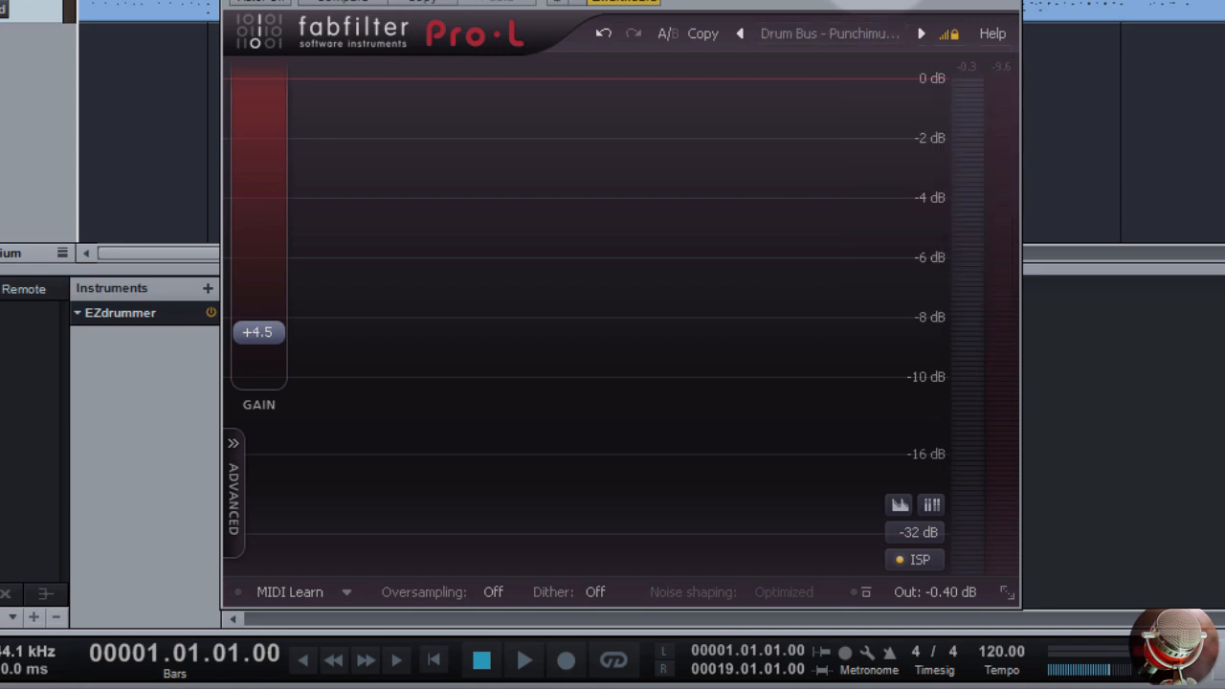
Step: Examine the Gain slider's help, open its value for editing and leave the field without entering a value
mouse_move(261, 335)
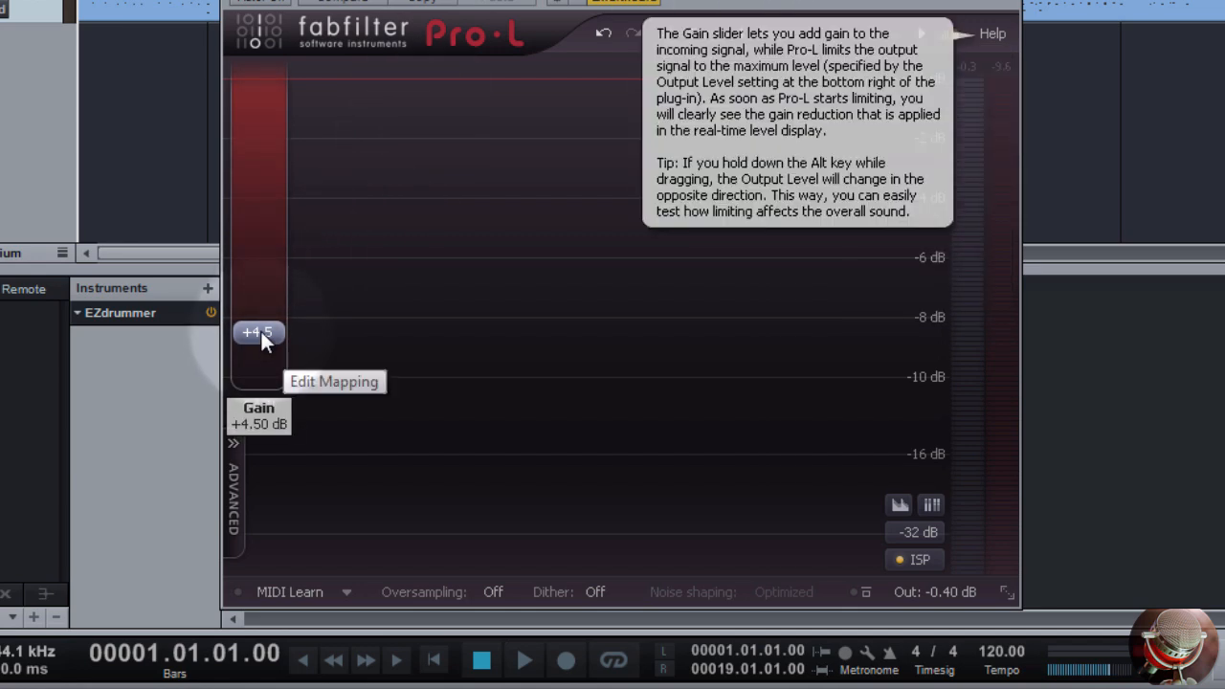
double_click(261, 332)
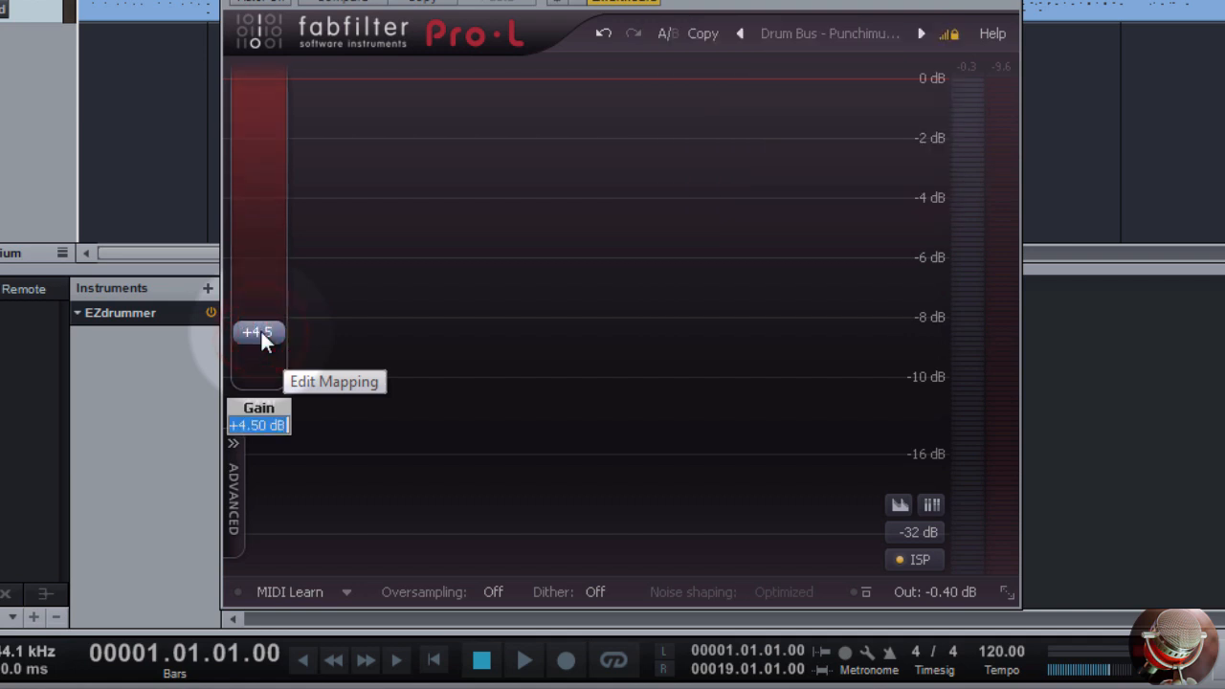
left_click(271, 328)
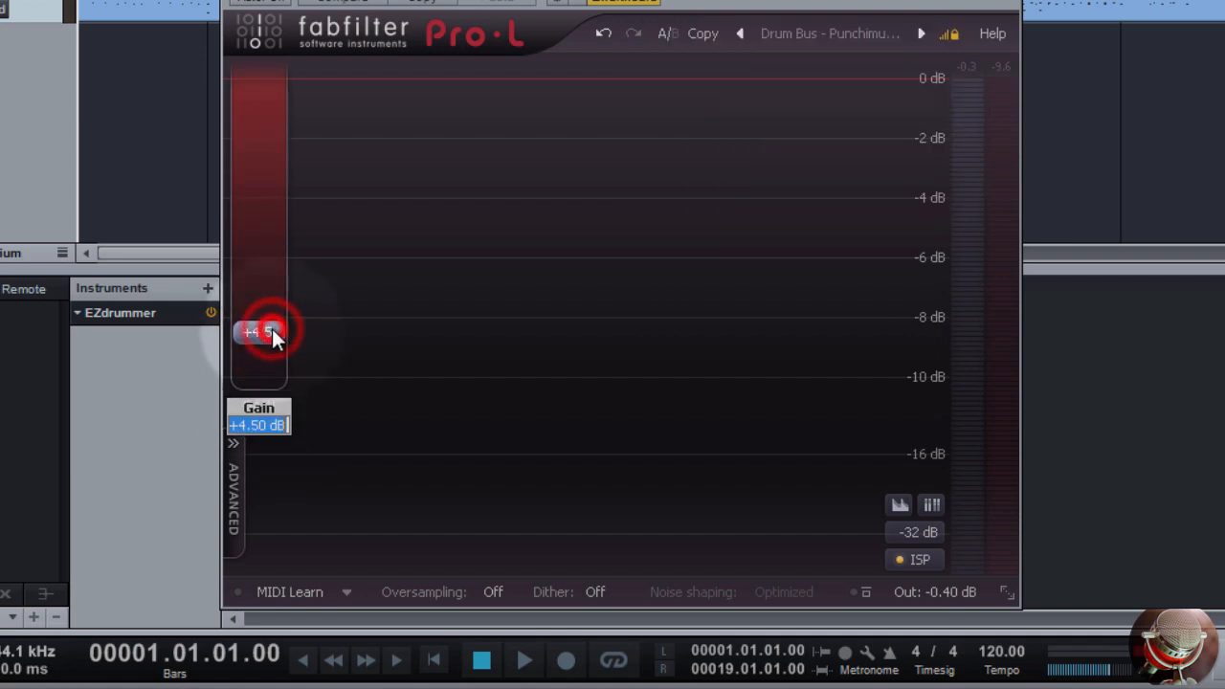
left_click(372, 256)
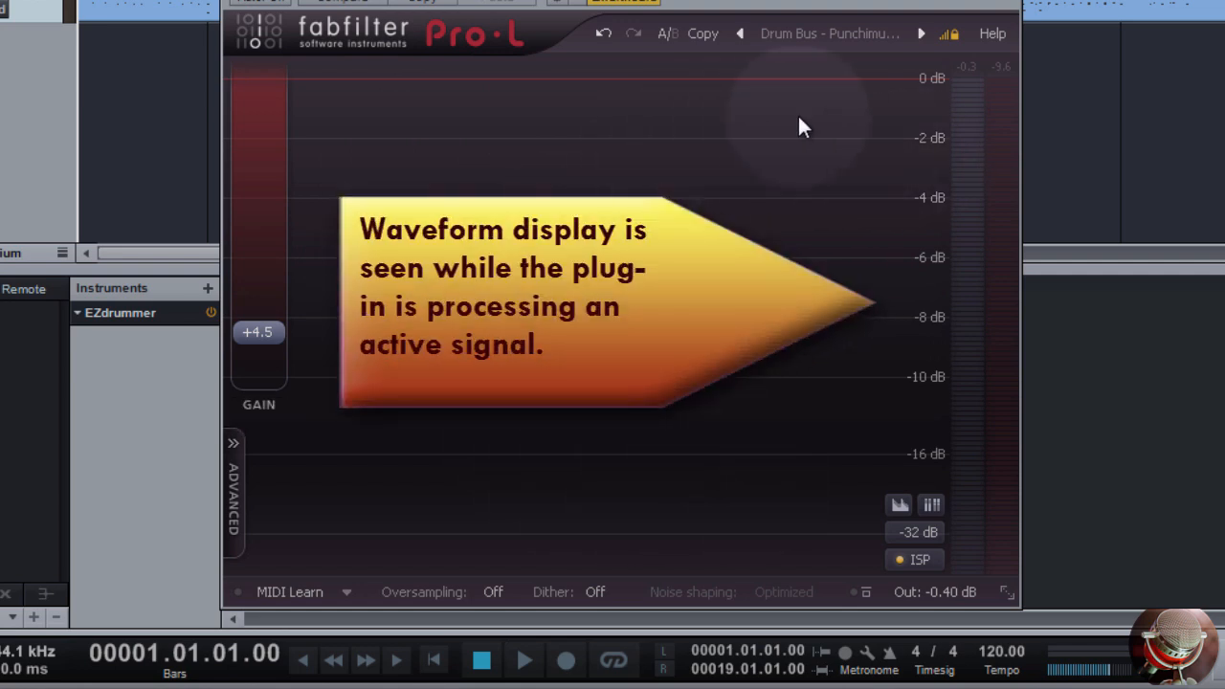
Step: Expand the advanced limiter settings and view the available limiting styles
left_click(240, 496)
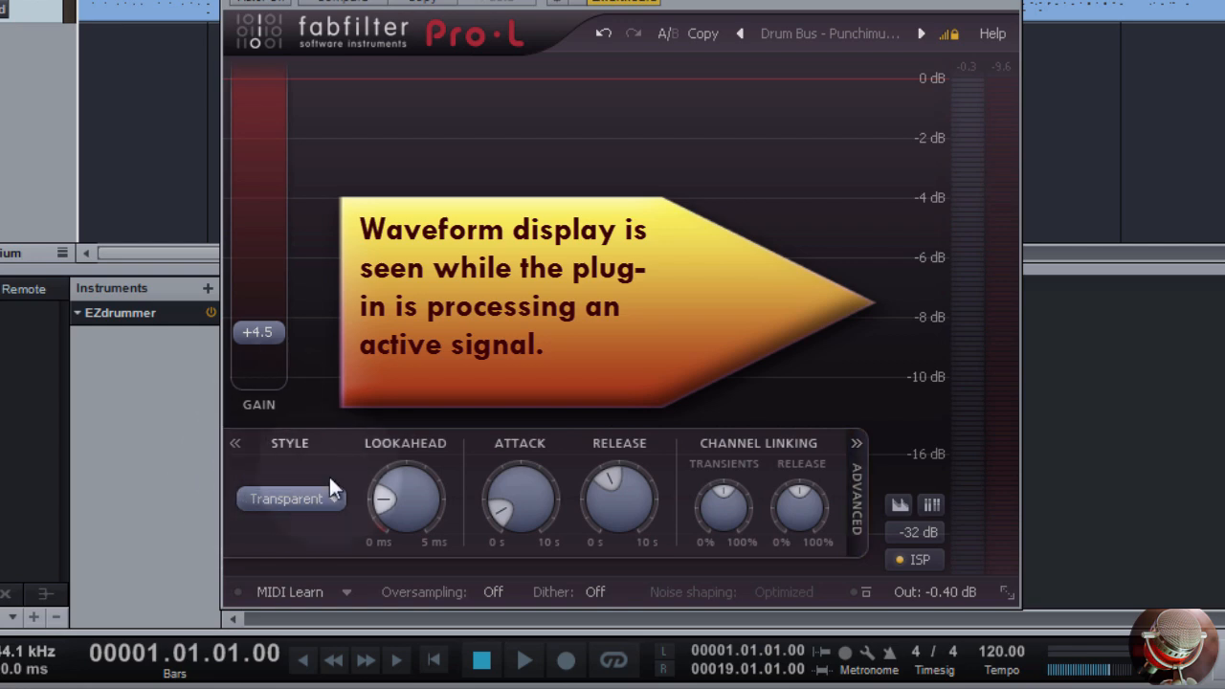
left_click(327, 496)
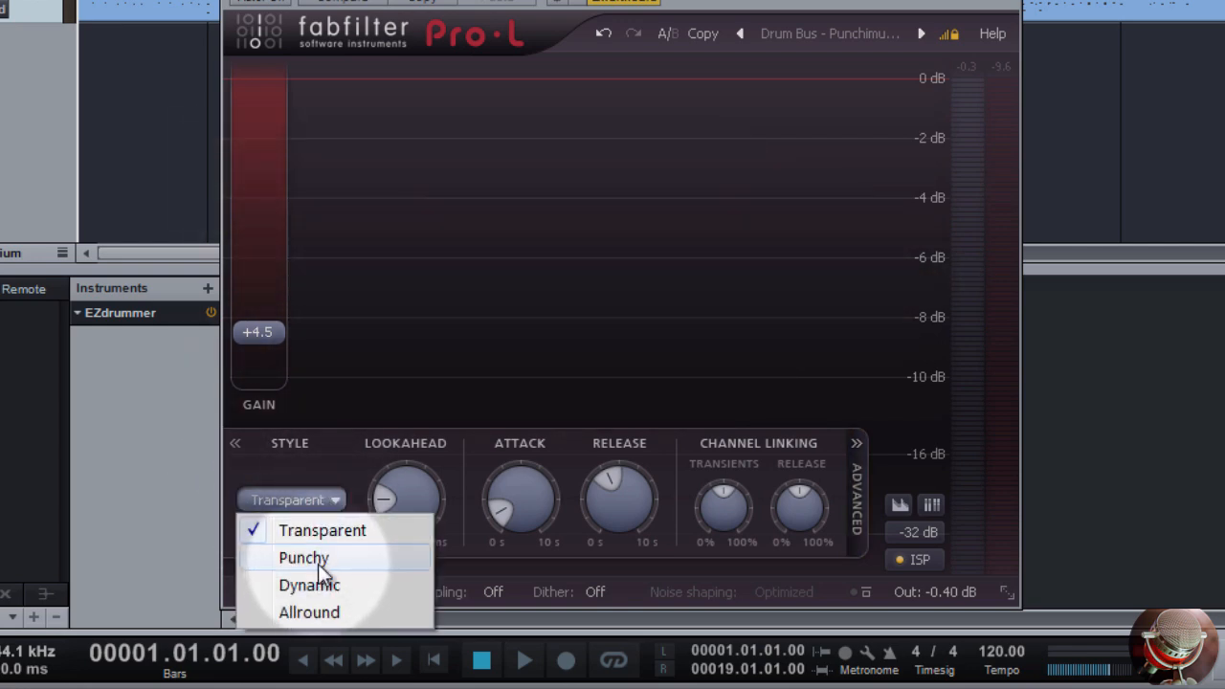
left_click(347, 477)
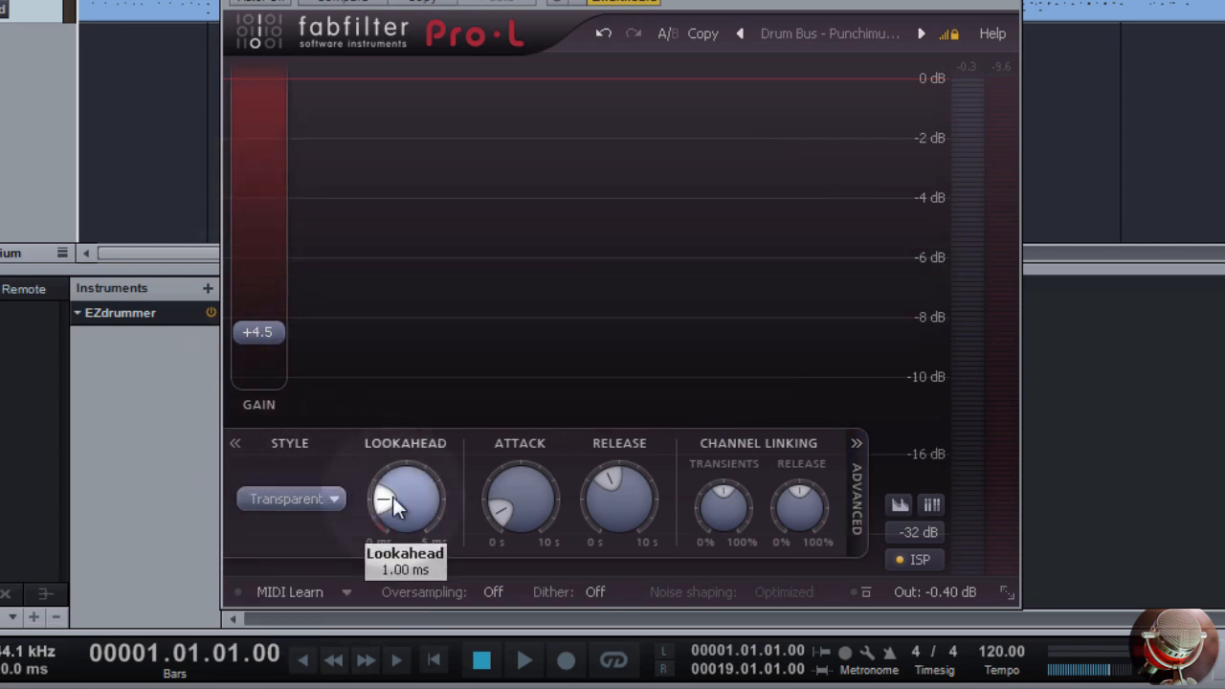
Step: Try adjusting the Lookahead and set it back to 1 ms
left_click_drag(390, 498, 435, 497)
type("1")
key("Return")
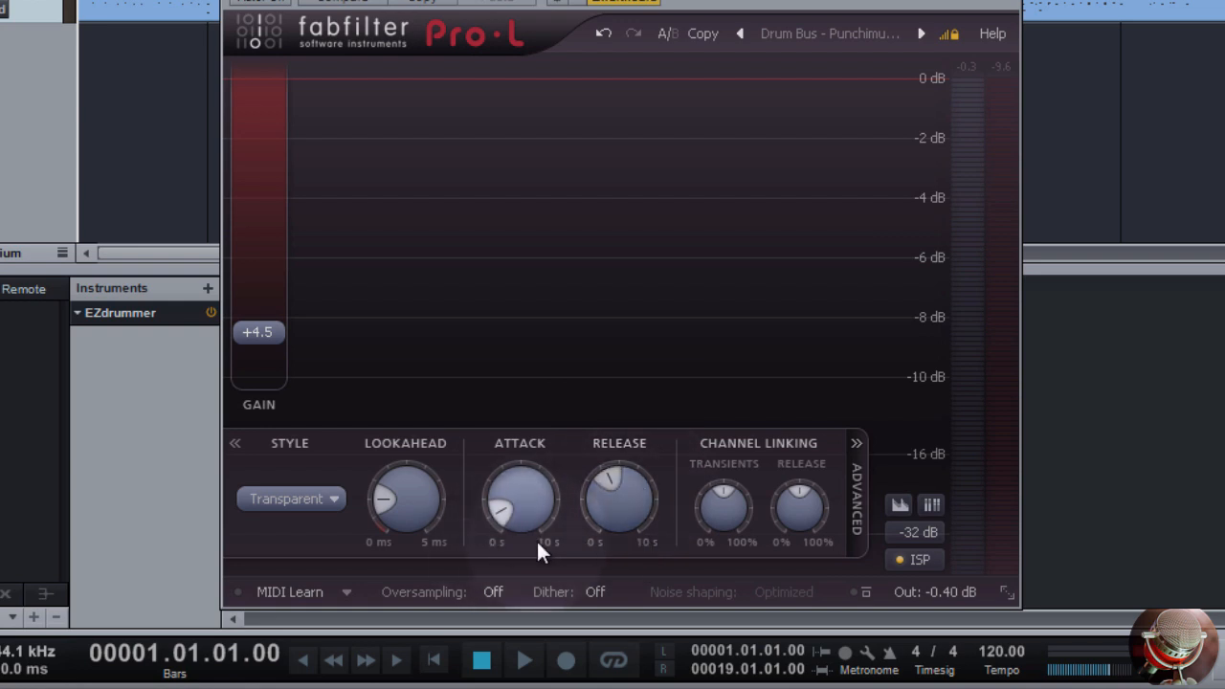
Step: Set the transients channel linking to 48 %
mouse_move(725, 508)
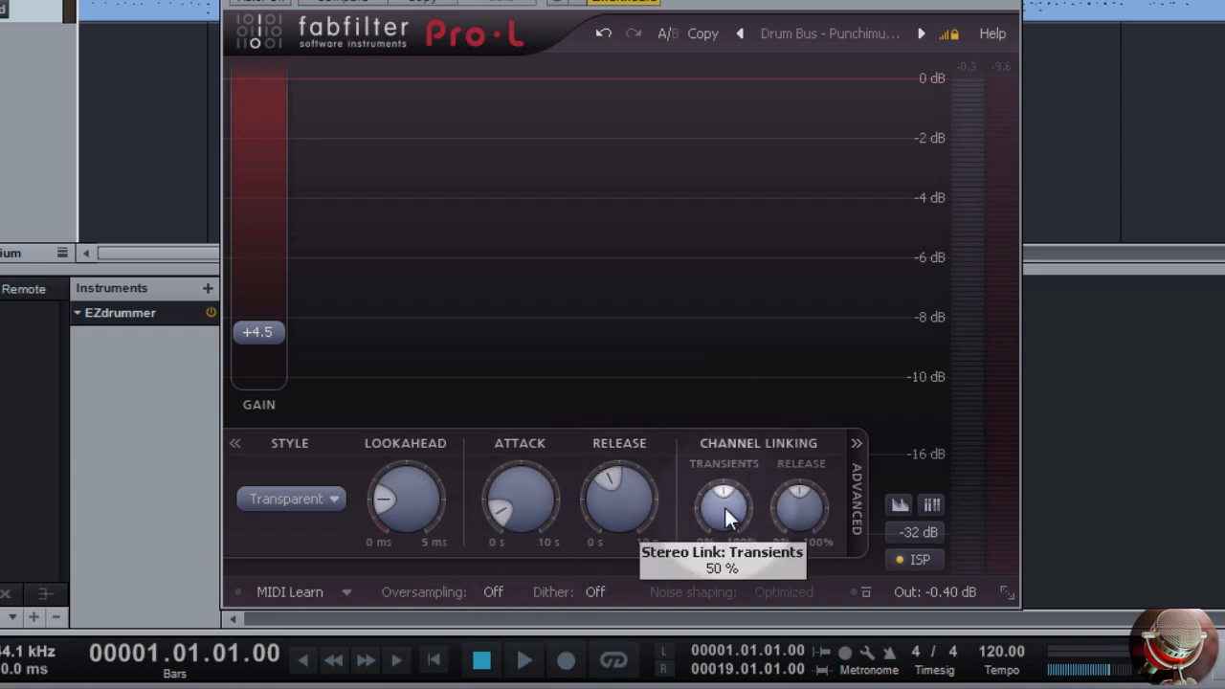
mouse_move(725, 500)
left_mouse_down()
mouse_move(713, 601)
mouse_move(720, 520)
mouse_move(748, 457)
mouse_move(773, 571)
mouse_move(766, 498)
mouse_move(719, 496)
left_mouse_up()
double_click(725, 501)
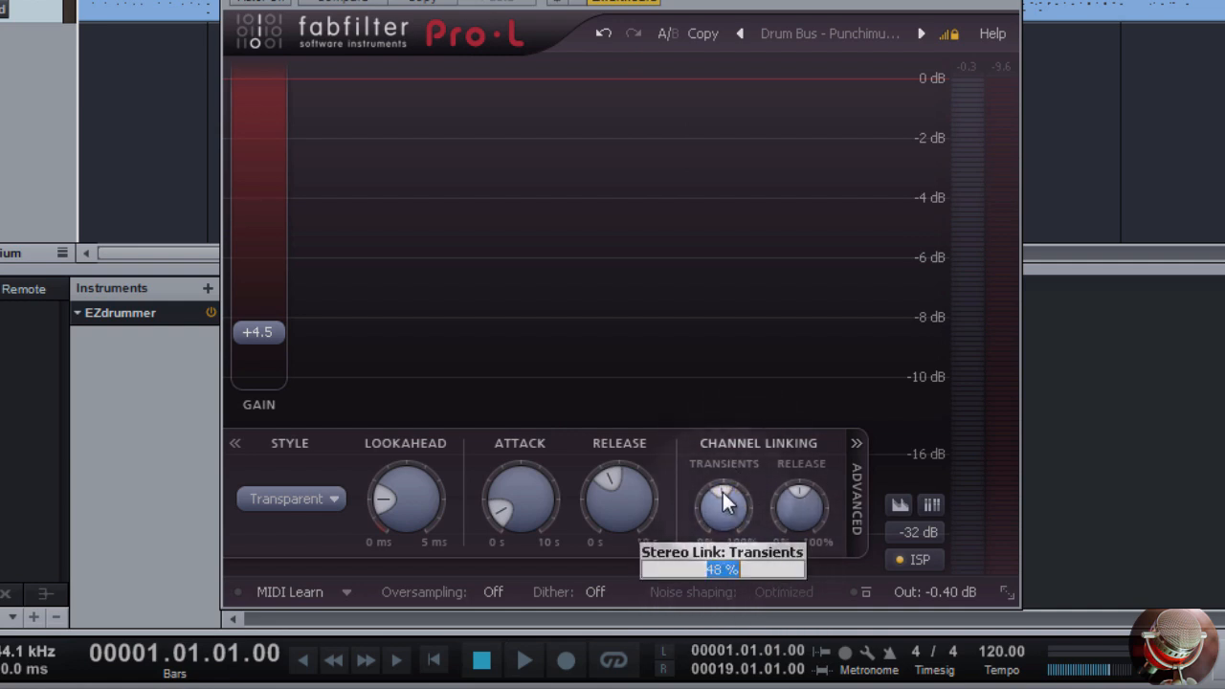
left_click(726, 499)
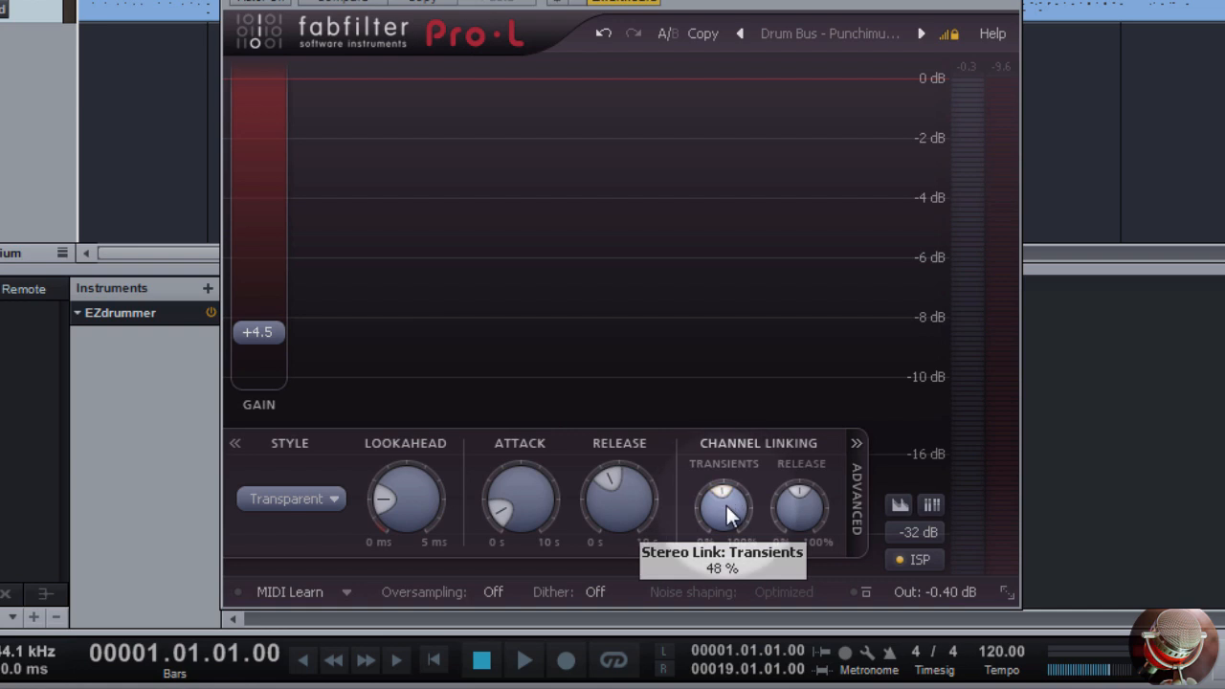
mouse_move(803, 512)
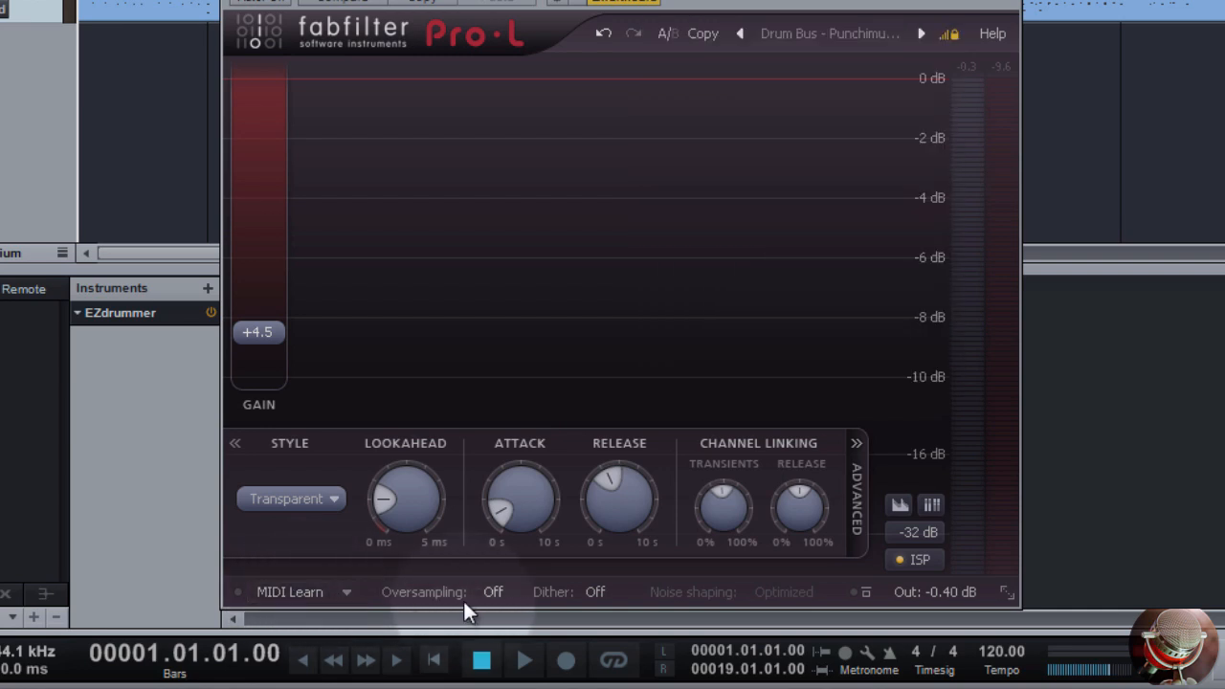
Step: View the oversampling choices and set the dither to 24 Bits
left_click(498, 592)
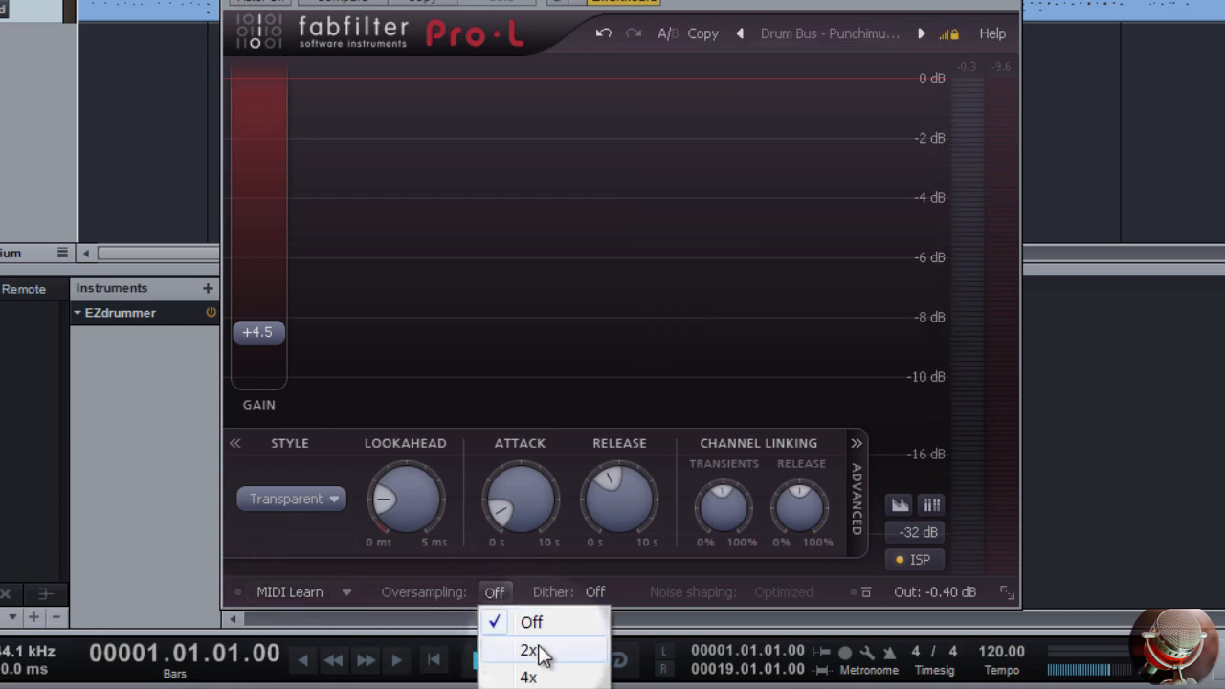
left_click(521, 586)
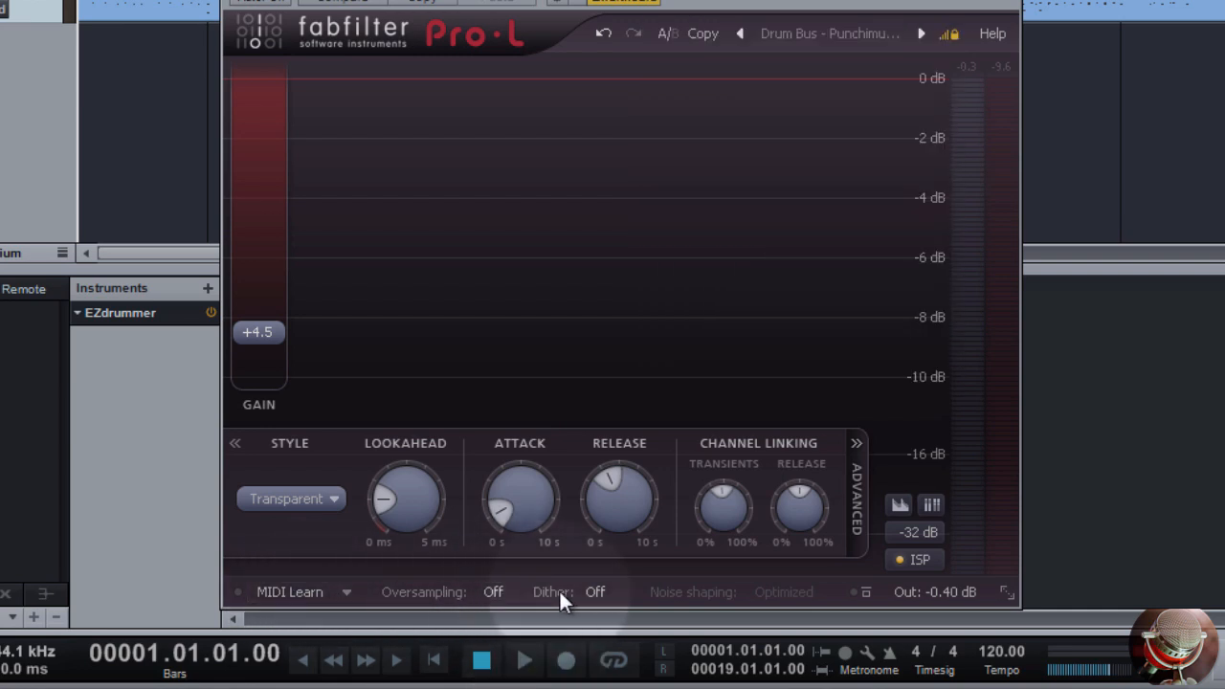
left_click(597, 592)
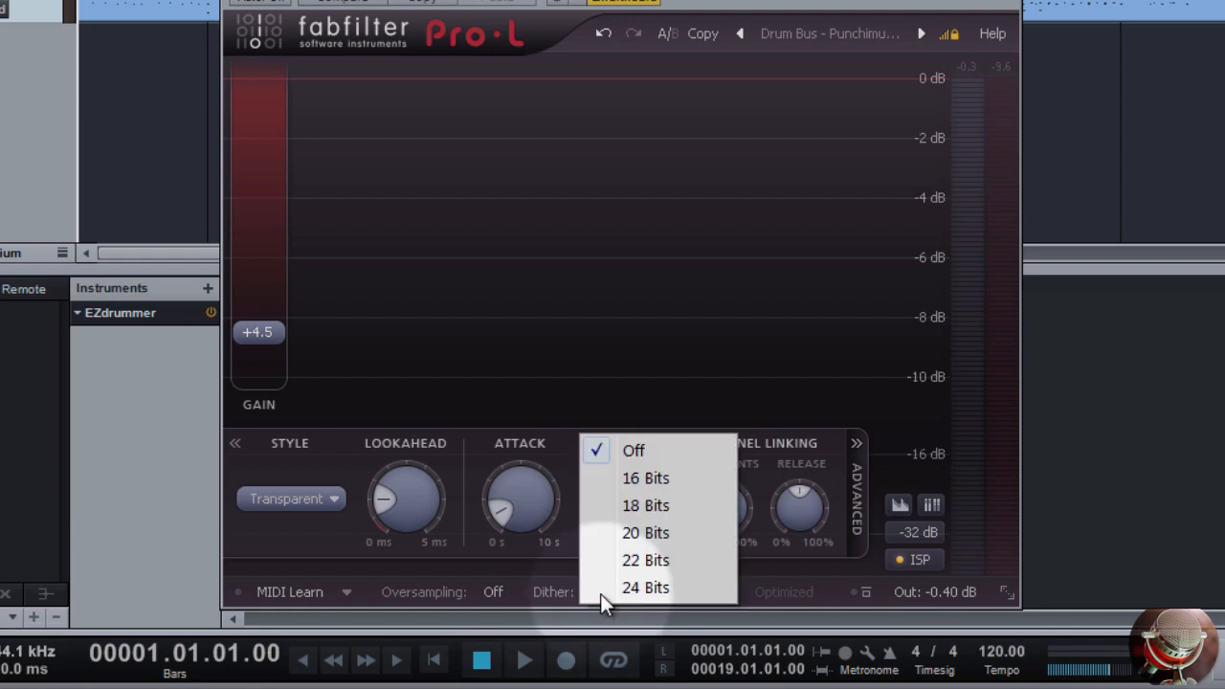
left_click(650, 588)
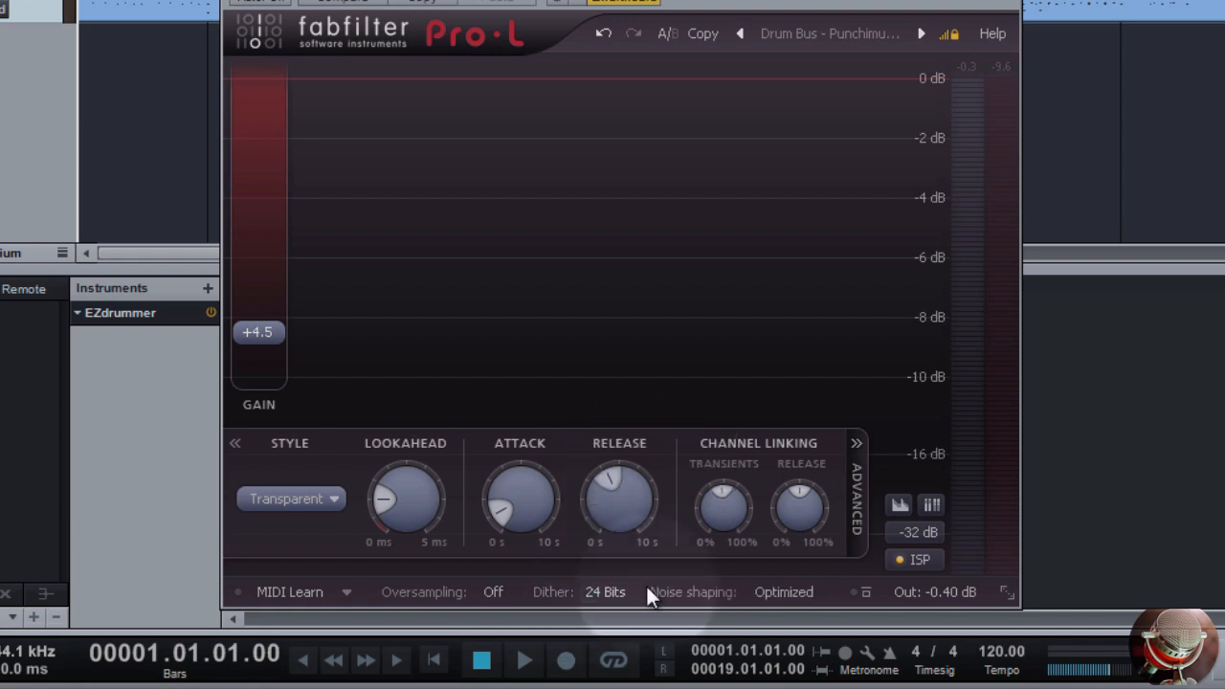
Step: View the noise shaping choices and turn the dither off
left_click(809, 591)
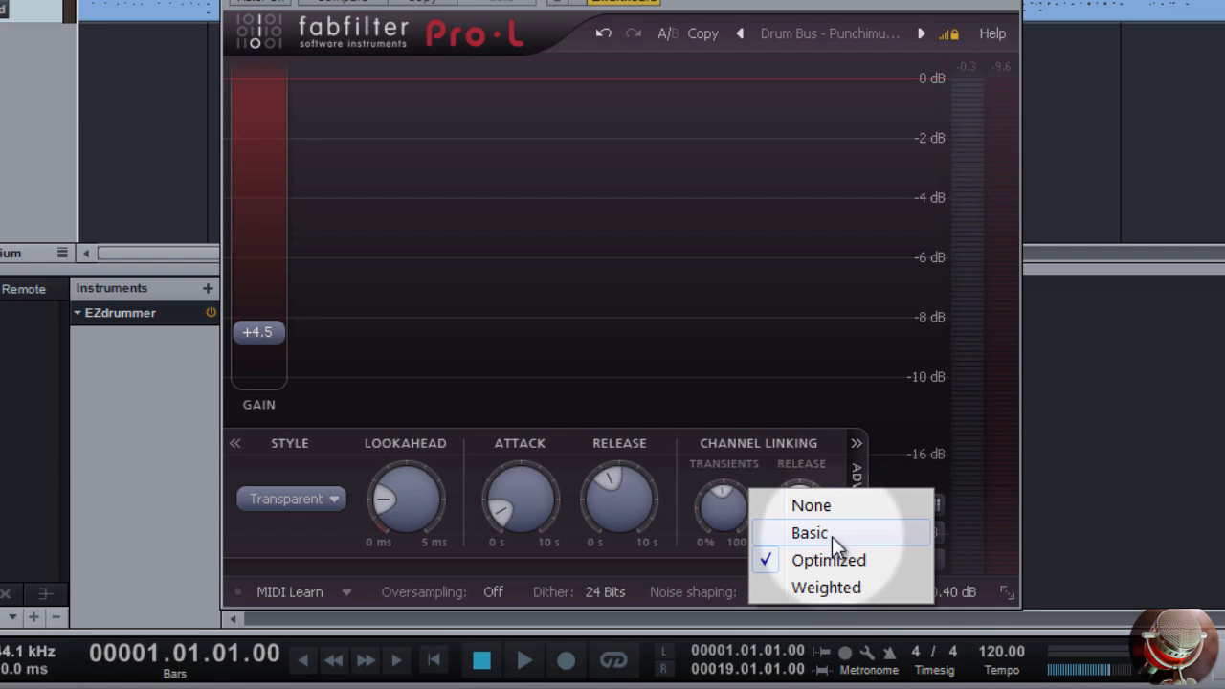
left_click(690, 574)
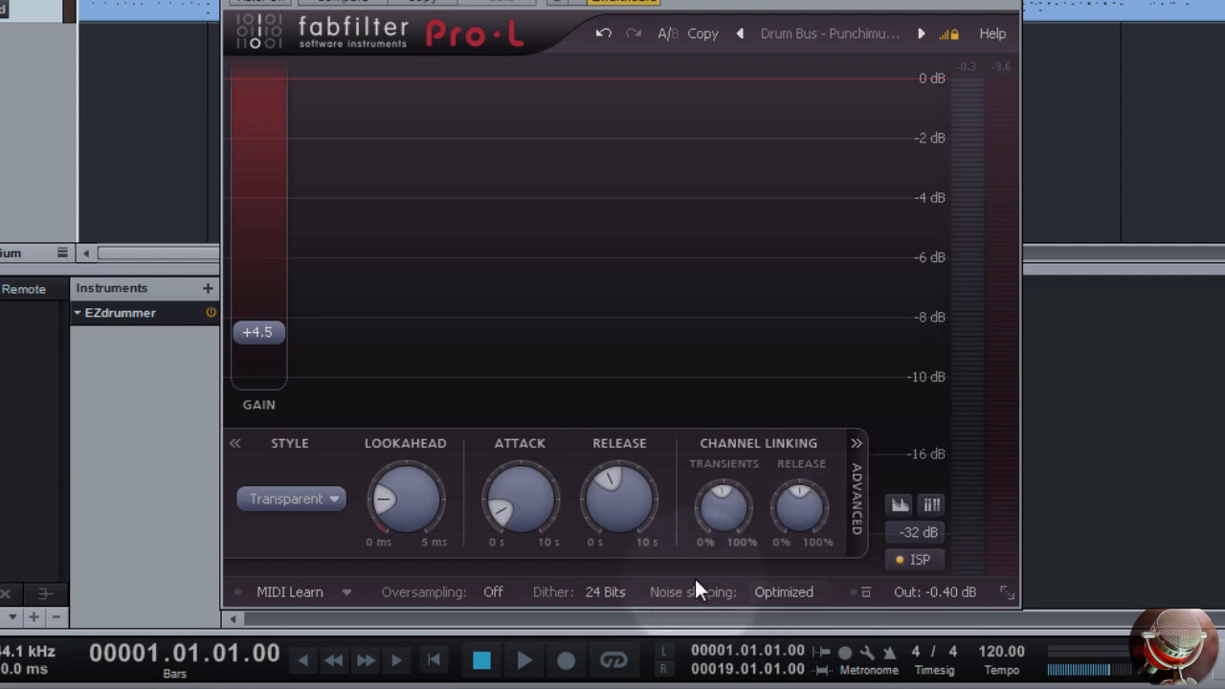
left_click(628, 590)
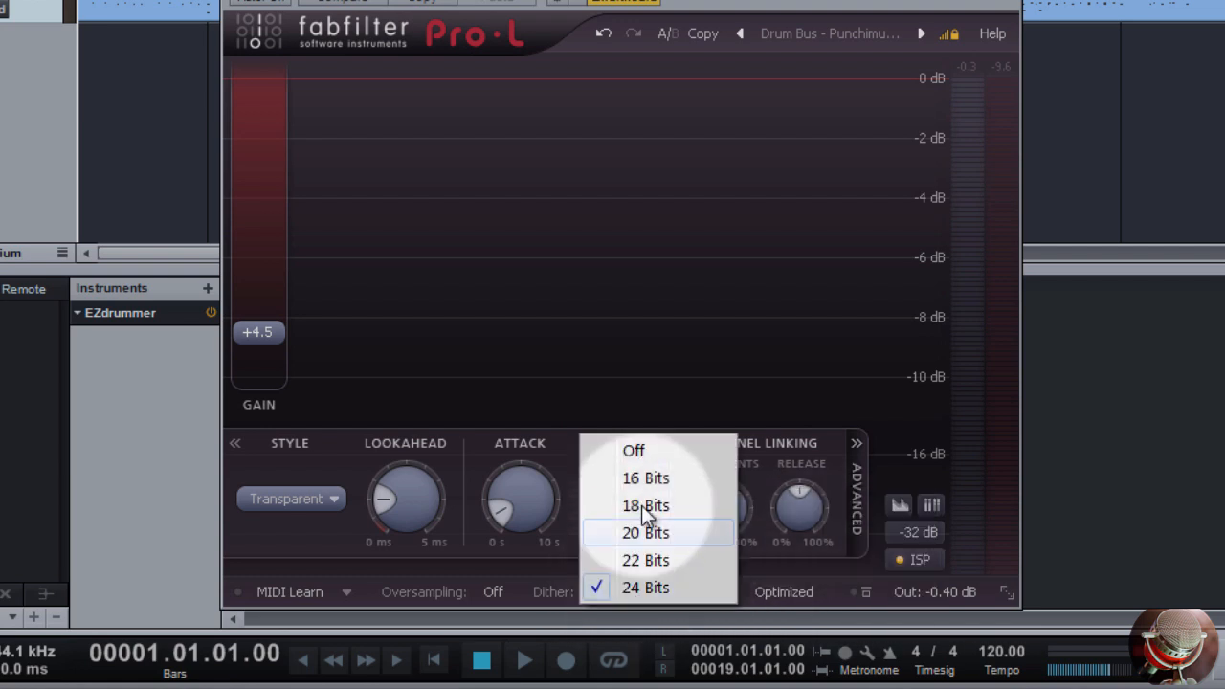
left_click(643, 449)
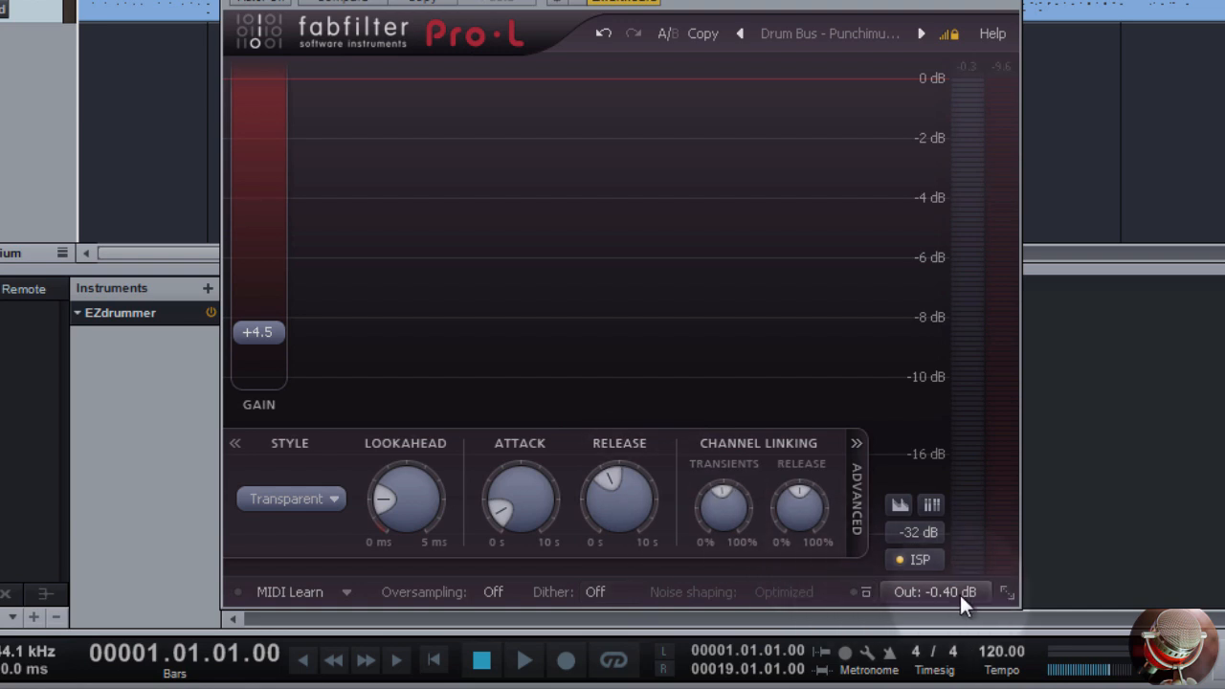
Step: Collapse the advanced settings and play the drum track with the limiter bypassed
mouse_move(959, 592)
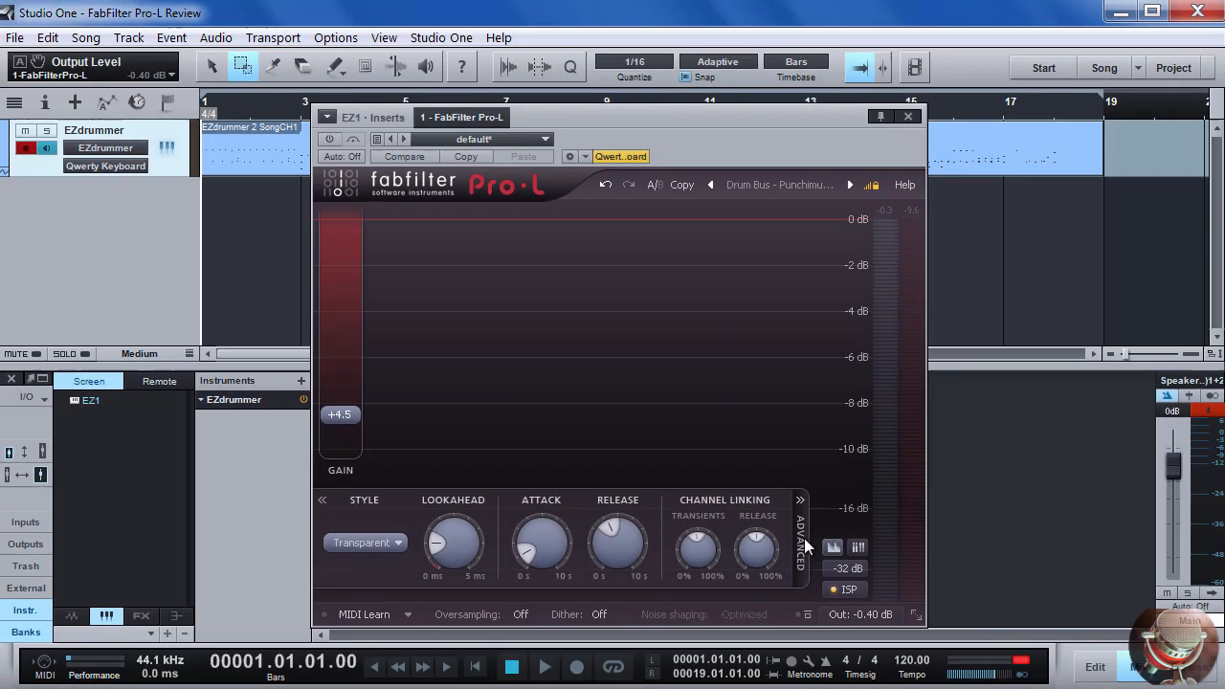
left_click(803, 542)
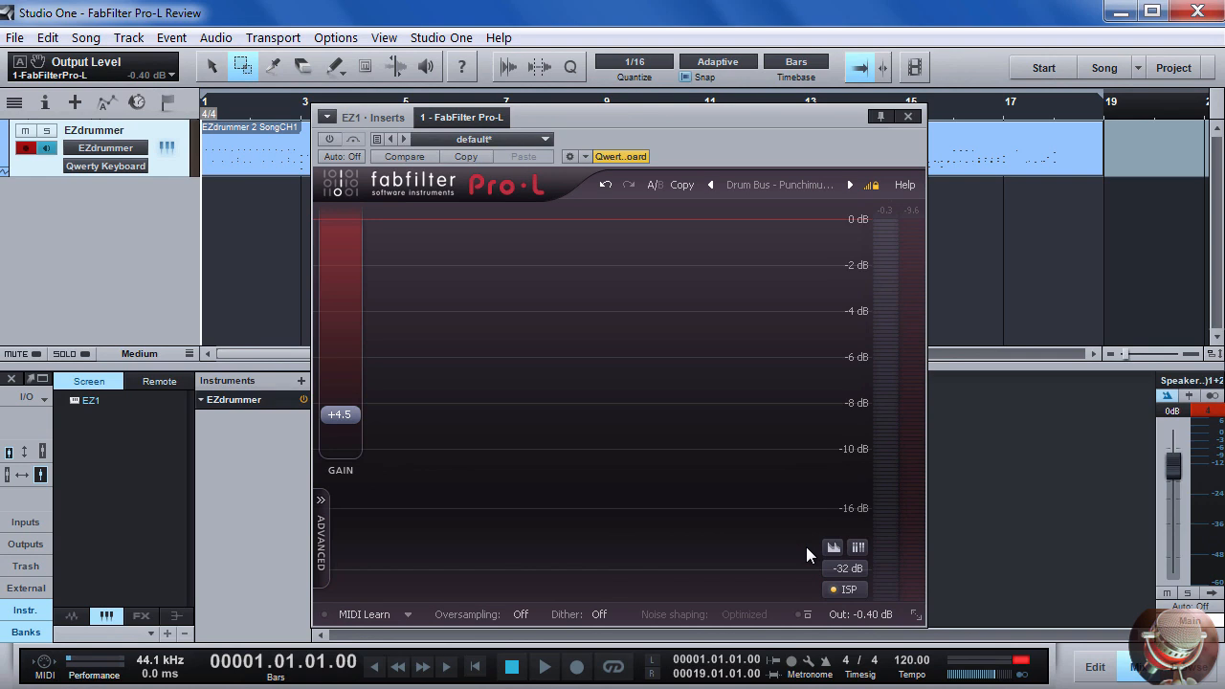
key("space")
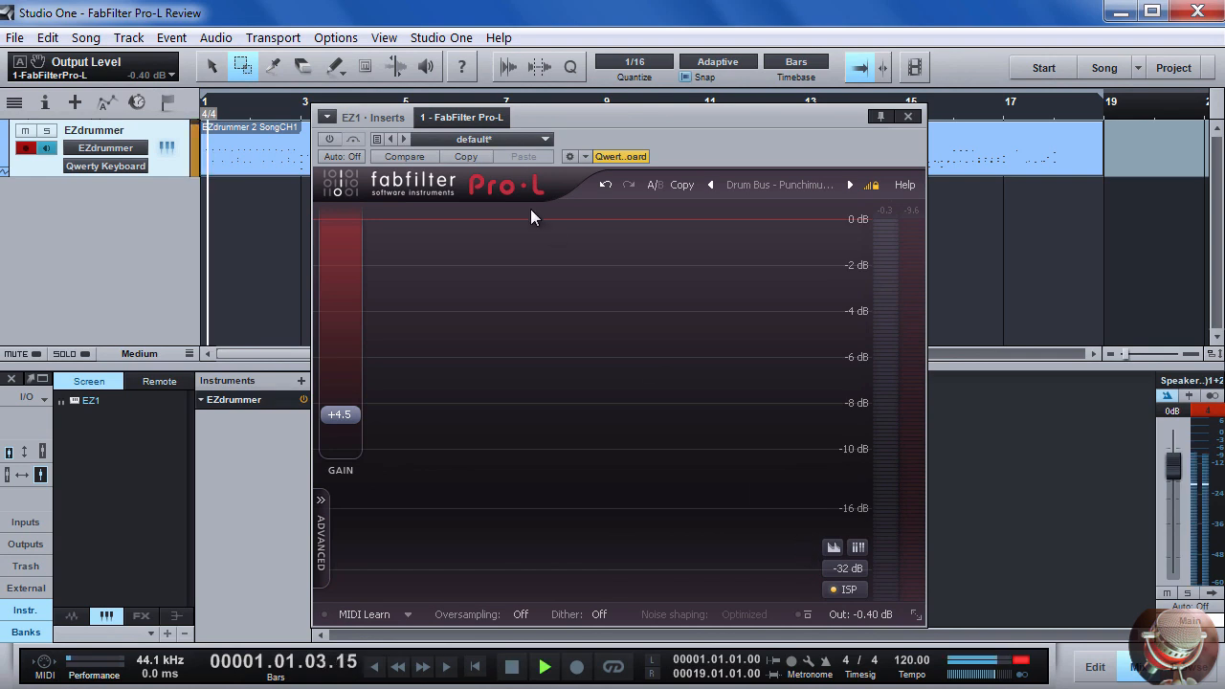
Step: Activate the limiter and play the drums, bypassing it briefly and re-enabling it to compare the sound
left_click(328, 140)
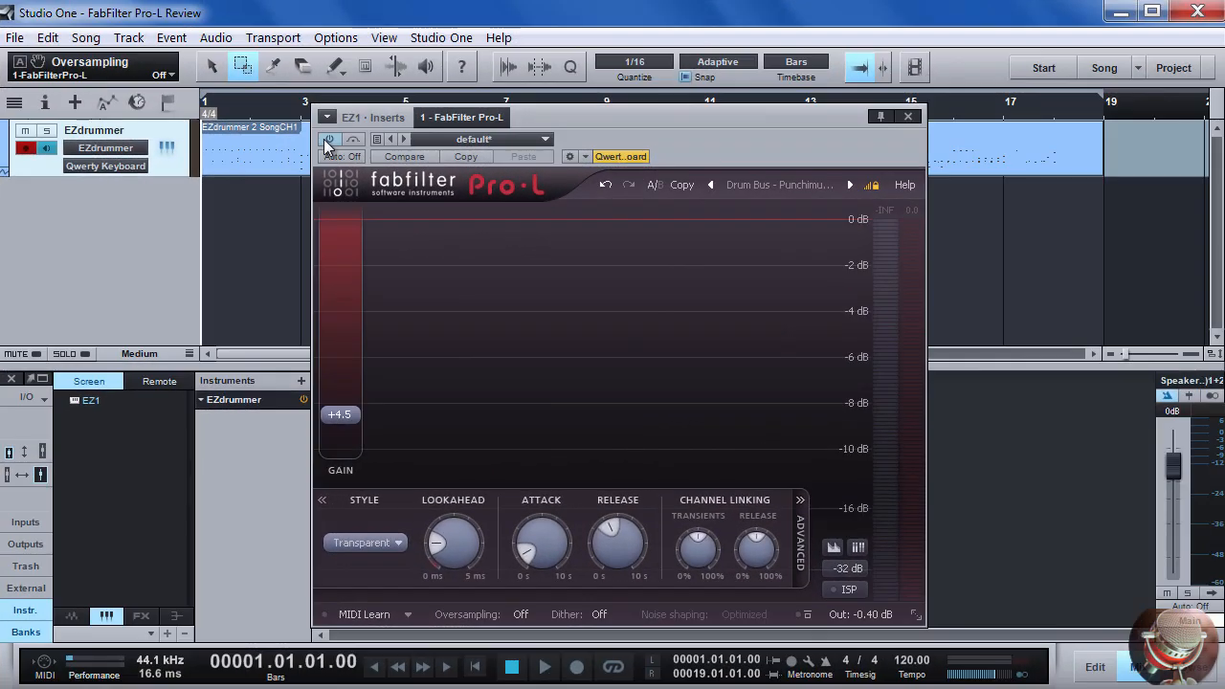
key("space")
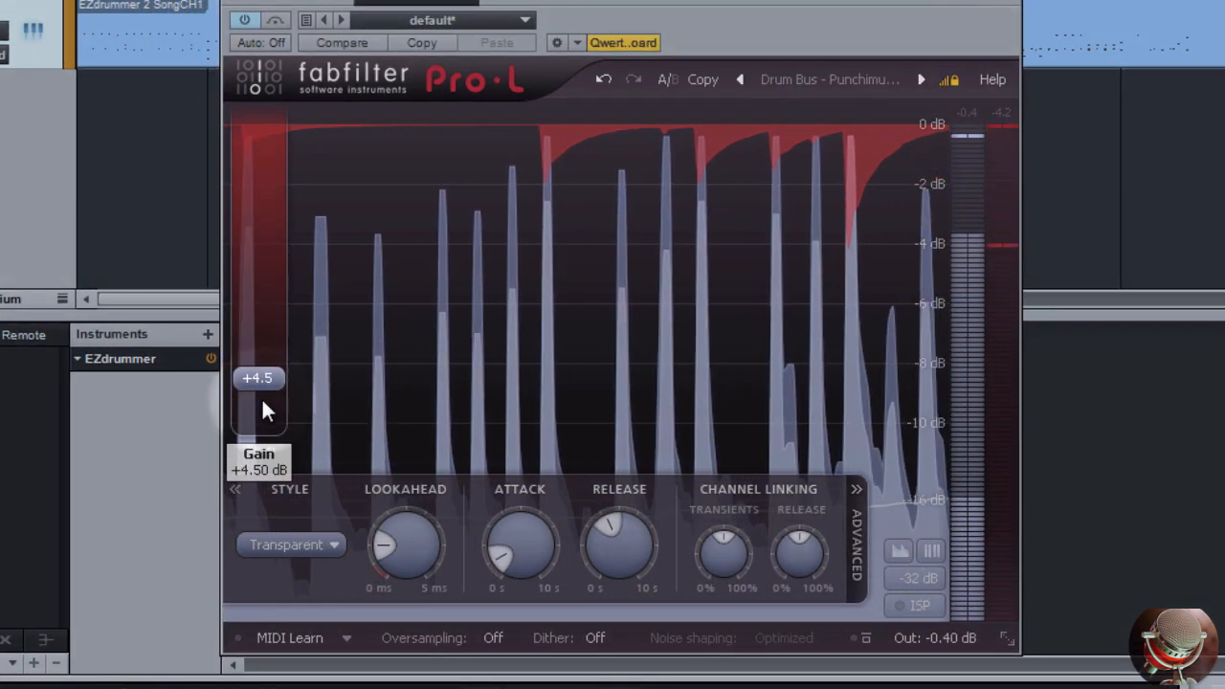
left_click(244, 20)
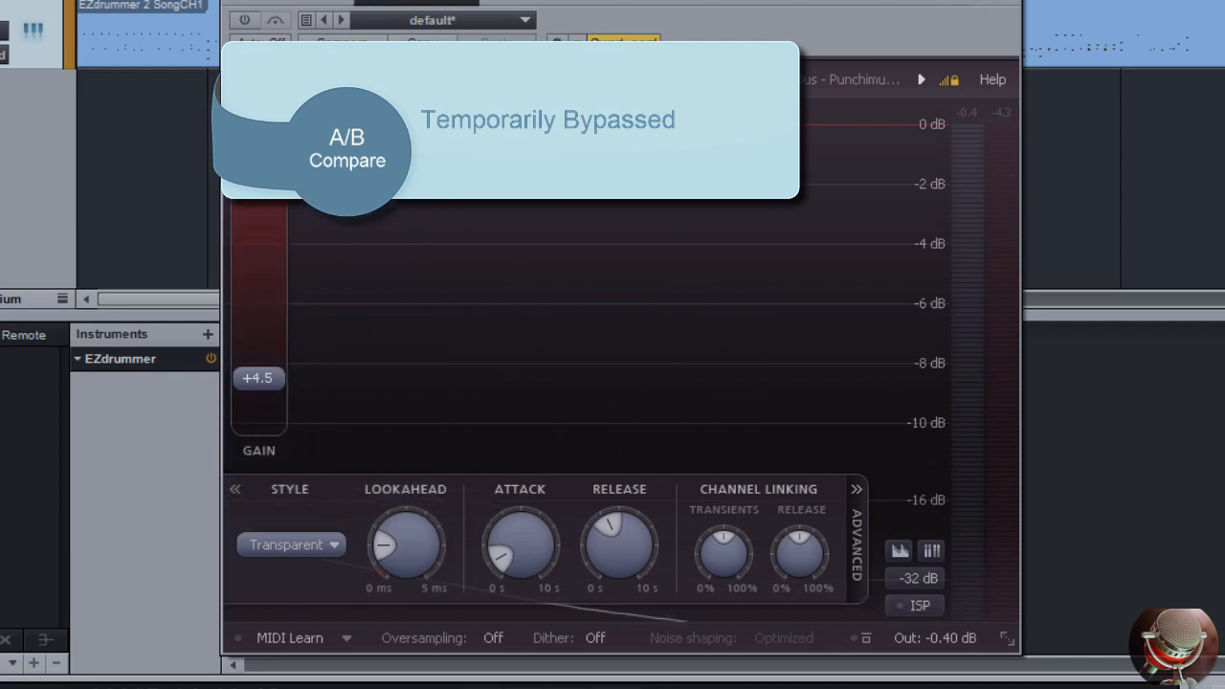
left_click(243, 20)
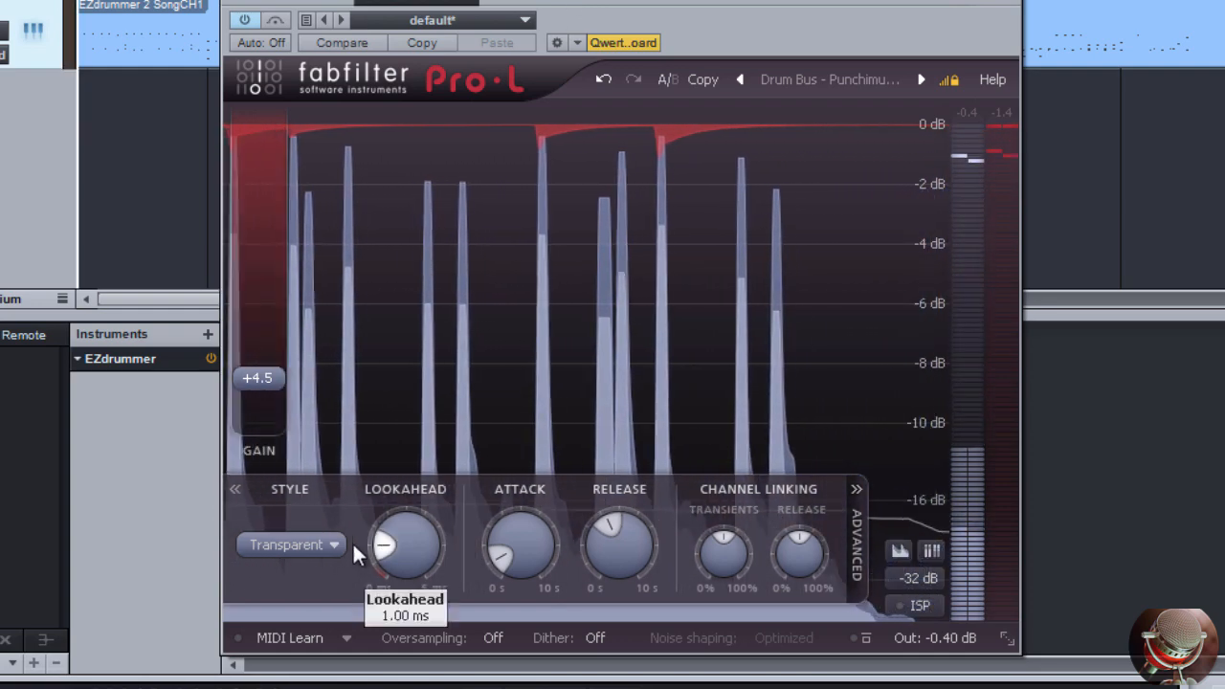
Step: Compare the Punchy and Transparent limiting styles during playback, ending on Punchy
left_click(319, 546)
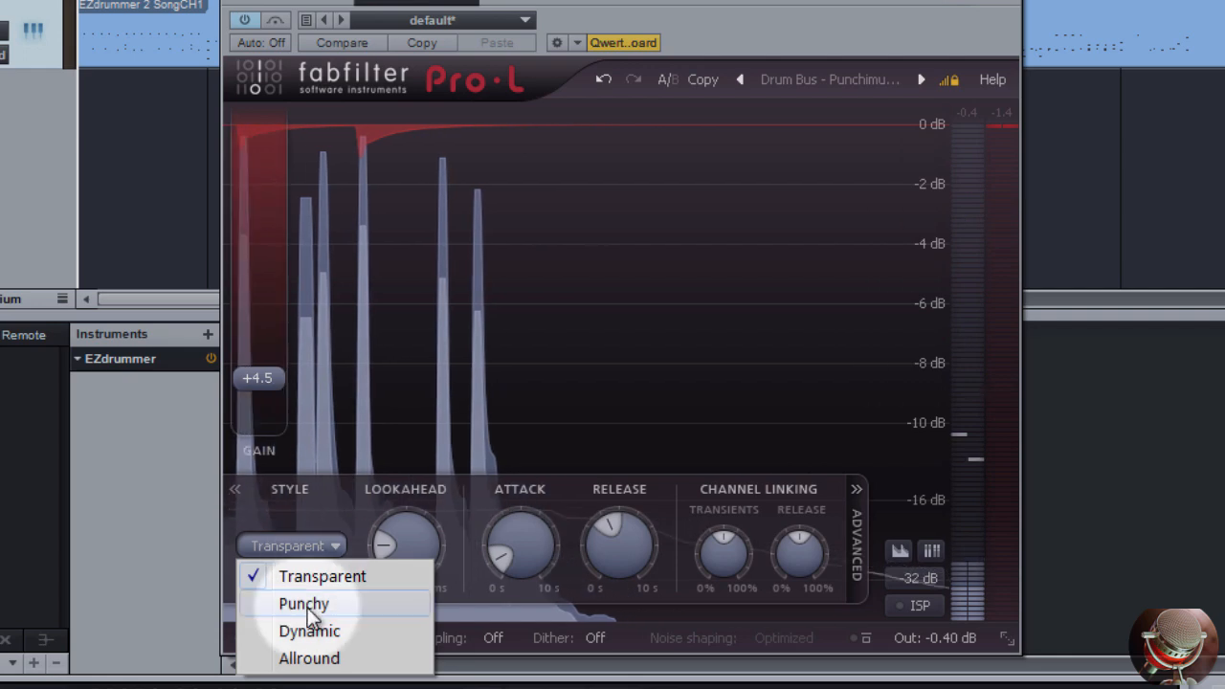
left_click(306, 604)
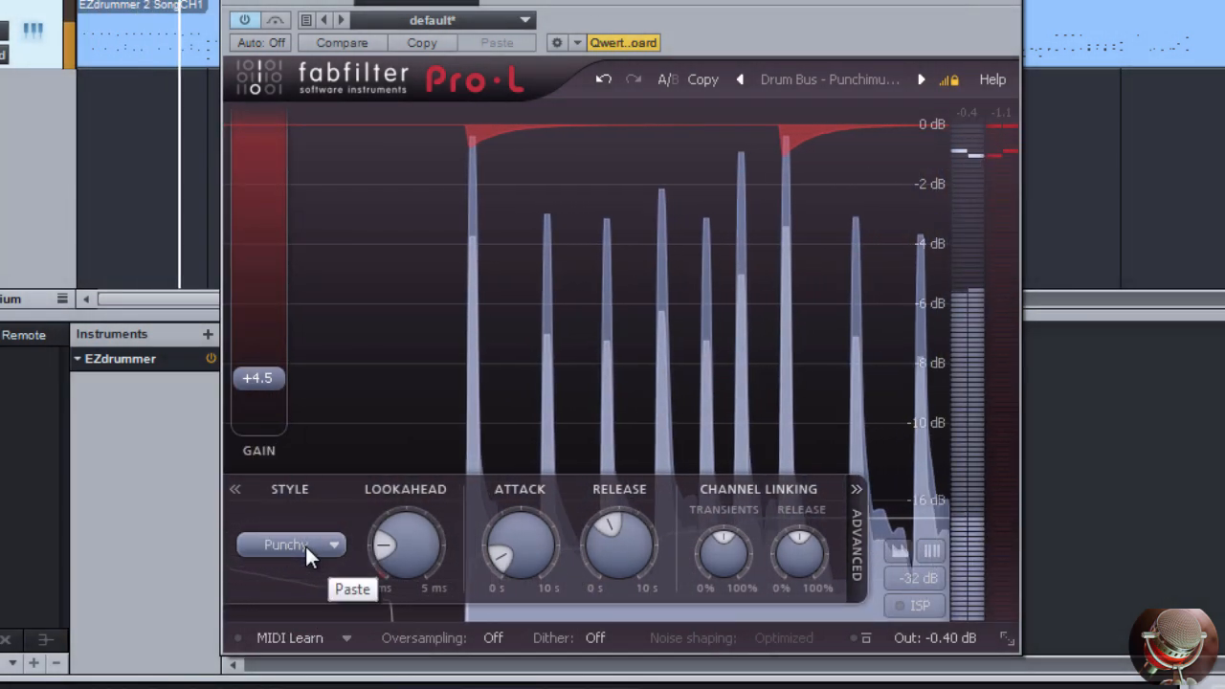
mouse_move(305, 546)
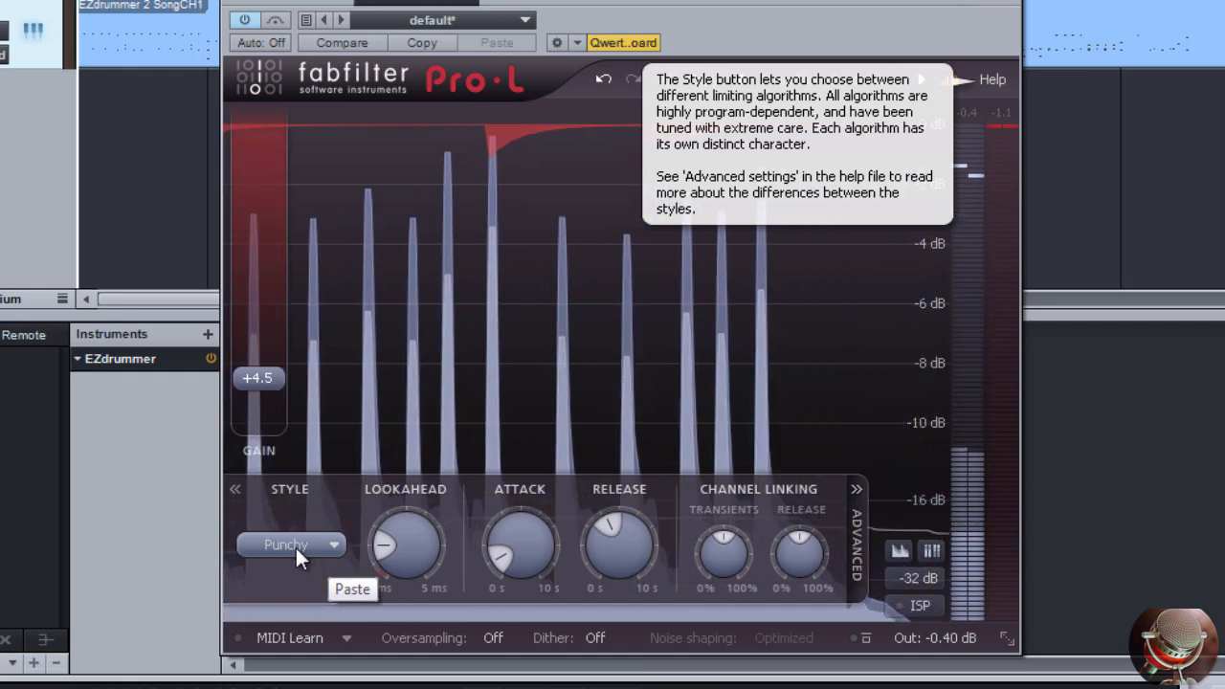
left_click(294, 547)
left_click(325, 575)
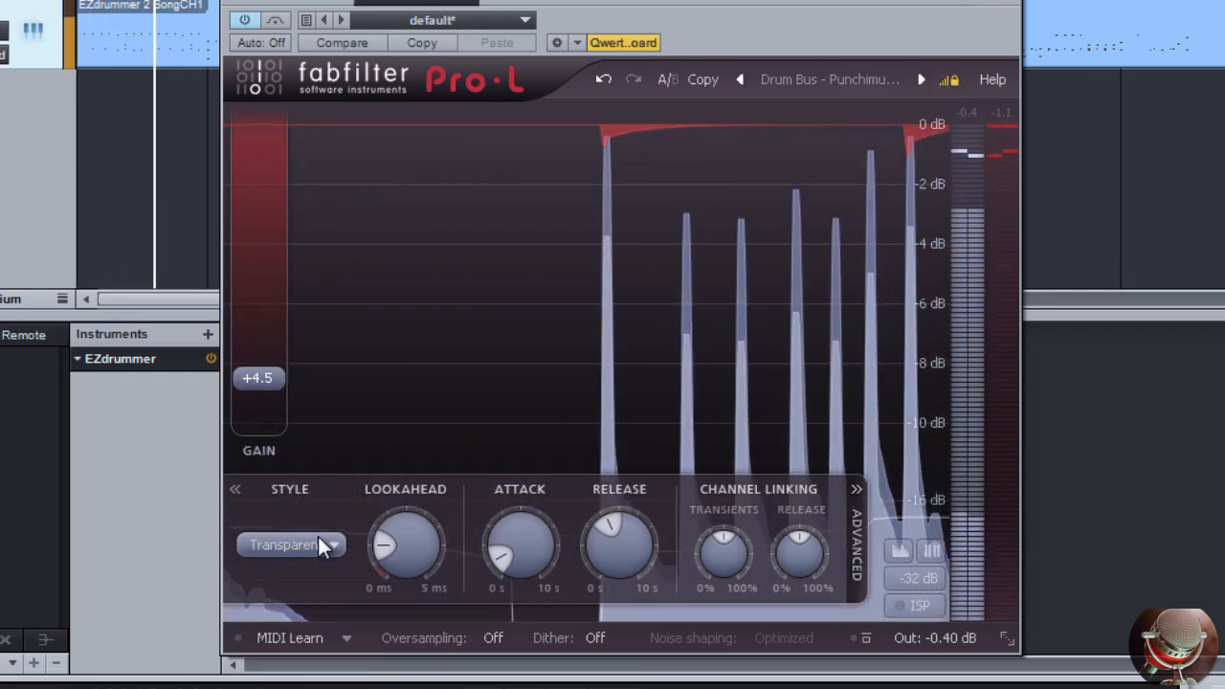
left_click(317, 542)
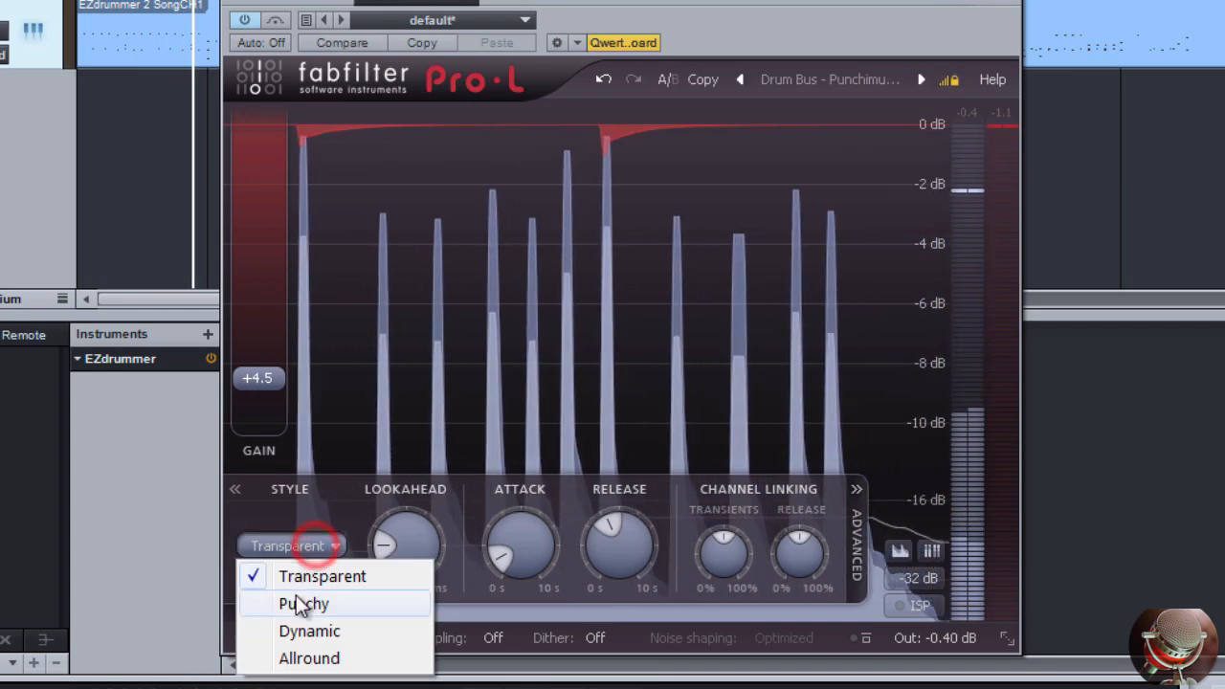
left_click(303, 600)
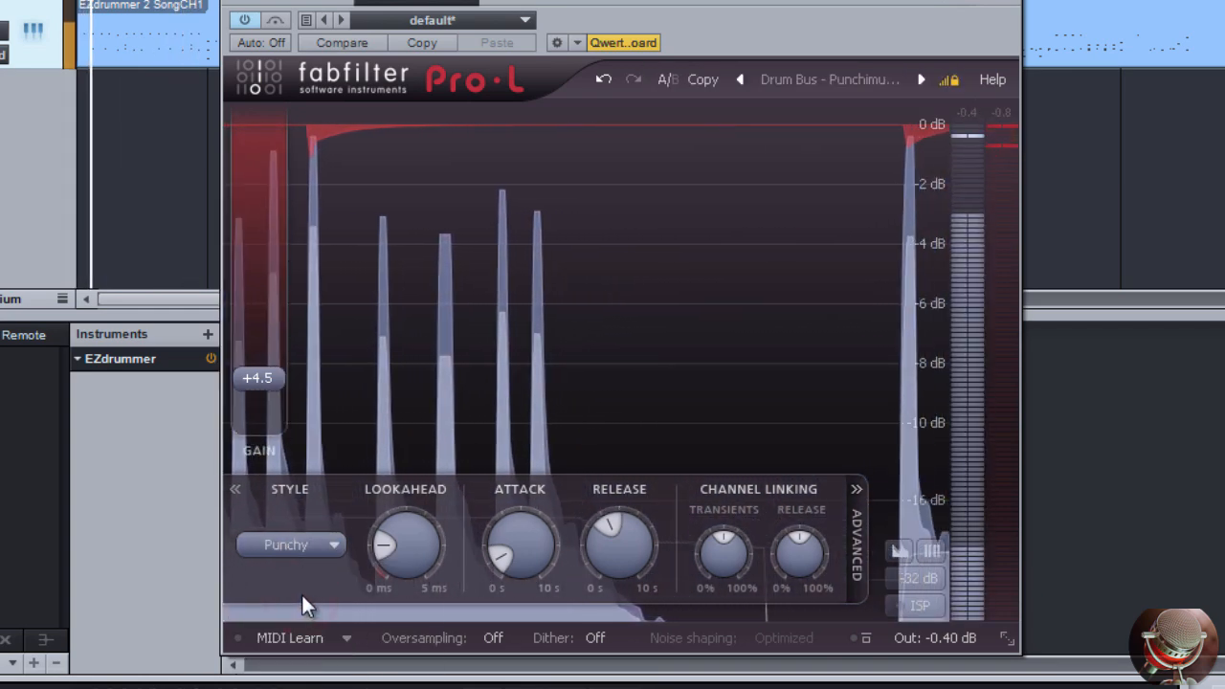
Step: Audition the Dynamic limiting style against Transparent during playback, finishing on Allround
left_click(319, 543)
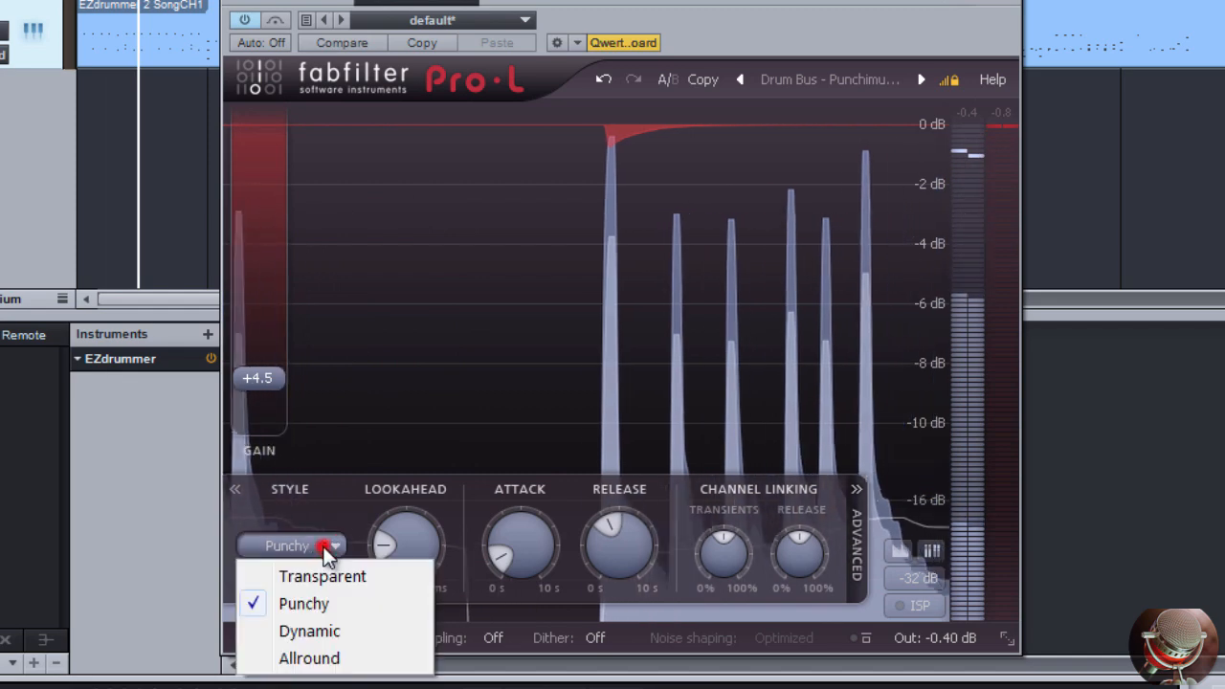
left_click(309, 631)
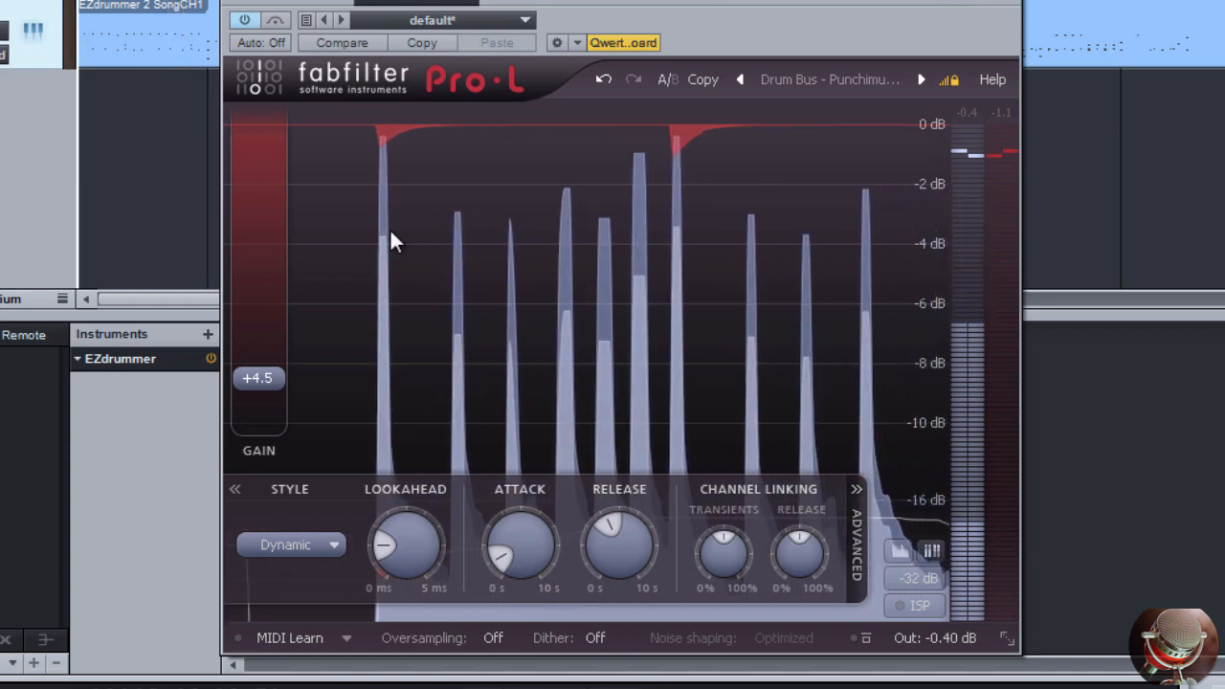
left_click(316, 545)
left_click(318, 577)
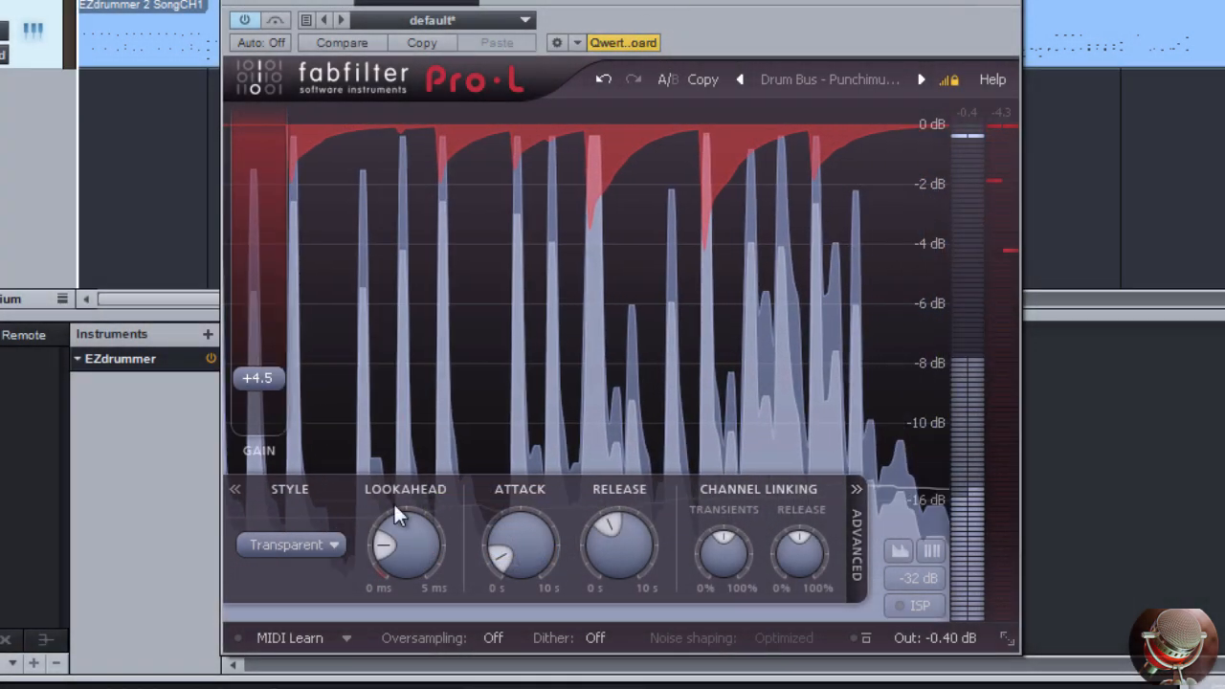
left_click(304, 545)
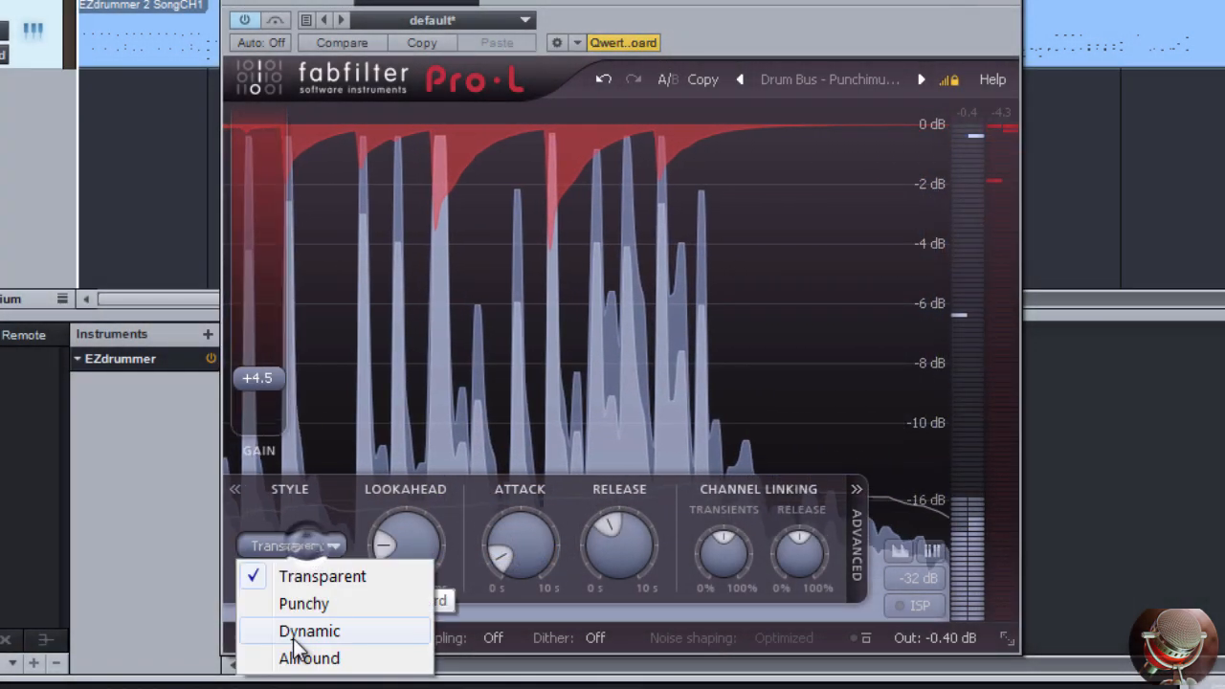
left_click(297, 630)
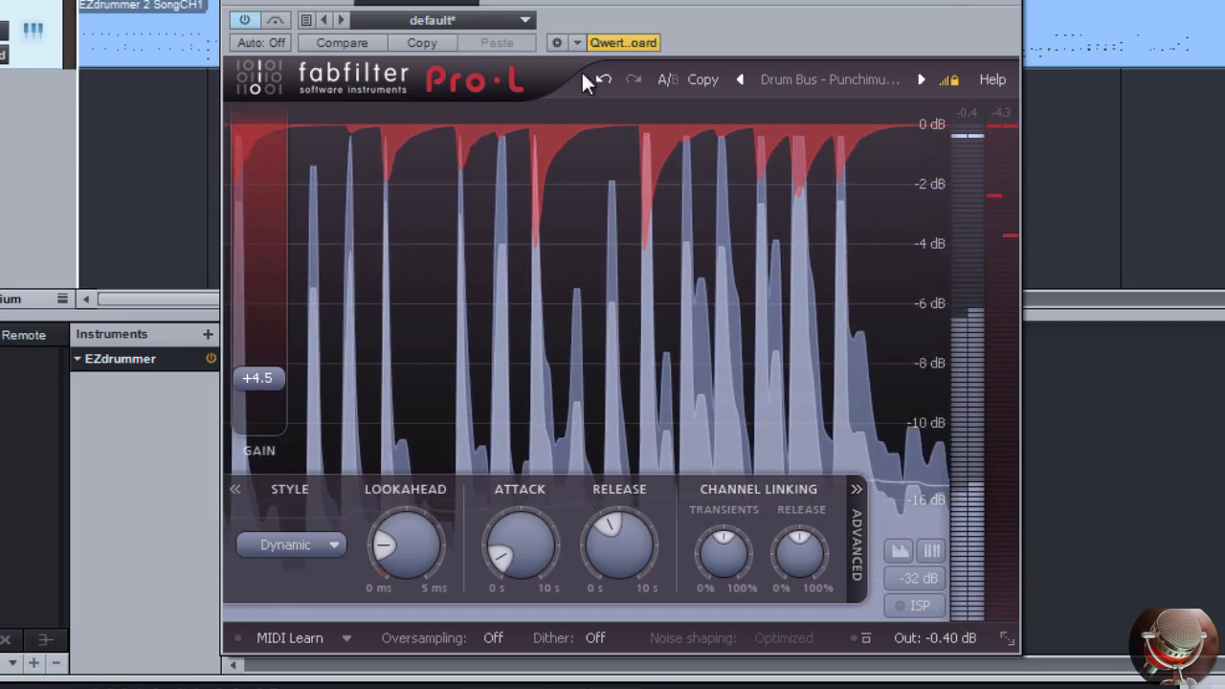
left_click(308, 550)
left_click(306, 660)
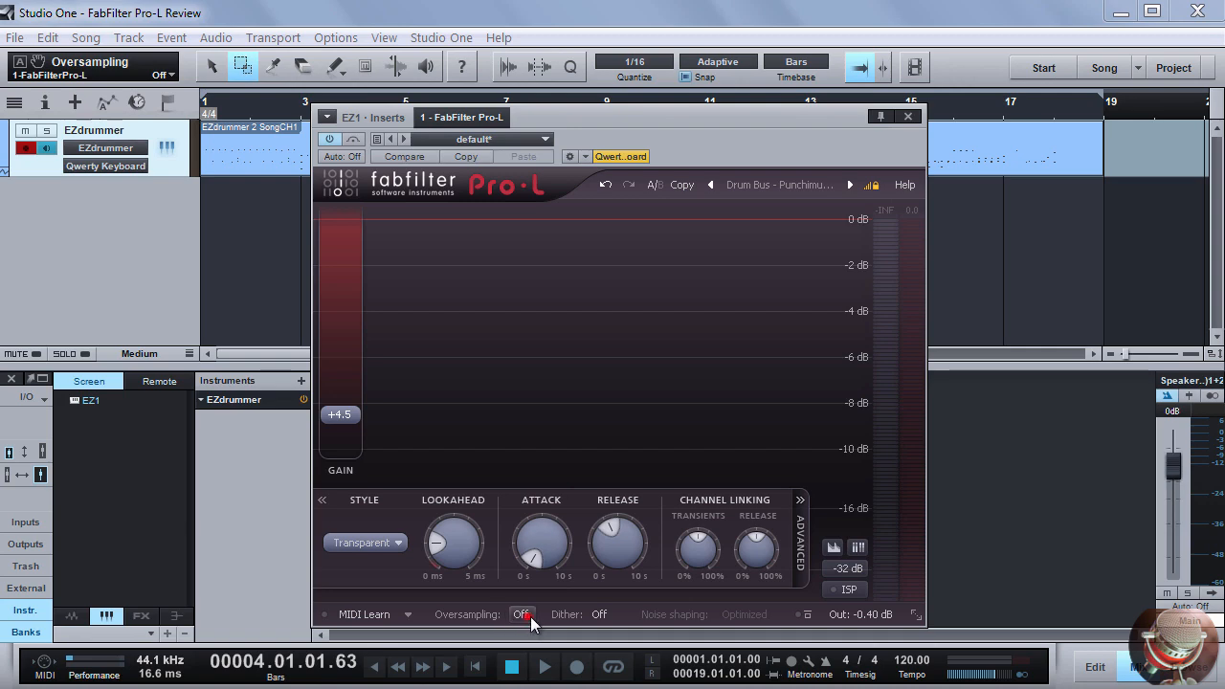
Step: Set the oversampling to 2x and play the drum track with the Transparent style
left_click(521, 615)
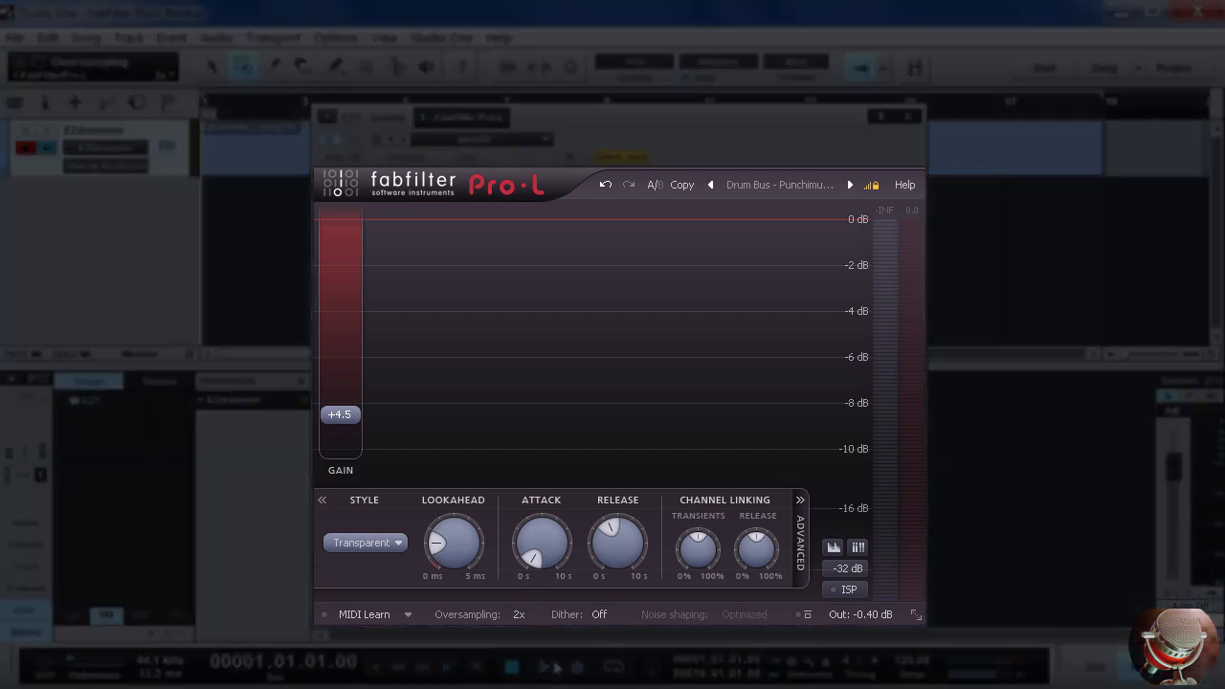
left_click(544, 667)
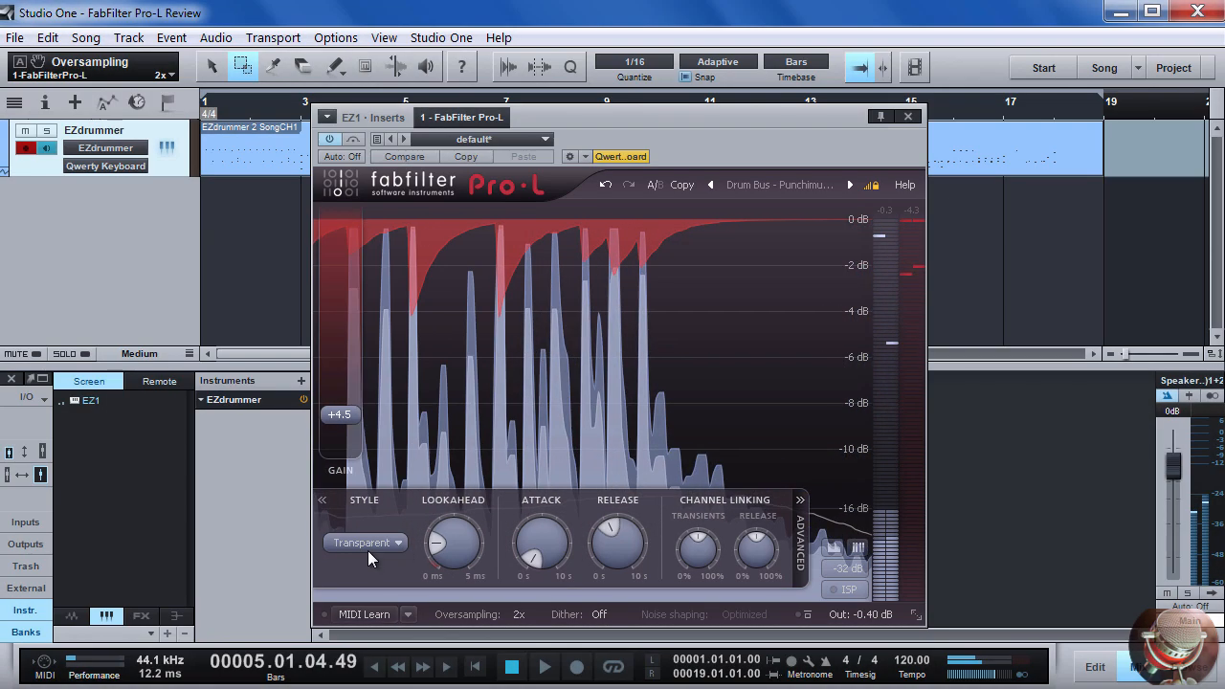
Step: Change the limiting style to Punchy and play the drums from the start with 2x oversampling
left_click(379, 543)
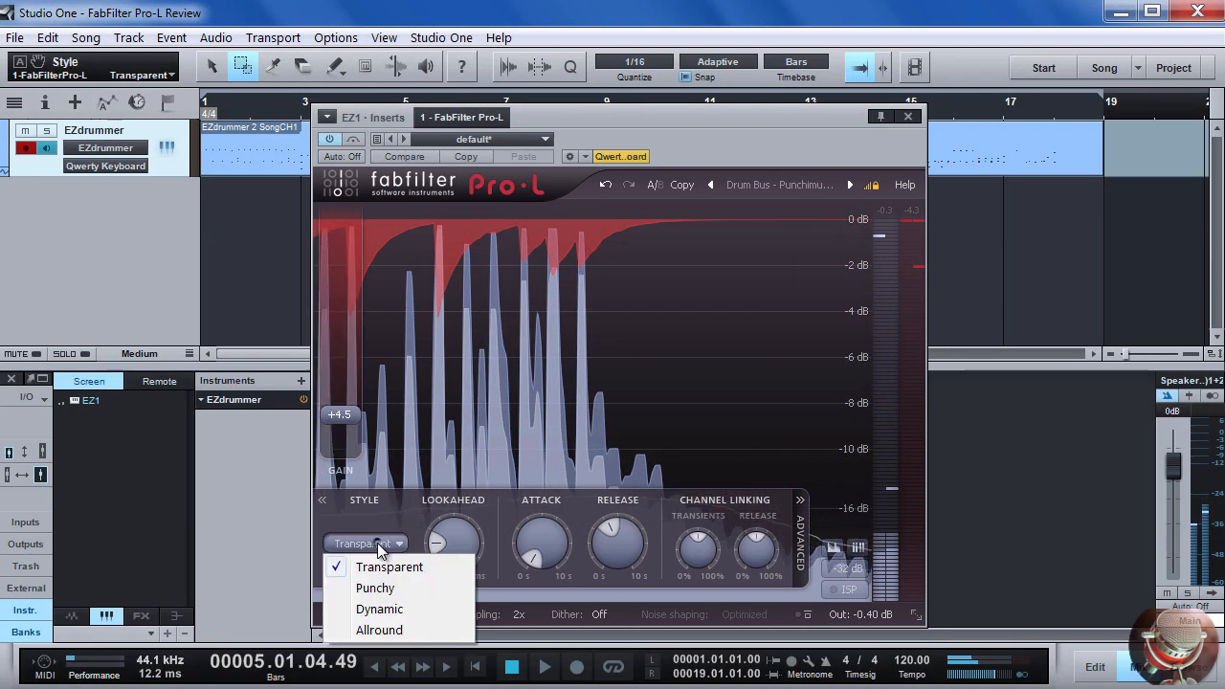
left_click(383, 590)
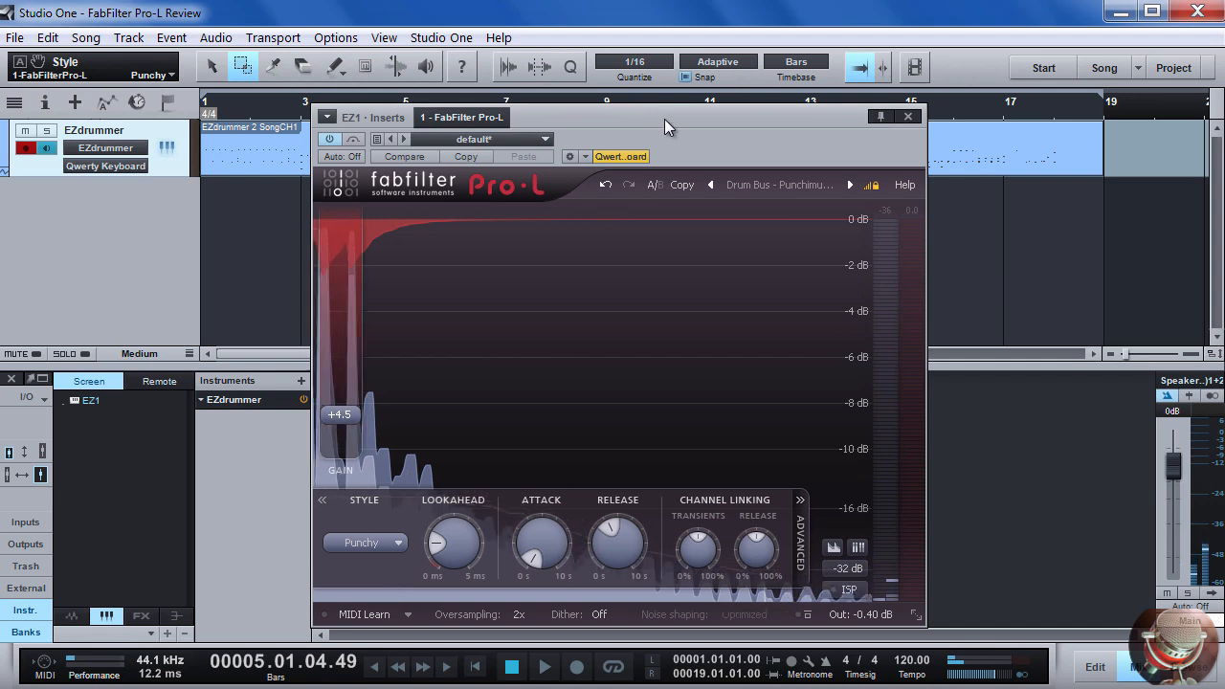
key("comma")
key("space")
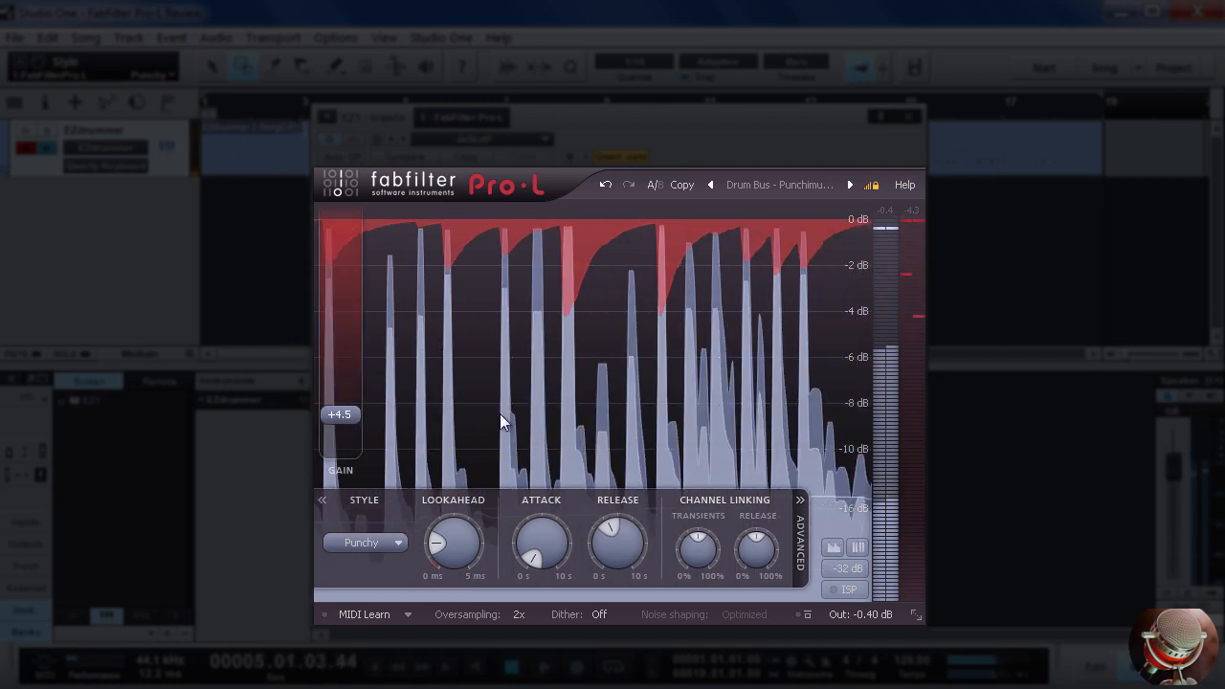
Step: Change the limiting style to Dynamic, play the drums from the start and stop playback
left_click(382, 546)
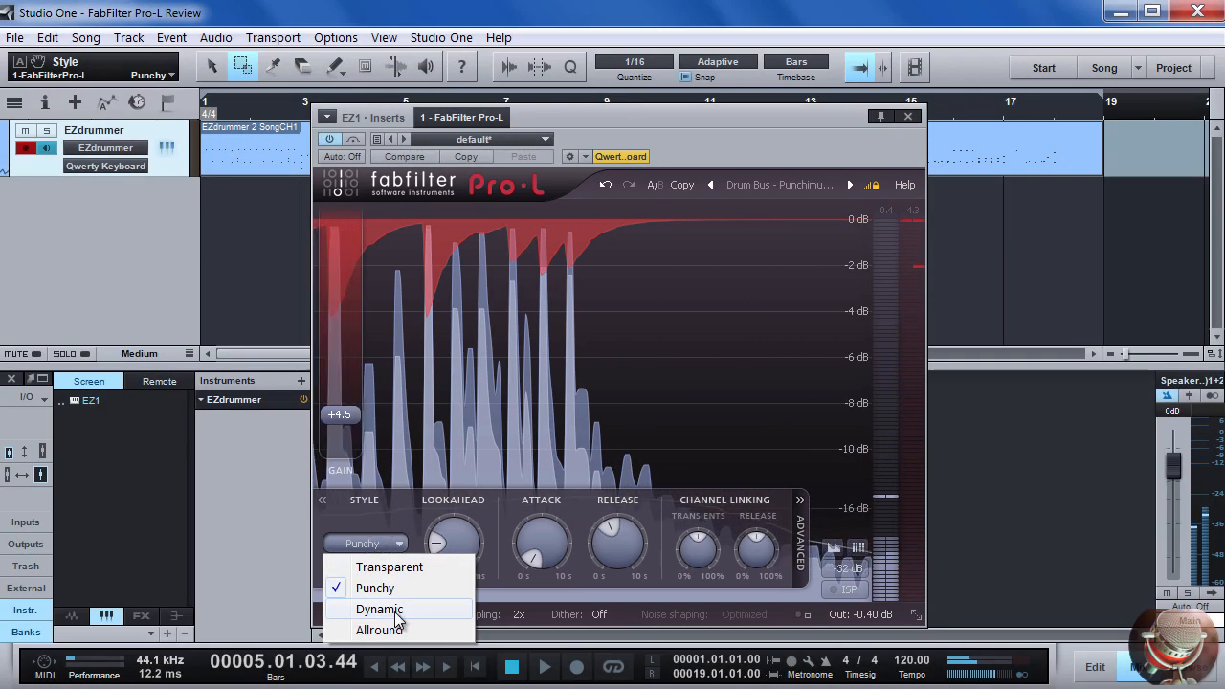
left_click(393, 607)
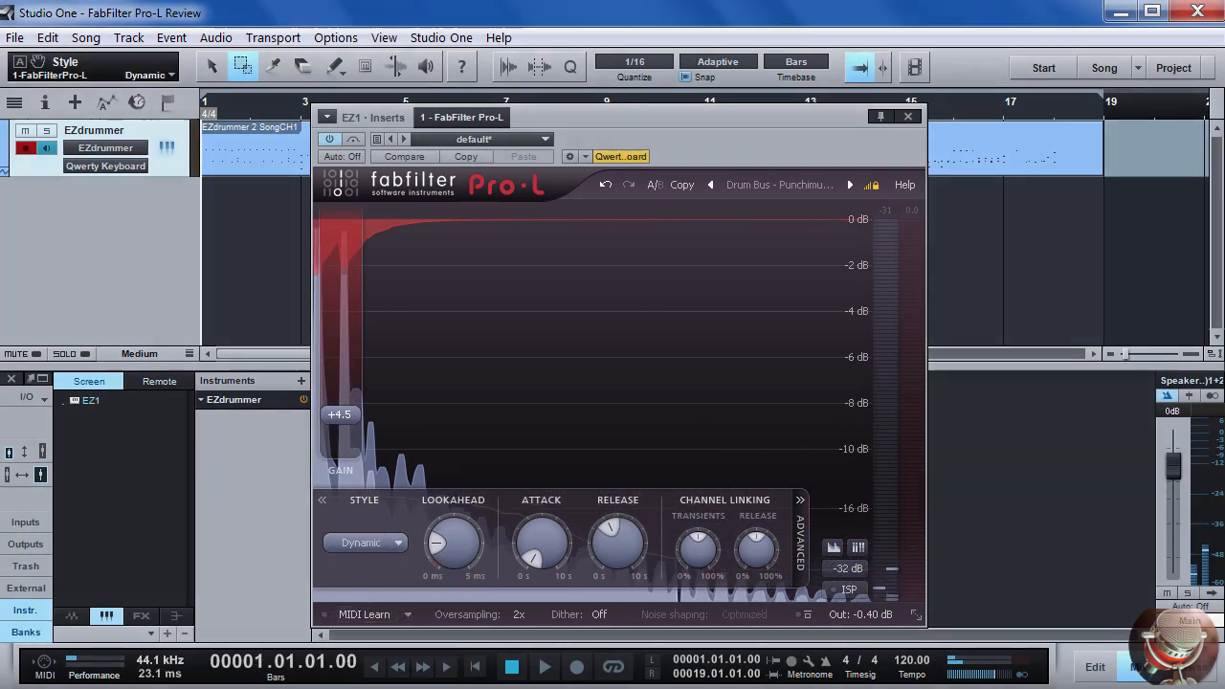
key("space")
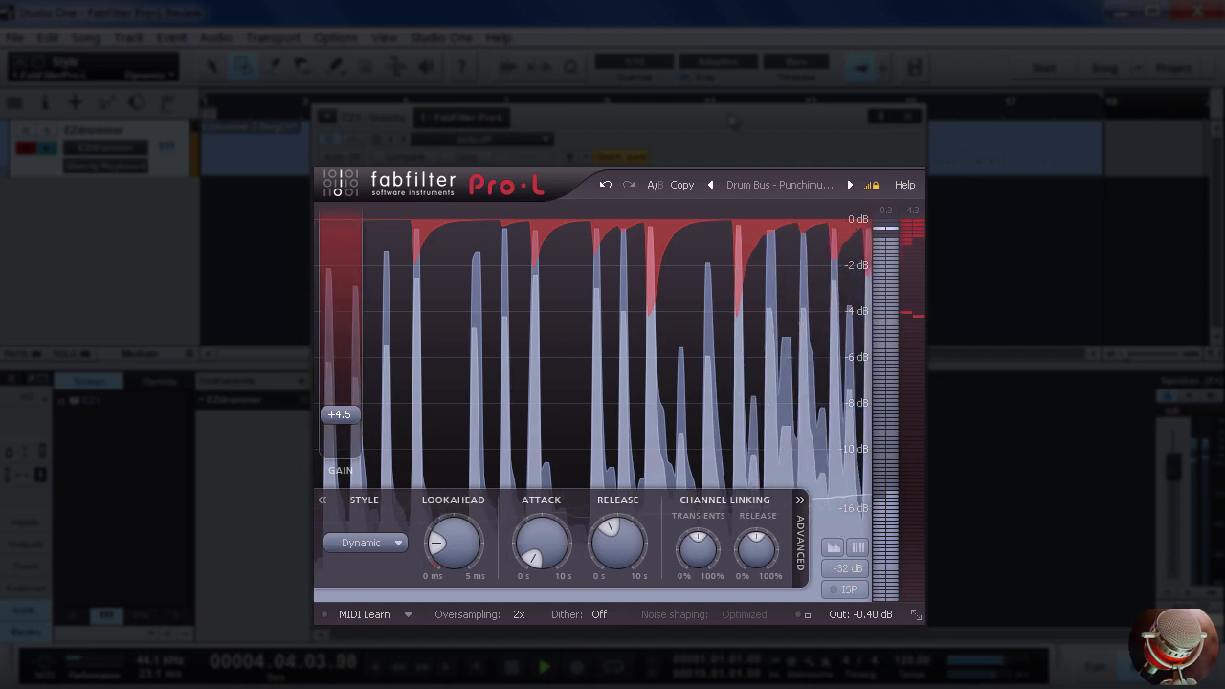
key("space")
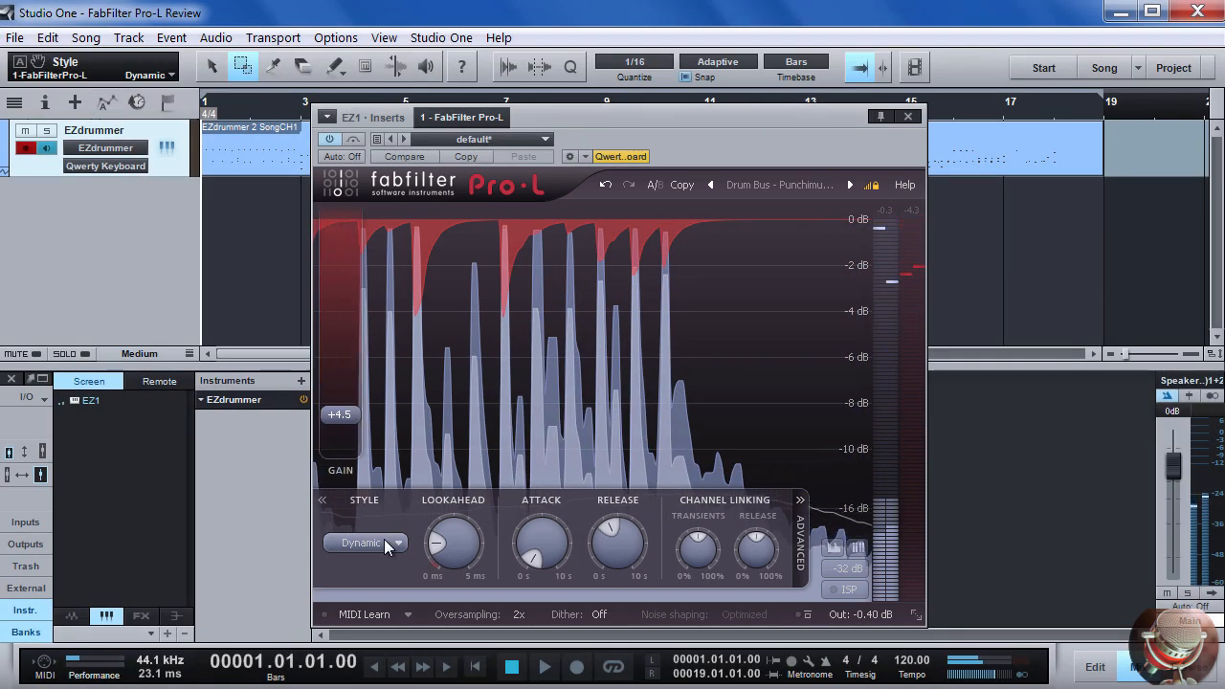
Step: Set the limiting style to Allround, play the drums from the start and stop playback
left_click(384, 541)
left_click(408, 628)
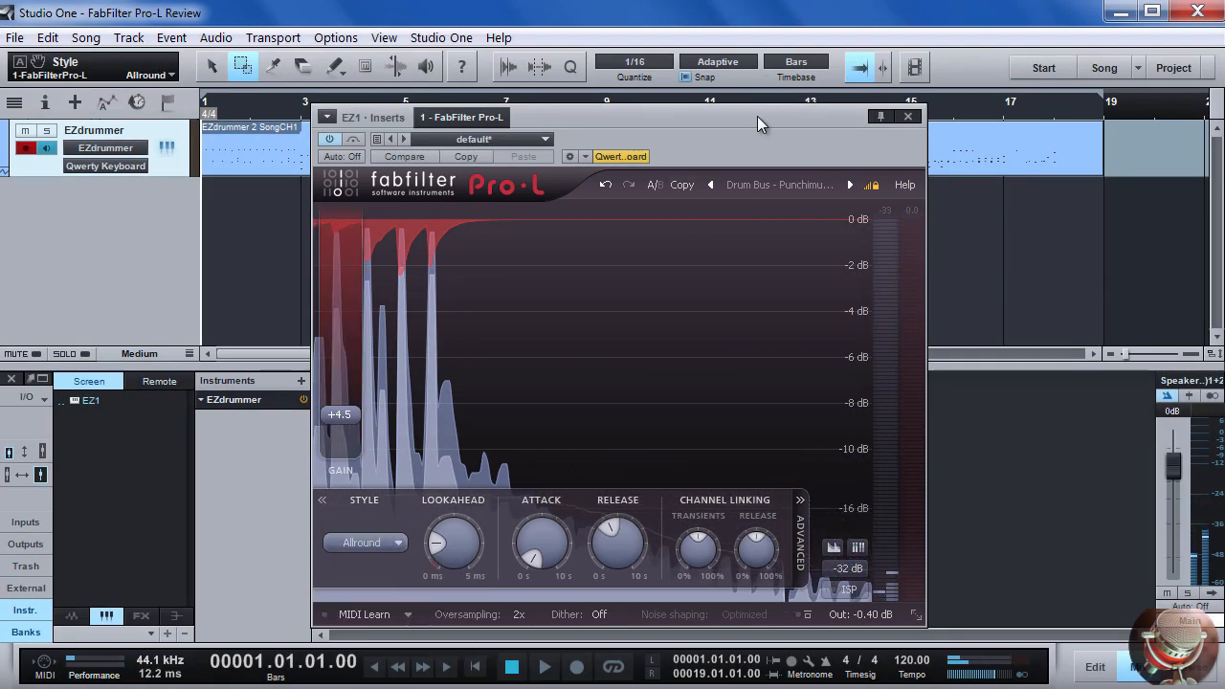
key("space")
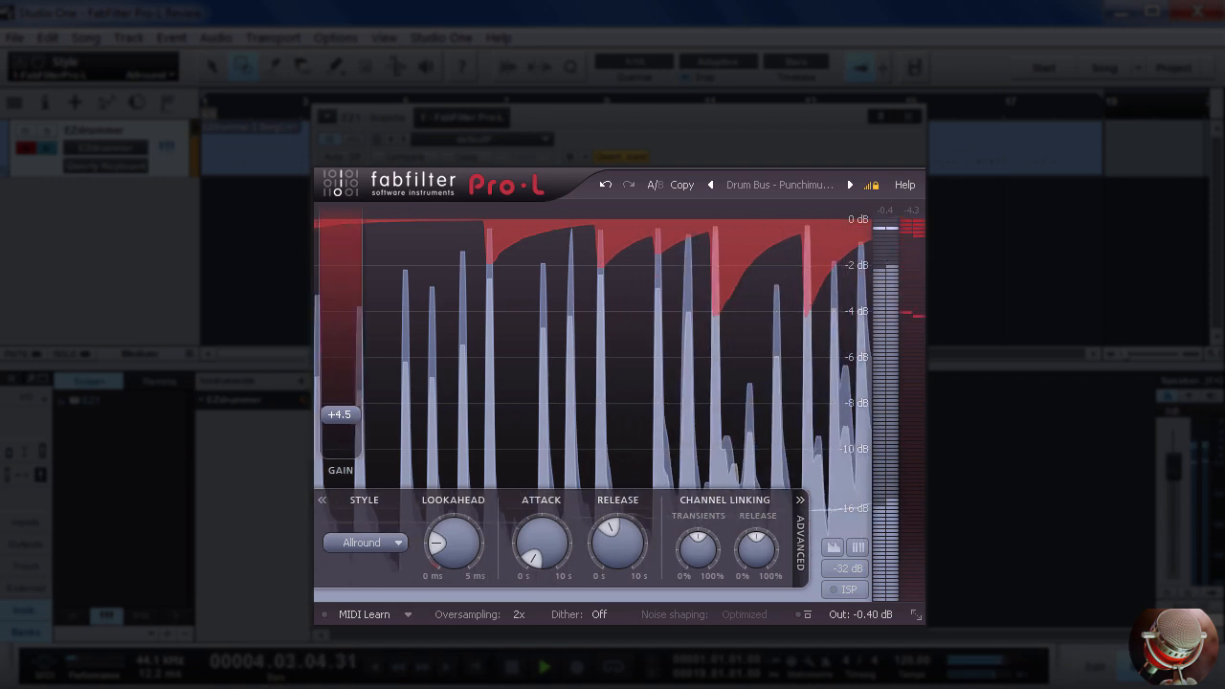
key("space")
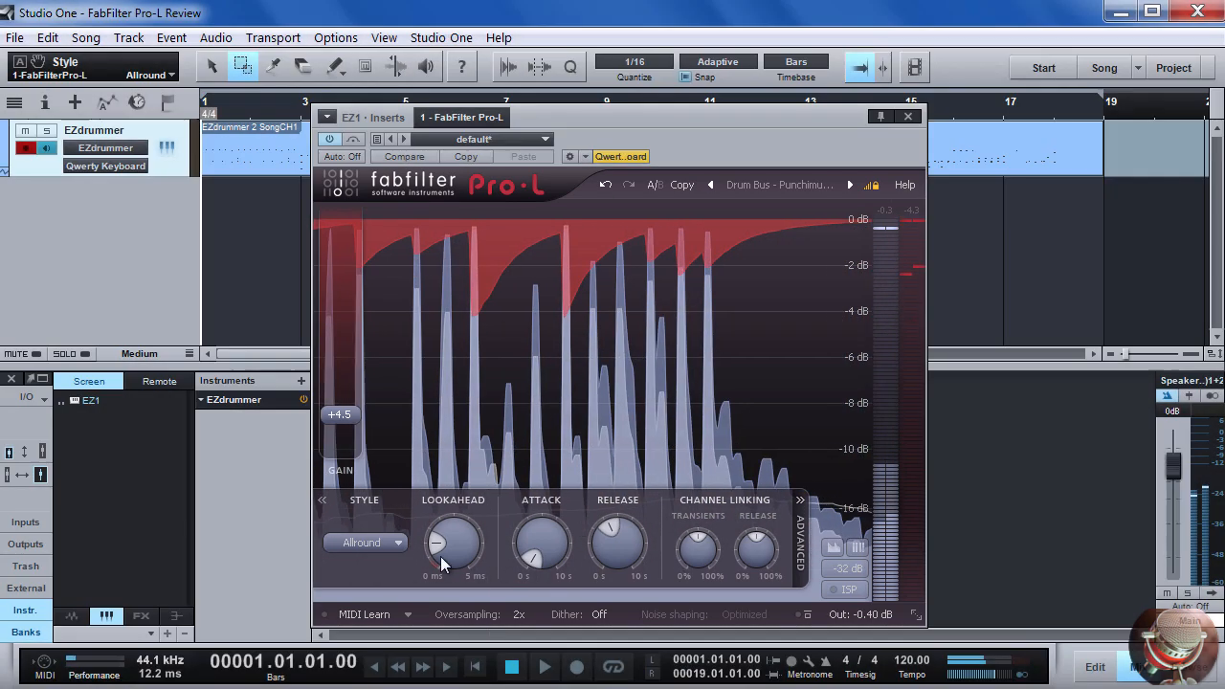
Step: Set the oversampling to 4x and the limiting style to Transparent, and play the drum track
left_click(518, 615)
left_click(553, 676)
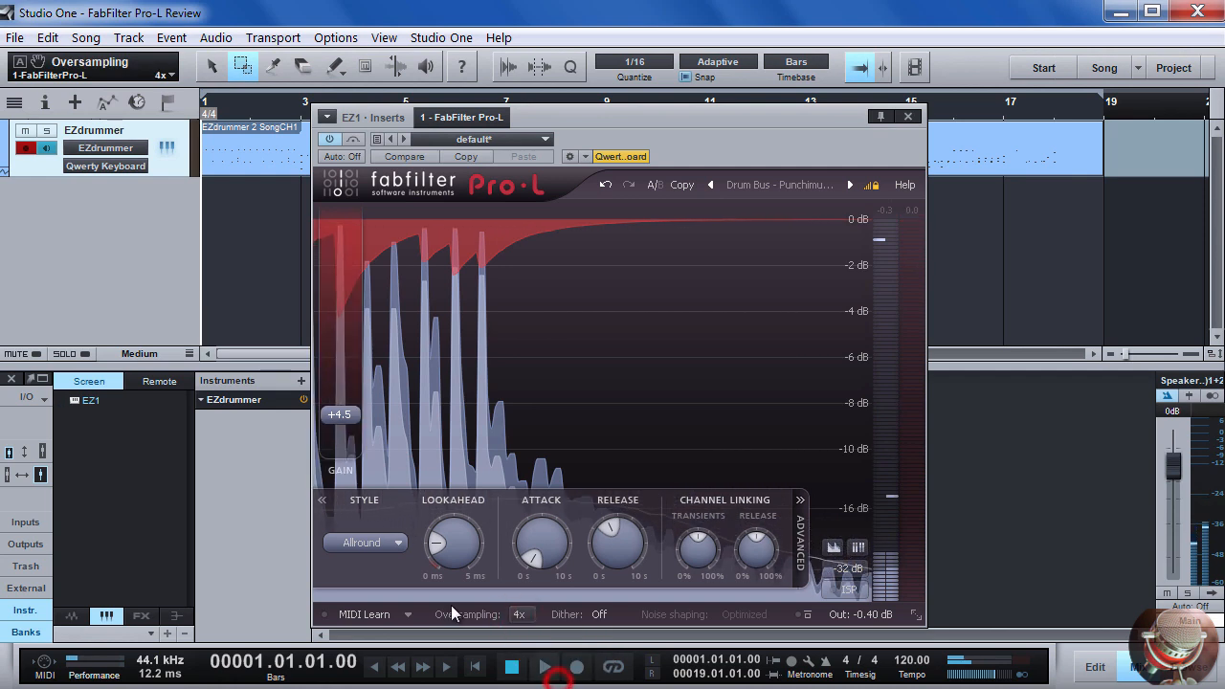
left_click(383, 544)
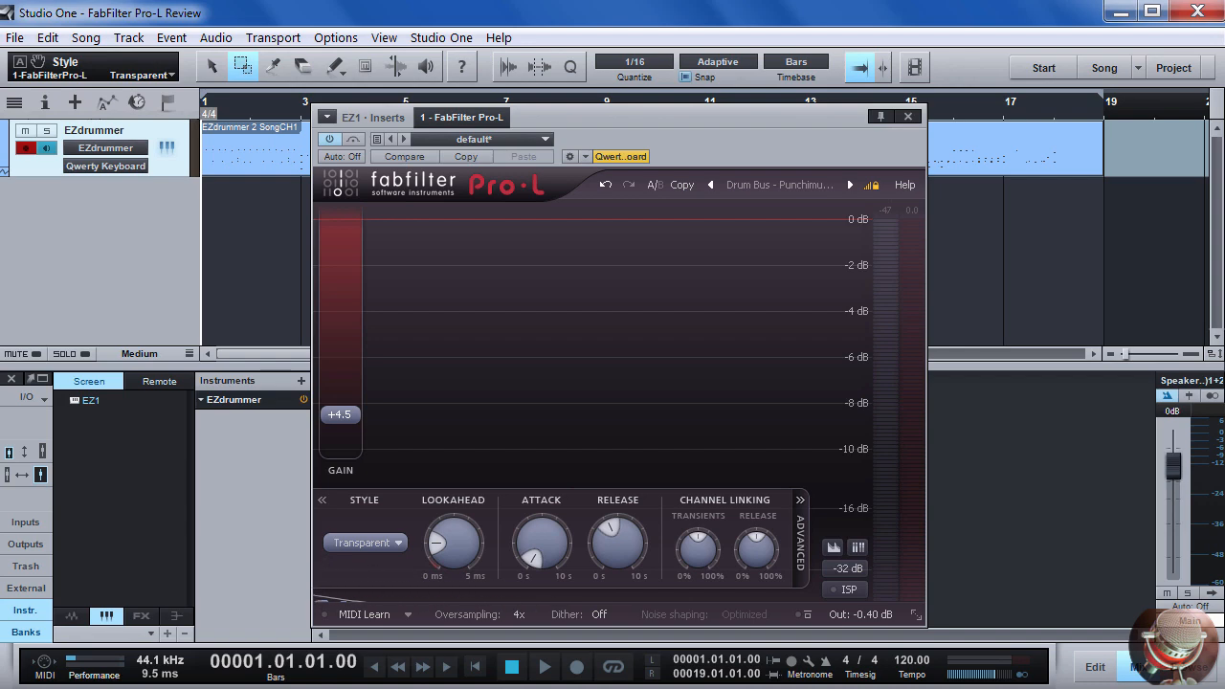
key("space")
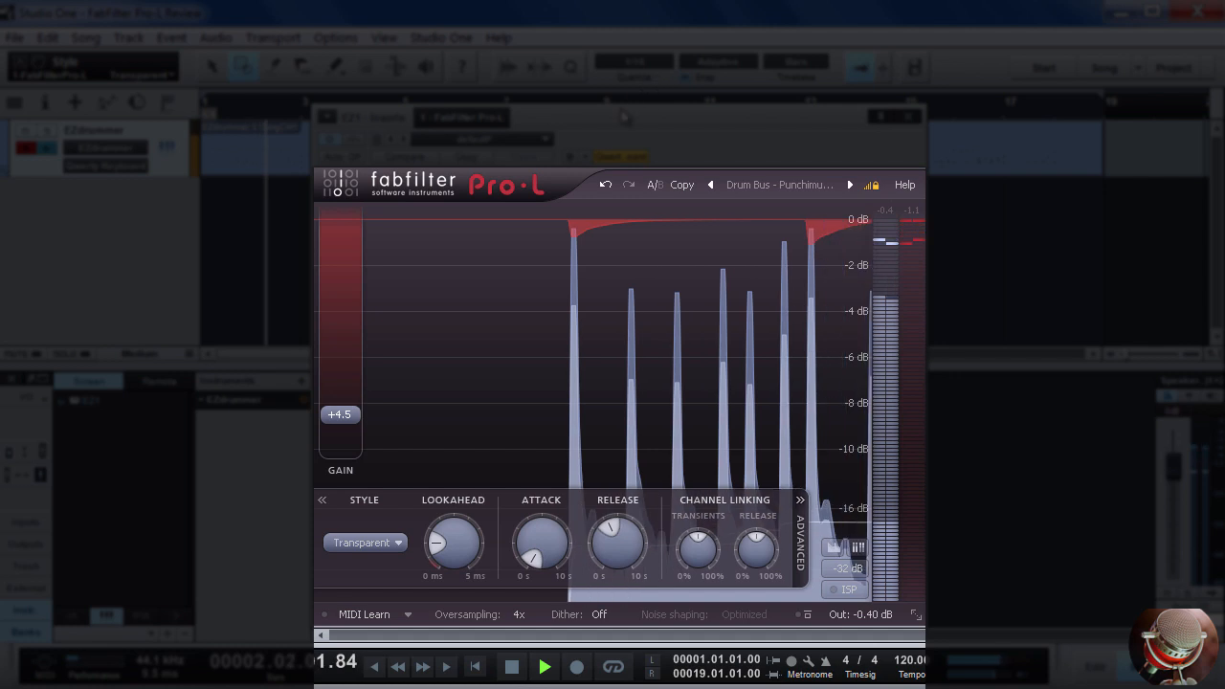
Step: Switch the limiting style to Punchy, Dynamic and Allround in turn while the drums play with 4x oversampling
left_click(383, 546)
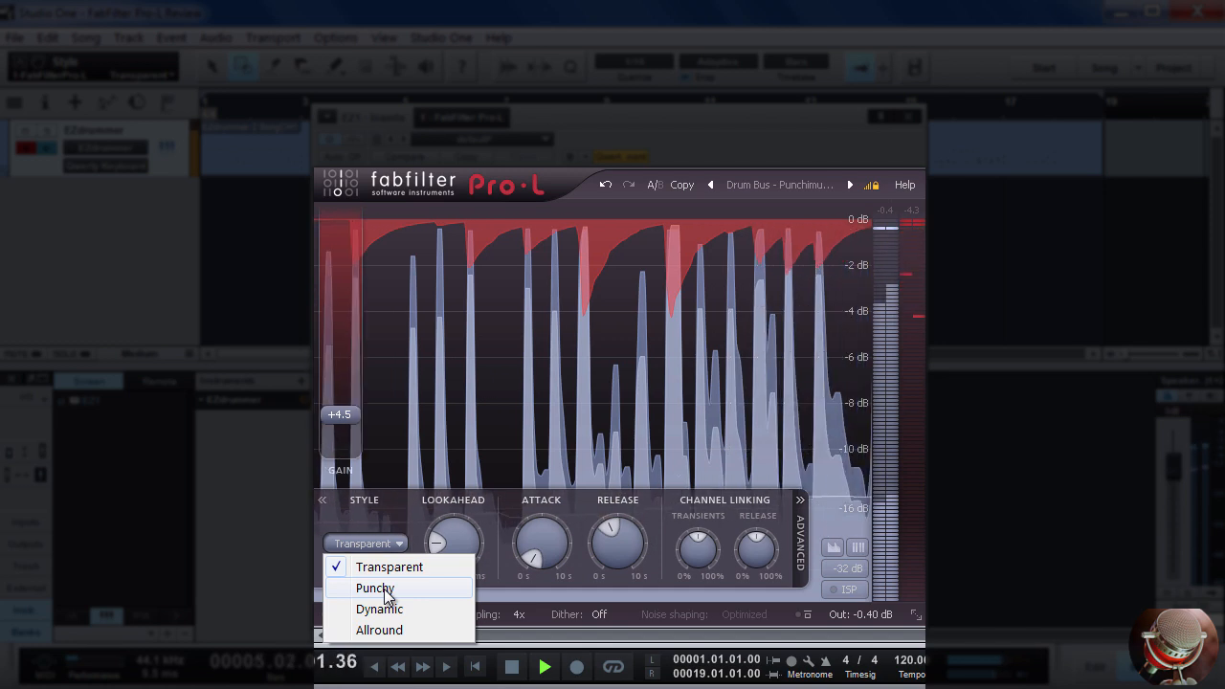
left_click(384, 590)
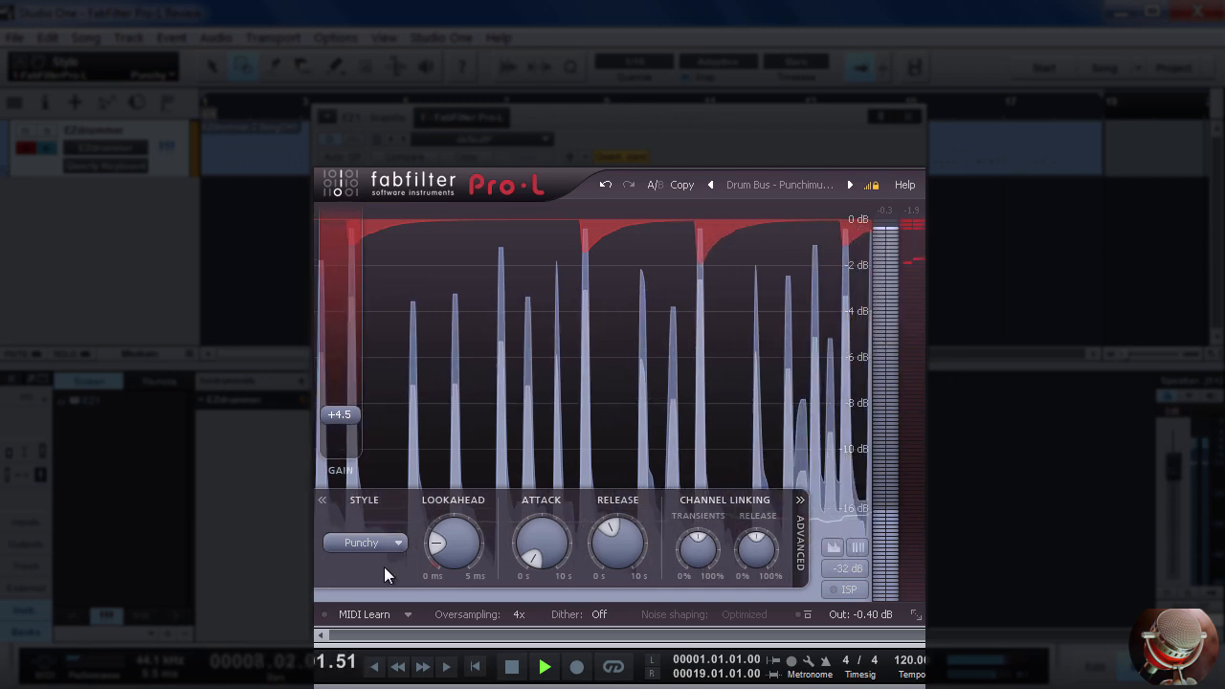
left_click(397, 542)
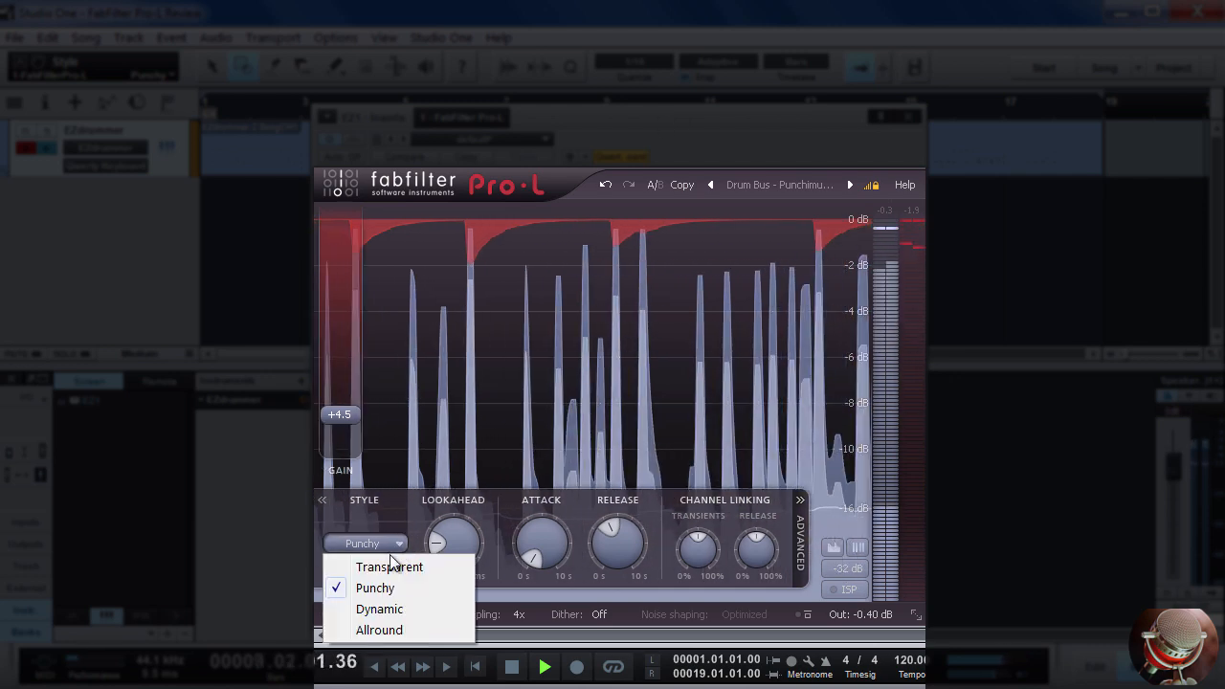
left_click(386, 613)
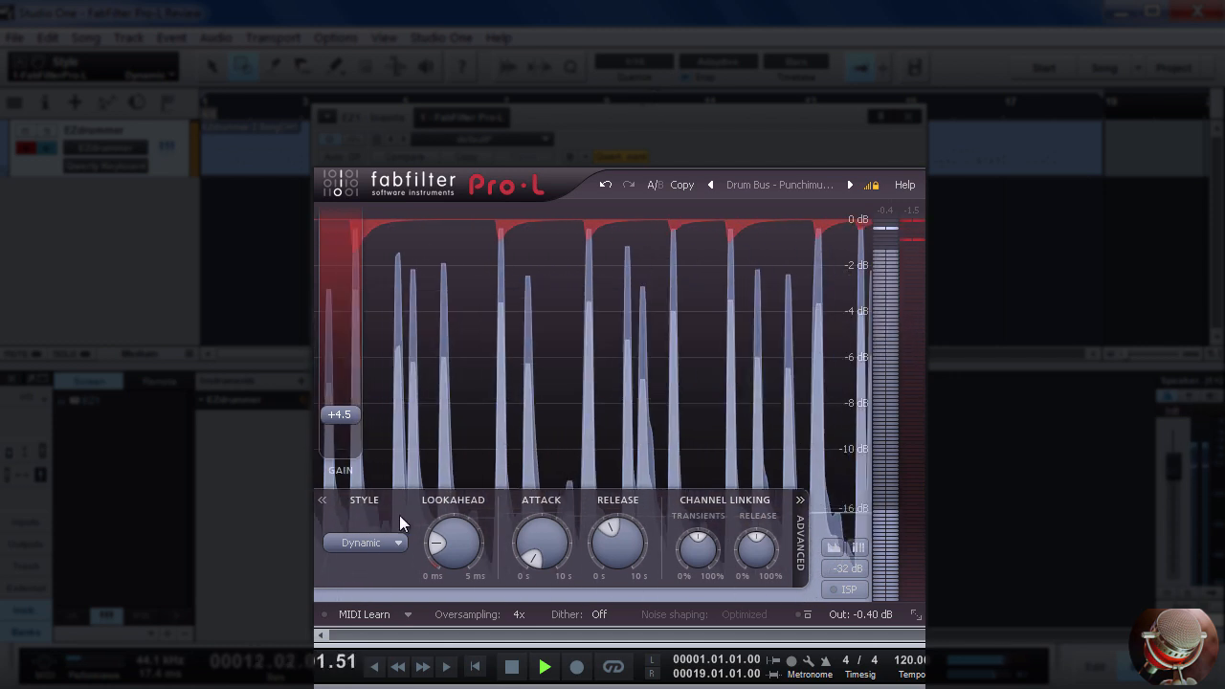
left_click(395, 544)
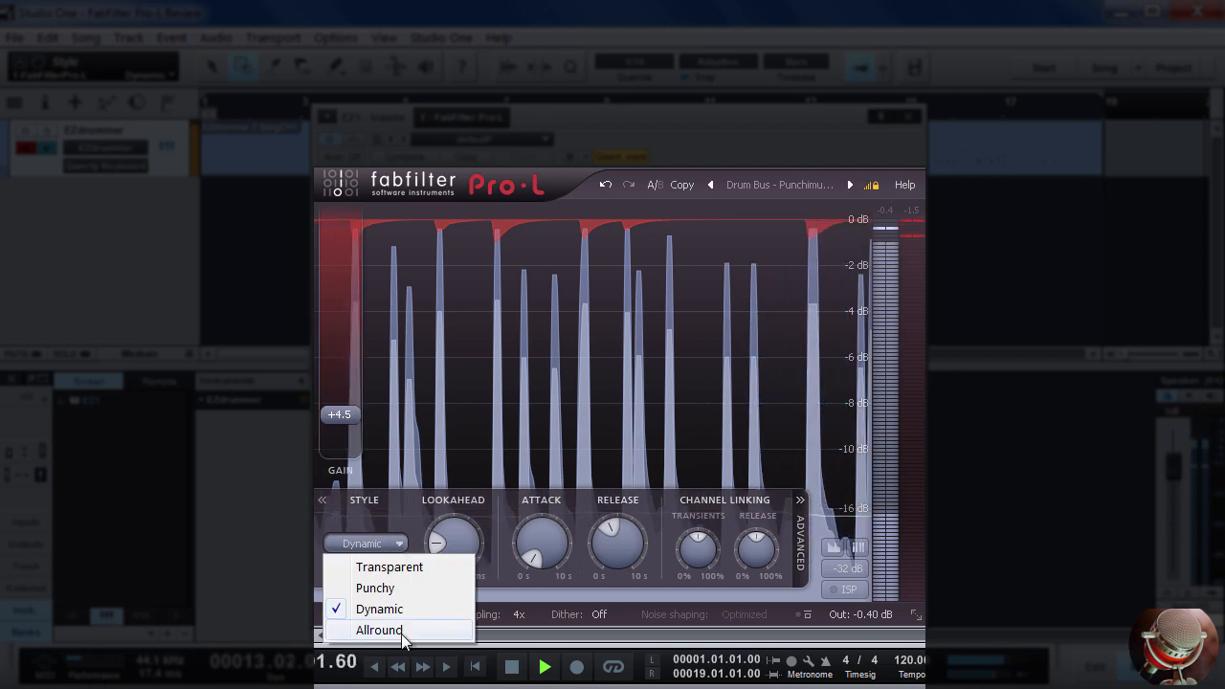
left_click(379, 630)
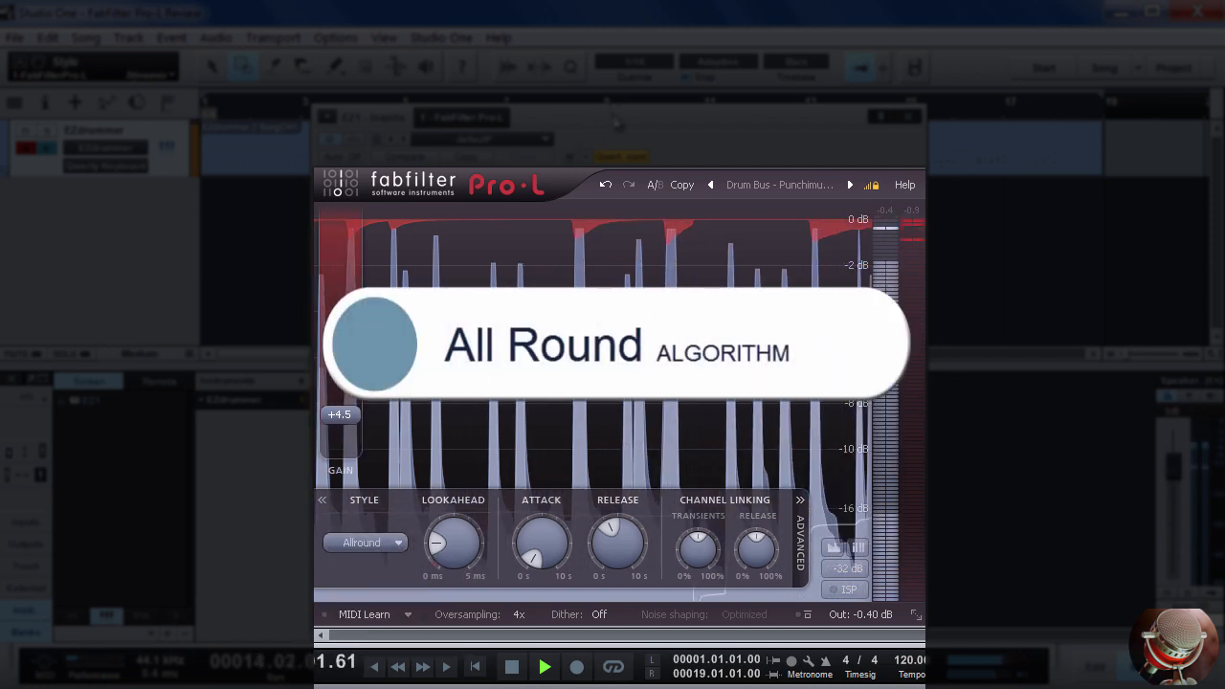
Step: Return the limiting style to Dynamic, listen to the rest of the drum track and stop playback
left_click(388, 545)
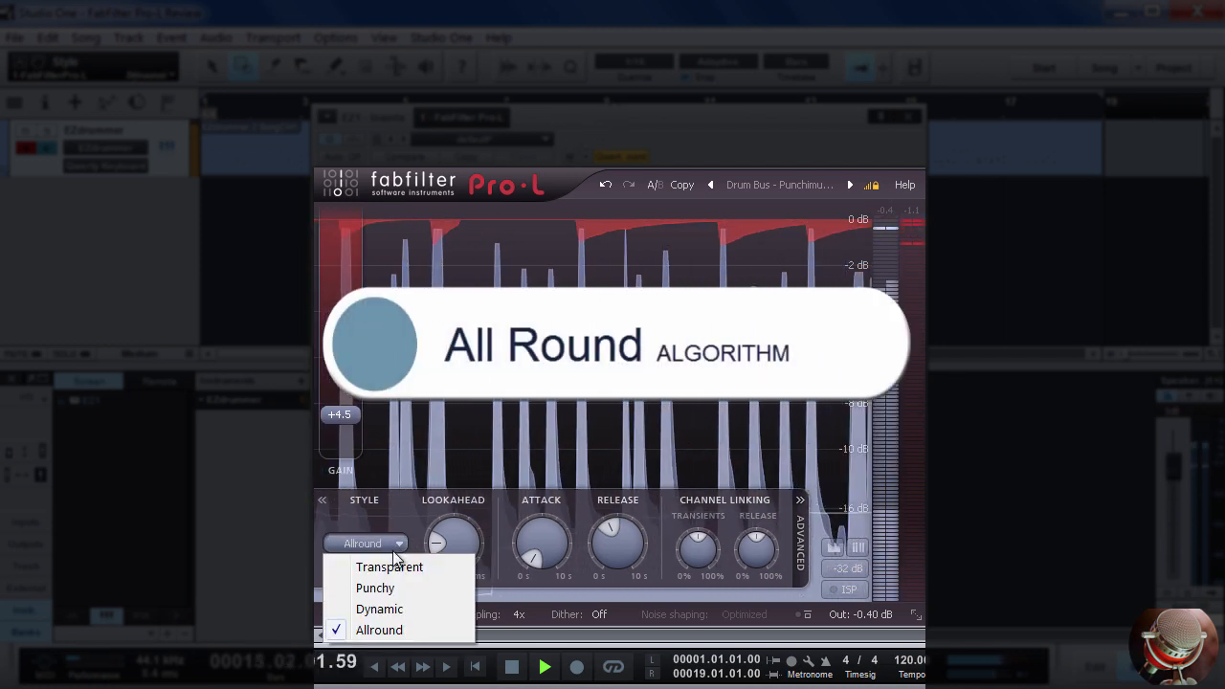
left_click(397, 612)
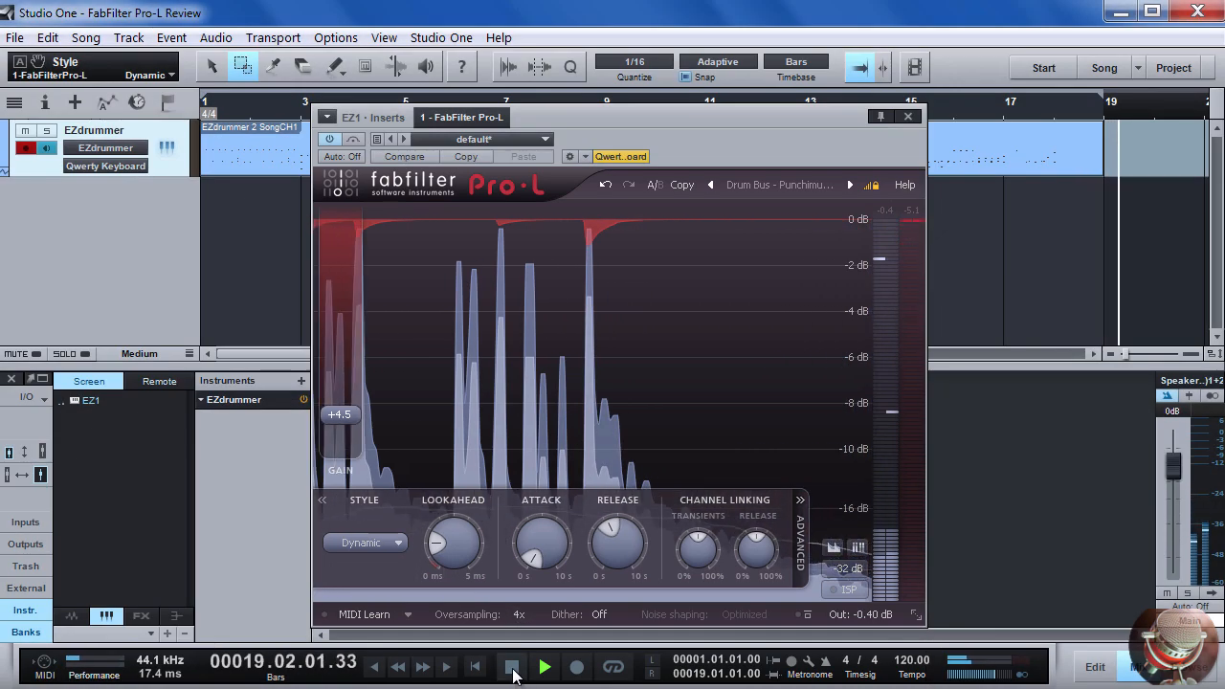
left_click(510, 667)
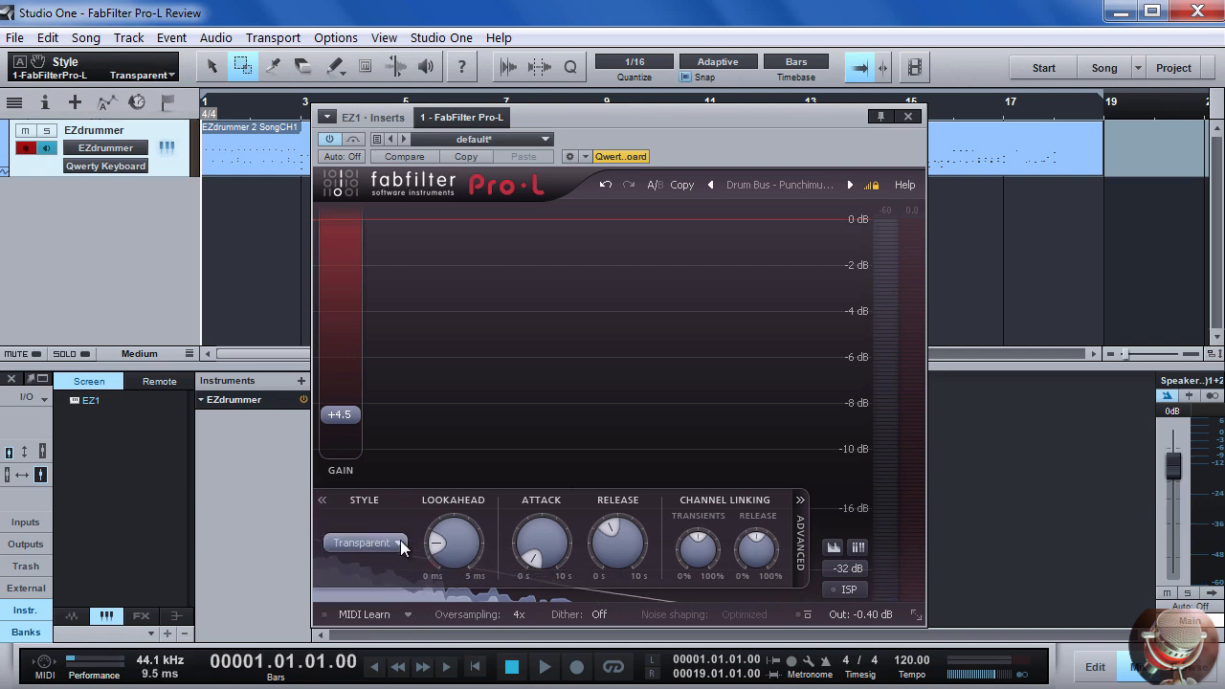
Step: Turn on ISP metering and set the limiter gain to +9 dB
left_click(847, 590)
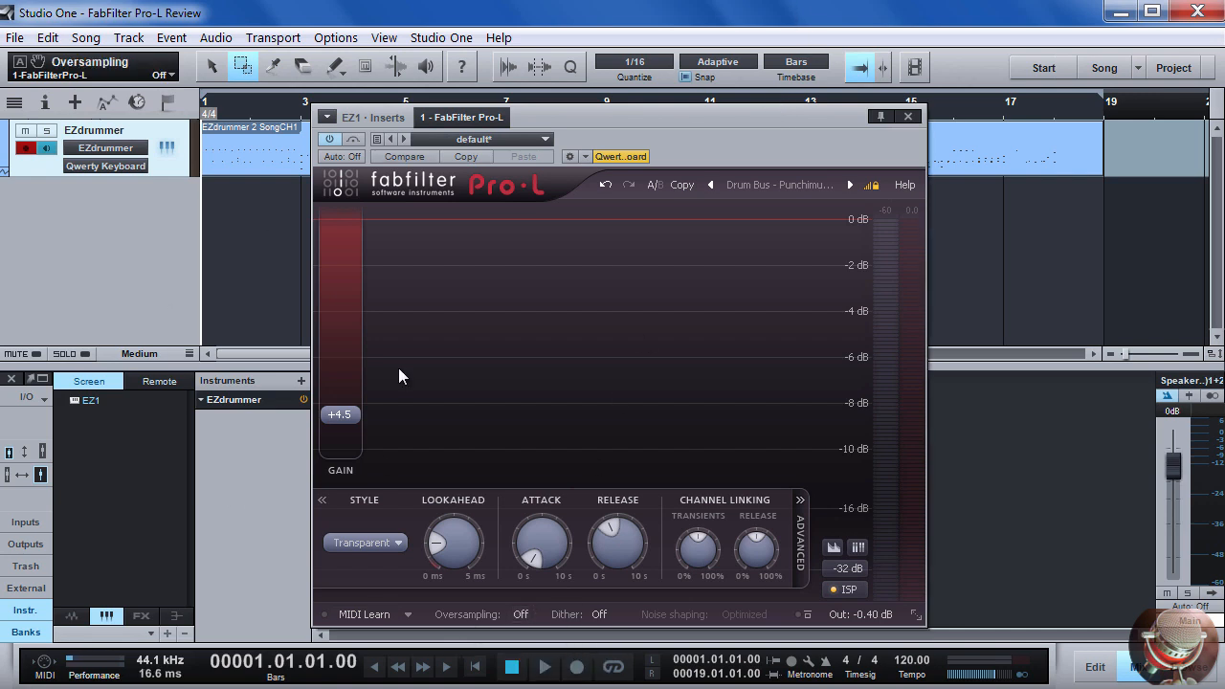
double_click(338, 413)
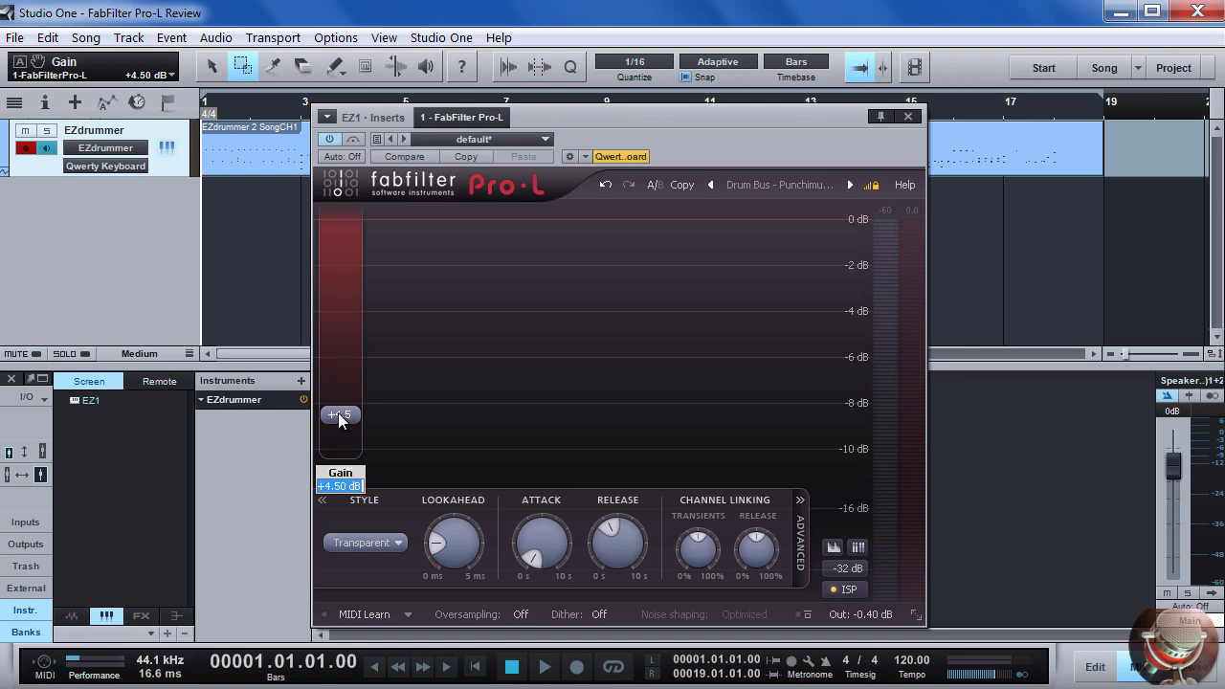
type("9")
key("Return")
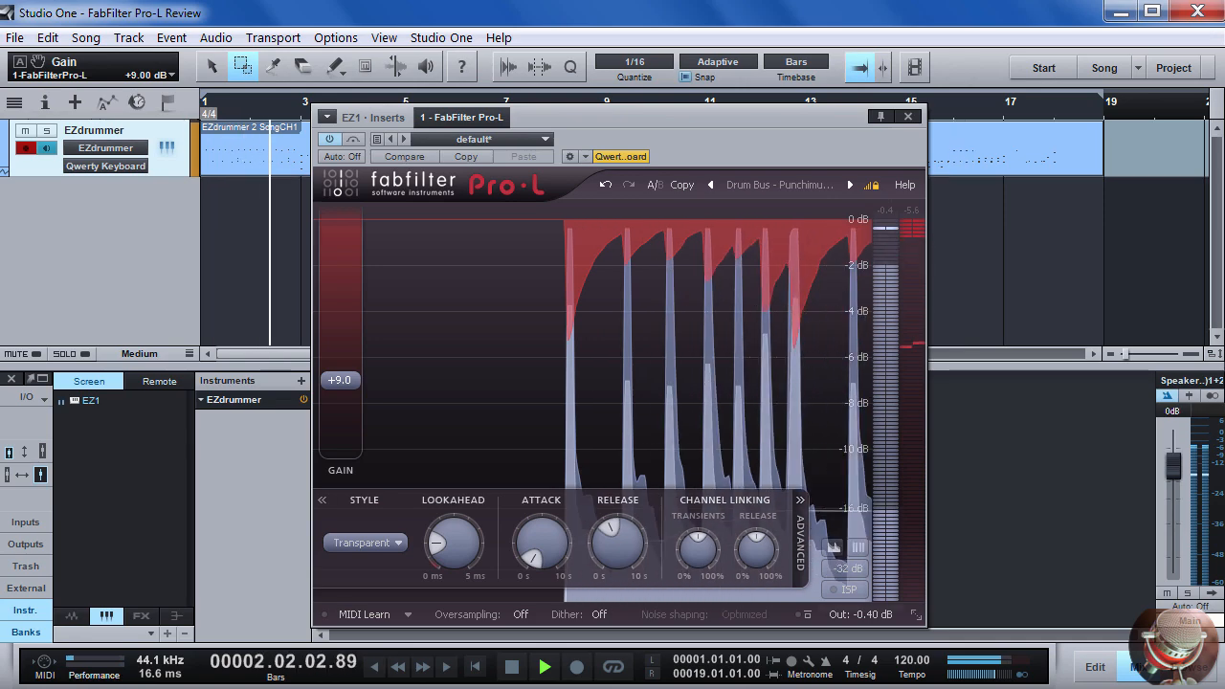
Step: Stop the drum playback, switch ISP metering back on and reset the output peak reading
mouse_move(861, 616)
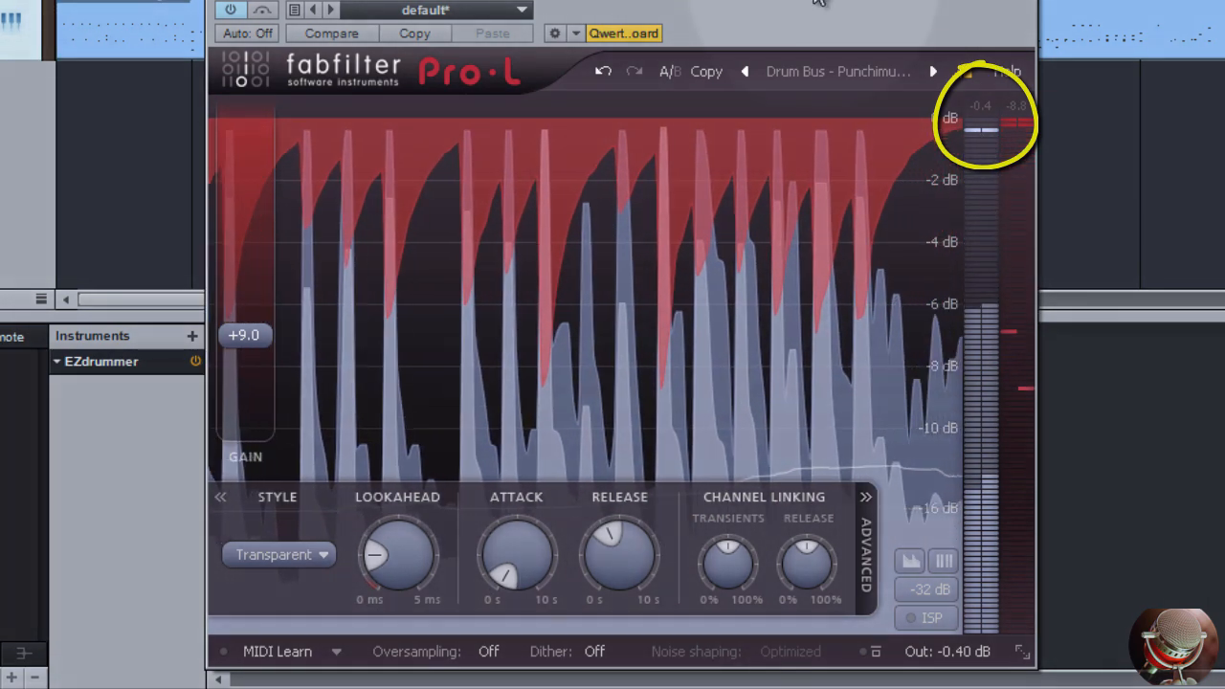
key("space")
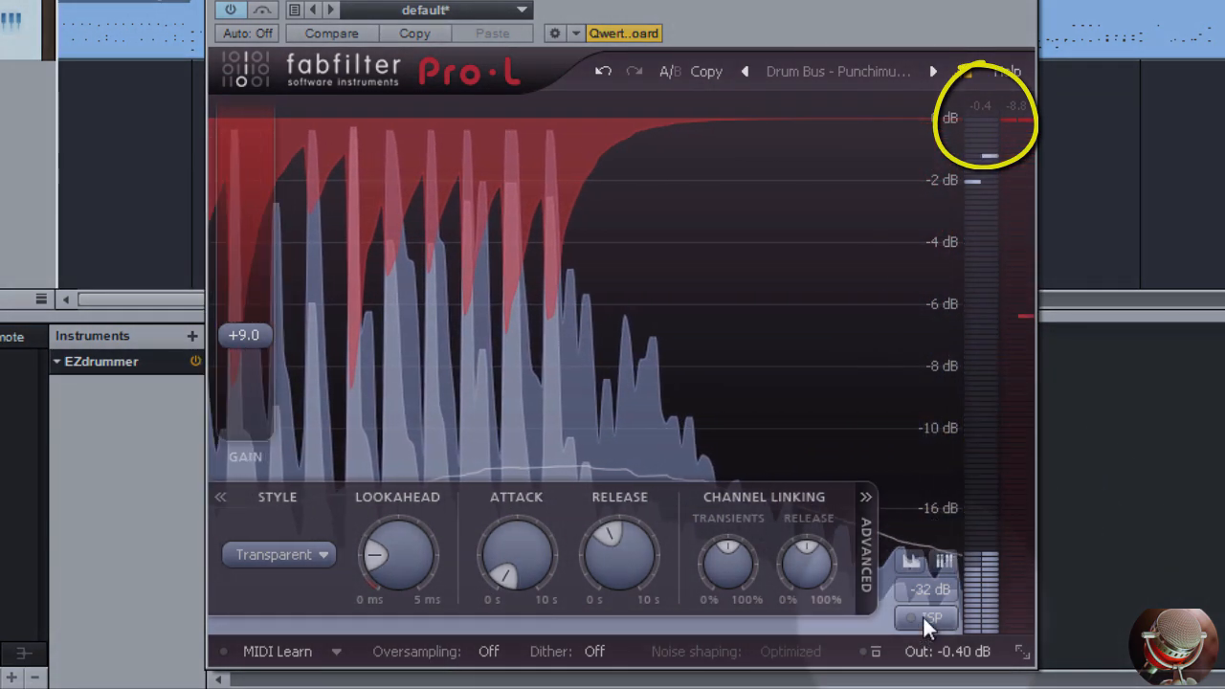
left_click(922, 618)
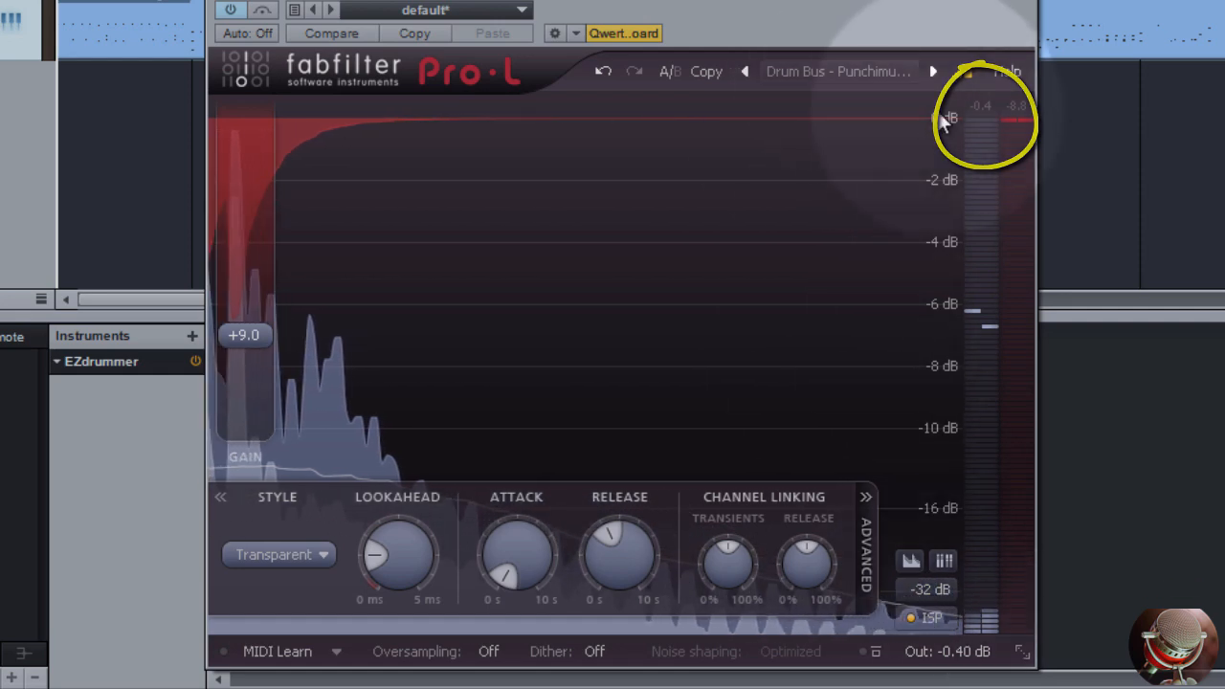
left_click(985, 107)
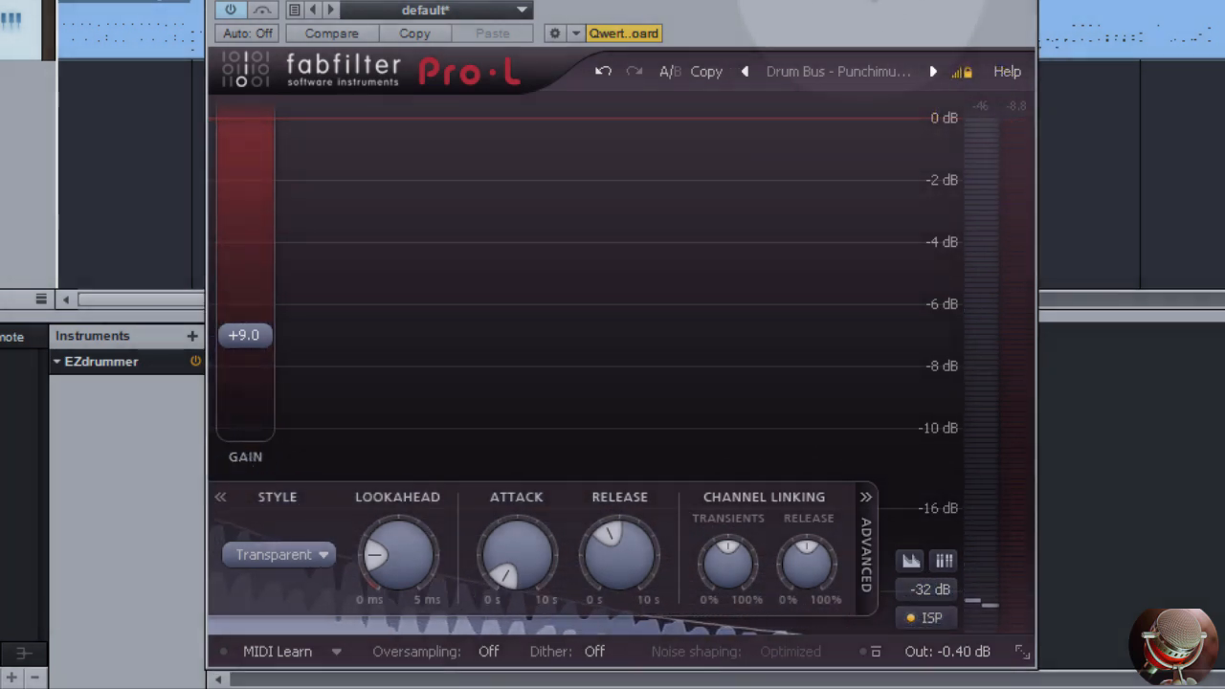
Step: Set the lookahead to 5 ms, play and stop the drums with ISP metering on, and reset the output peak reading
key("space")
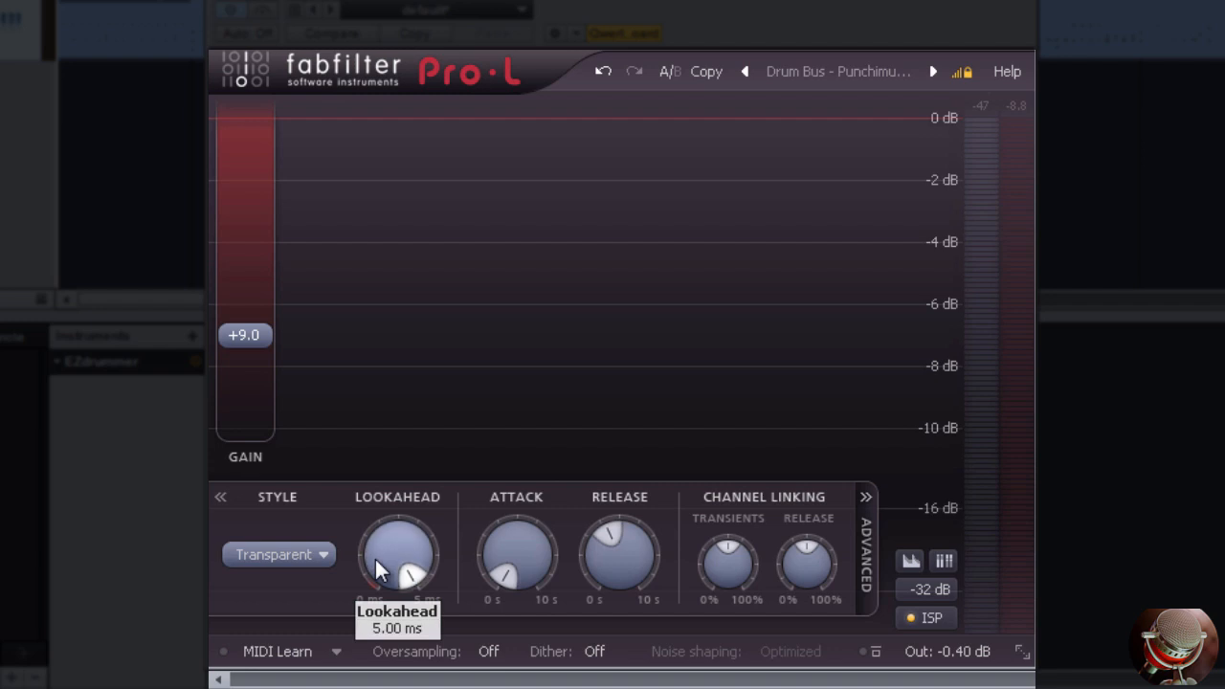
key("space")
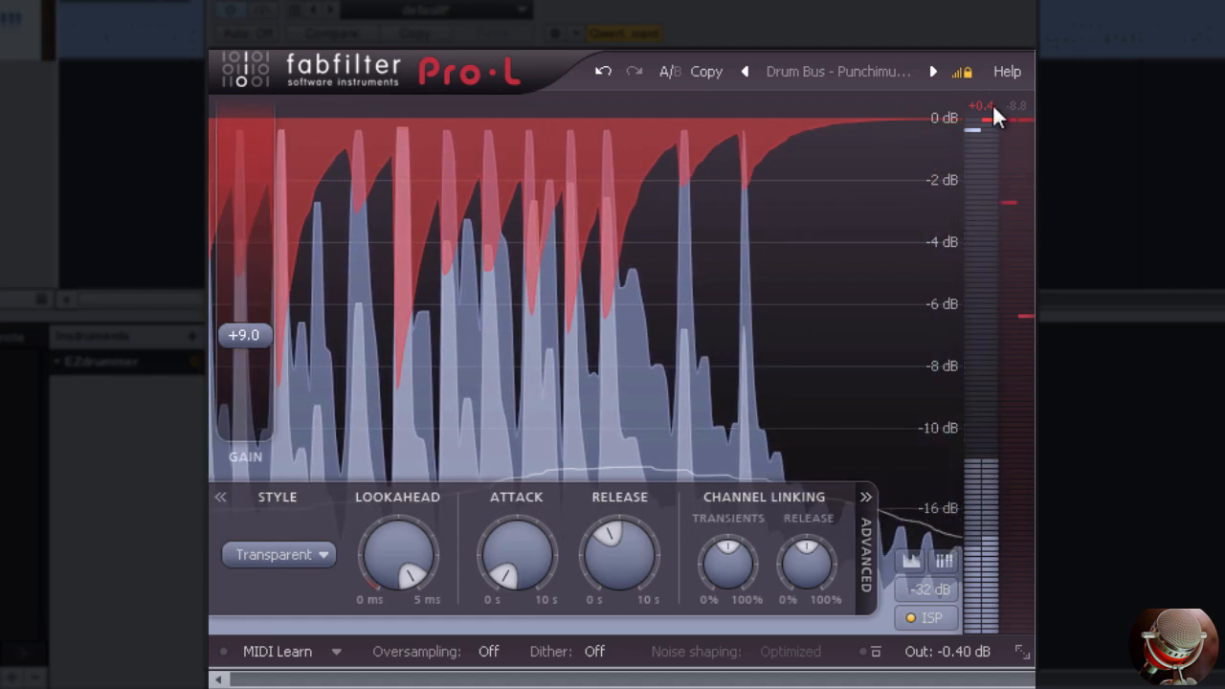
left_click(987, 104)
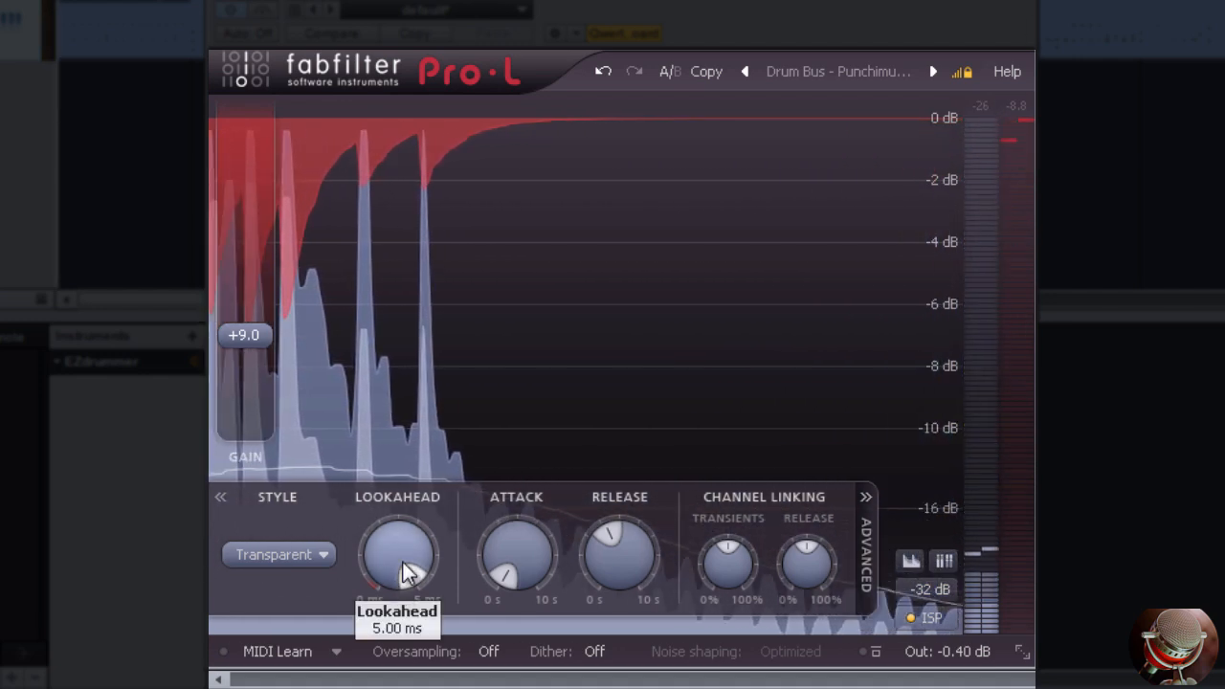
Step: Set the lookahead to 1 ms and the oversampling to 2x, and play the drums with ISP metering on
double_click(405, 572)
type("1")
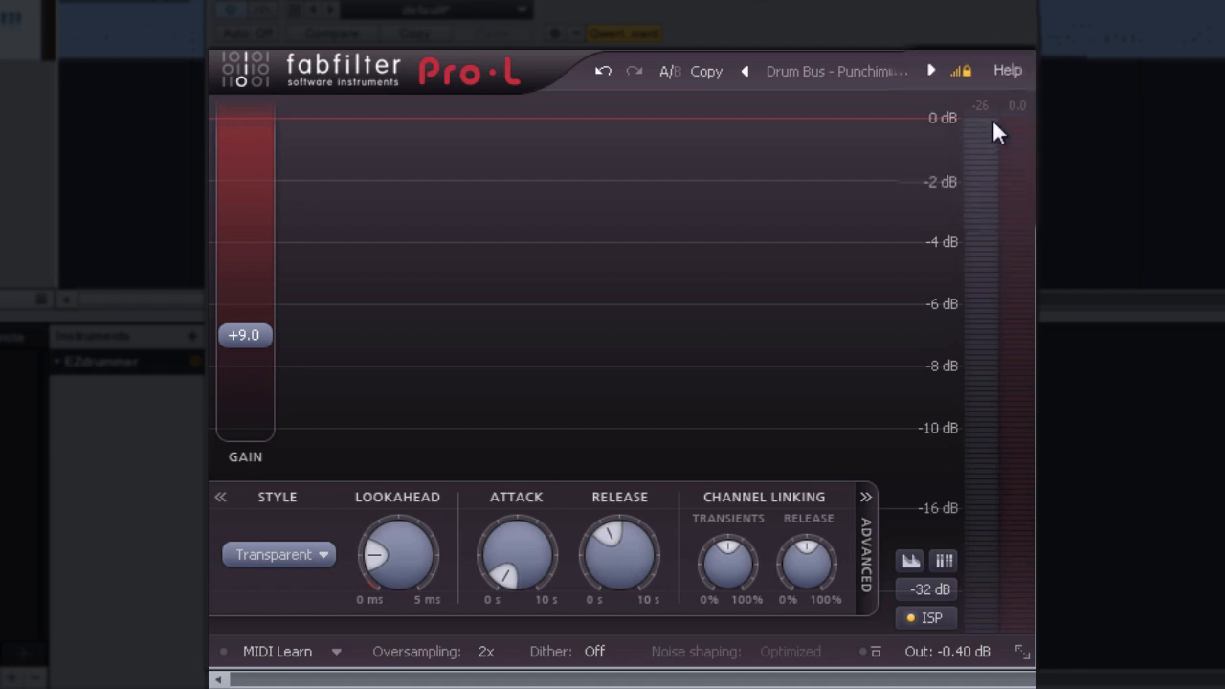
key("space")
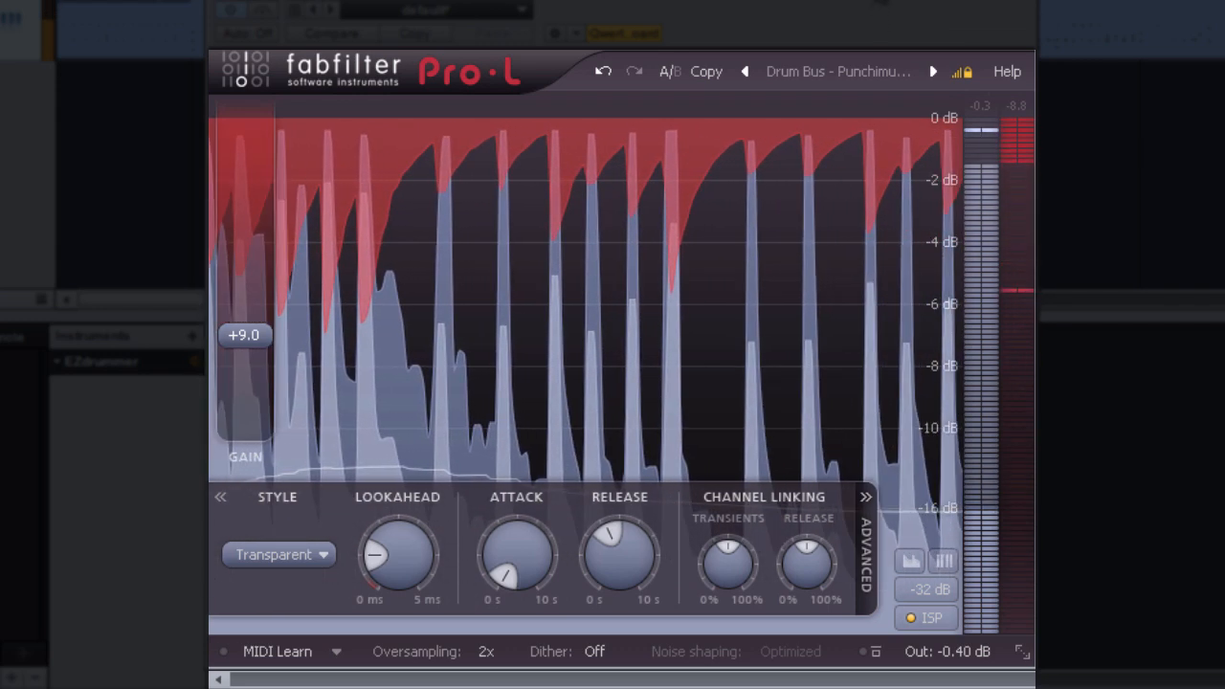
Step: Restart the drums from the beginning and change the limiting style from Transparent to Punchy during playback
left_click(310, 559)
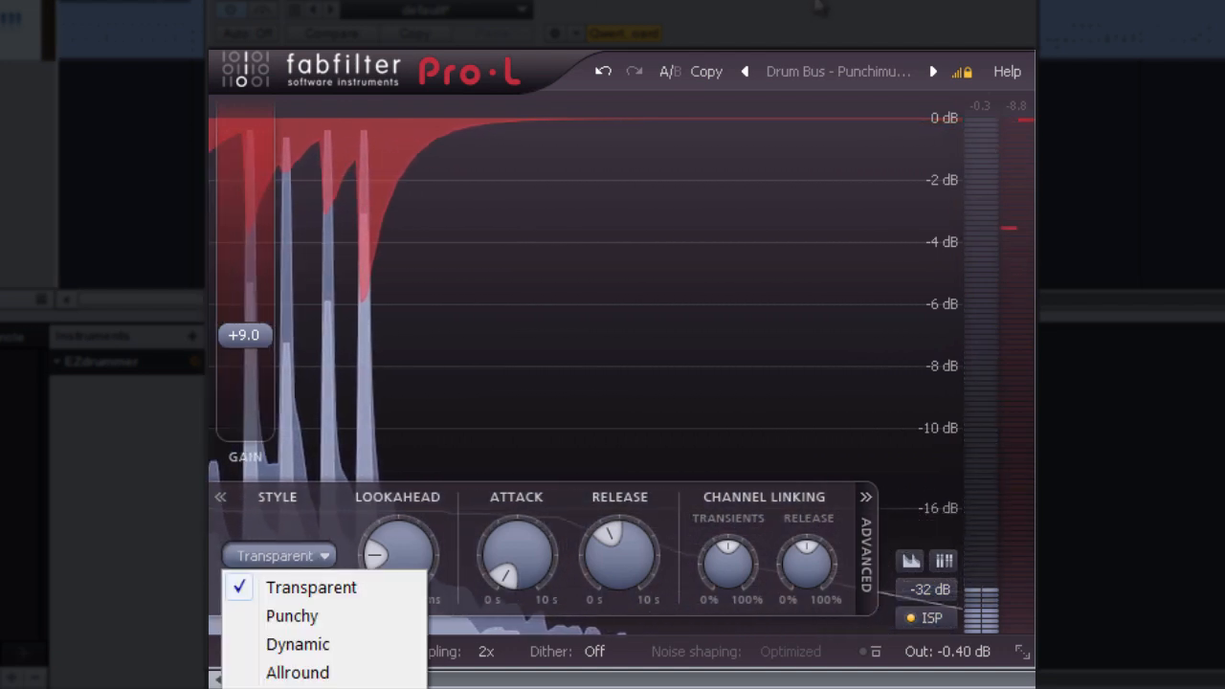
left_click(819, 6)
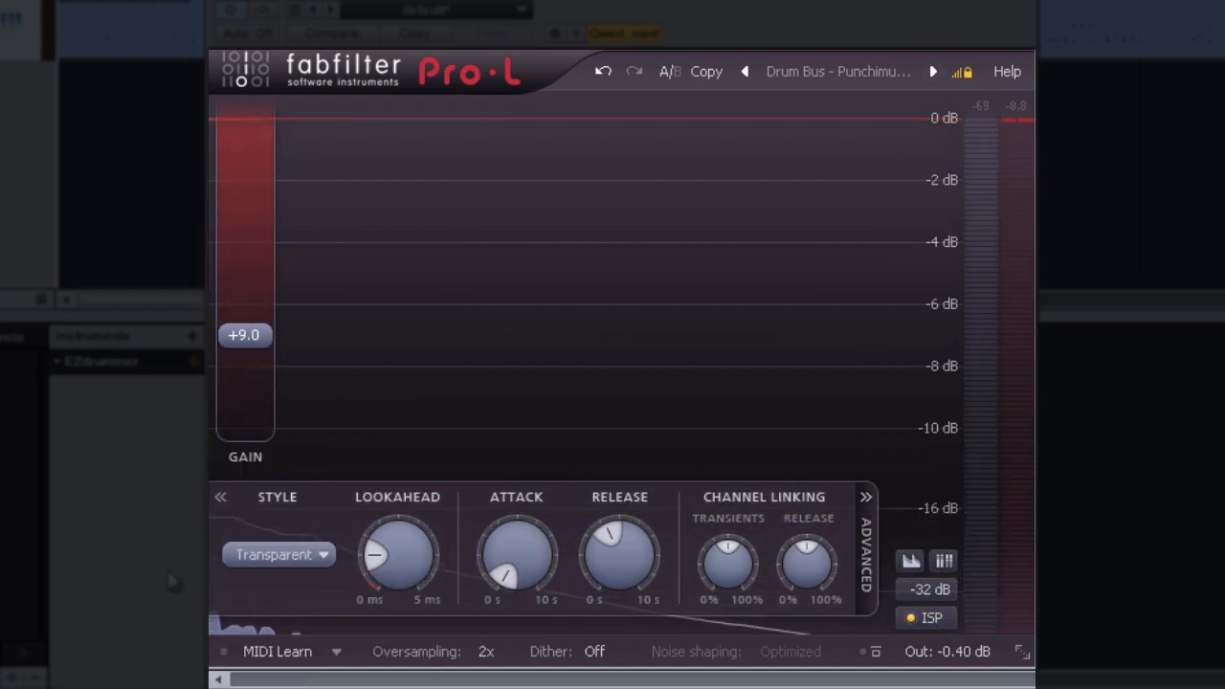
left_click(318, 554)
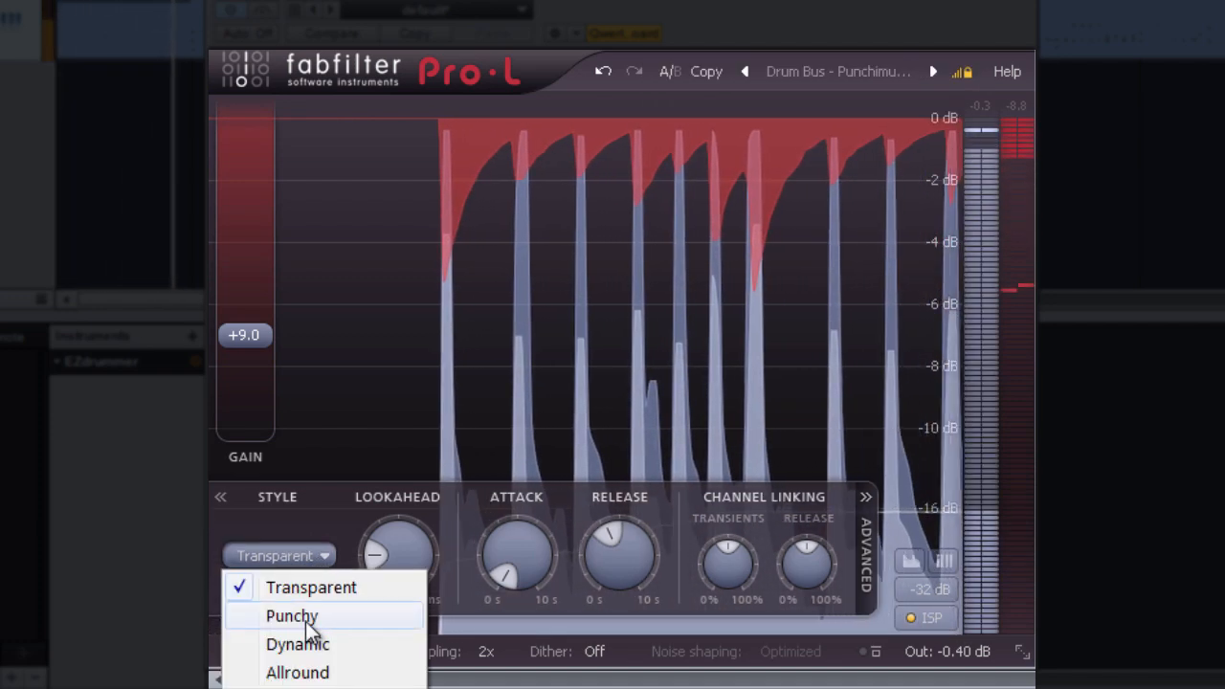
left_click(292, 616)
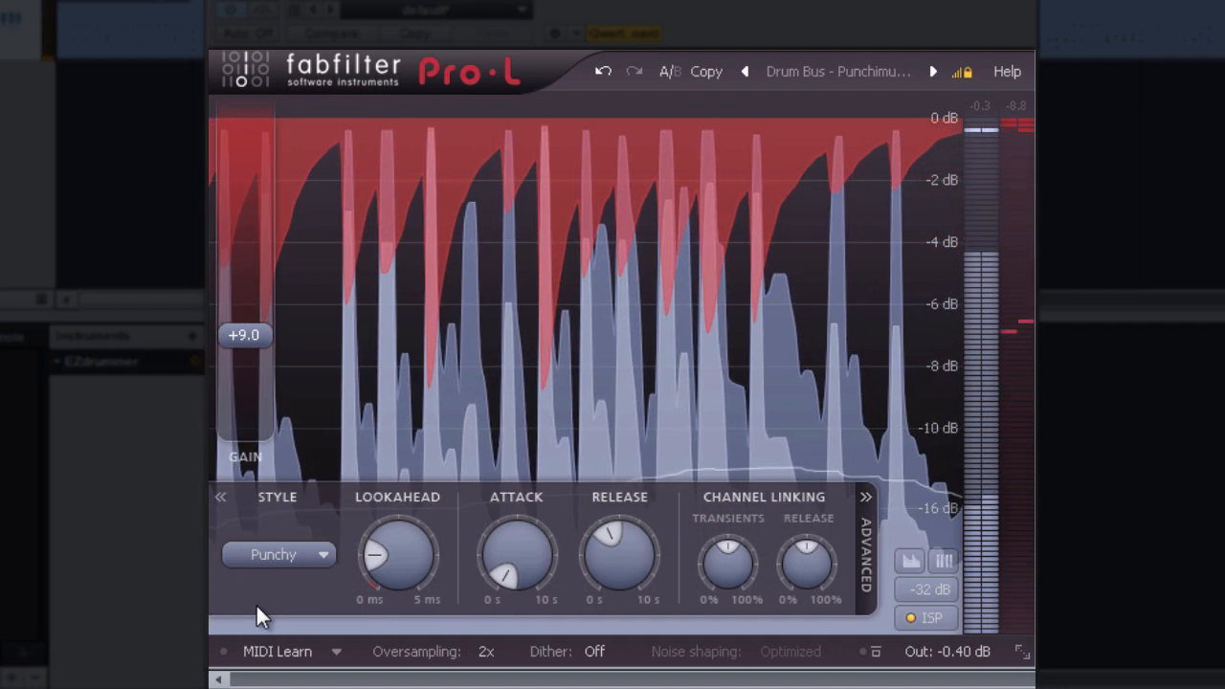
Step: Change the limiting style to Dynamic and listen to the drums, then switch it to Allround
left_click(286, 554)
left_click(292, 646)
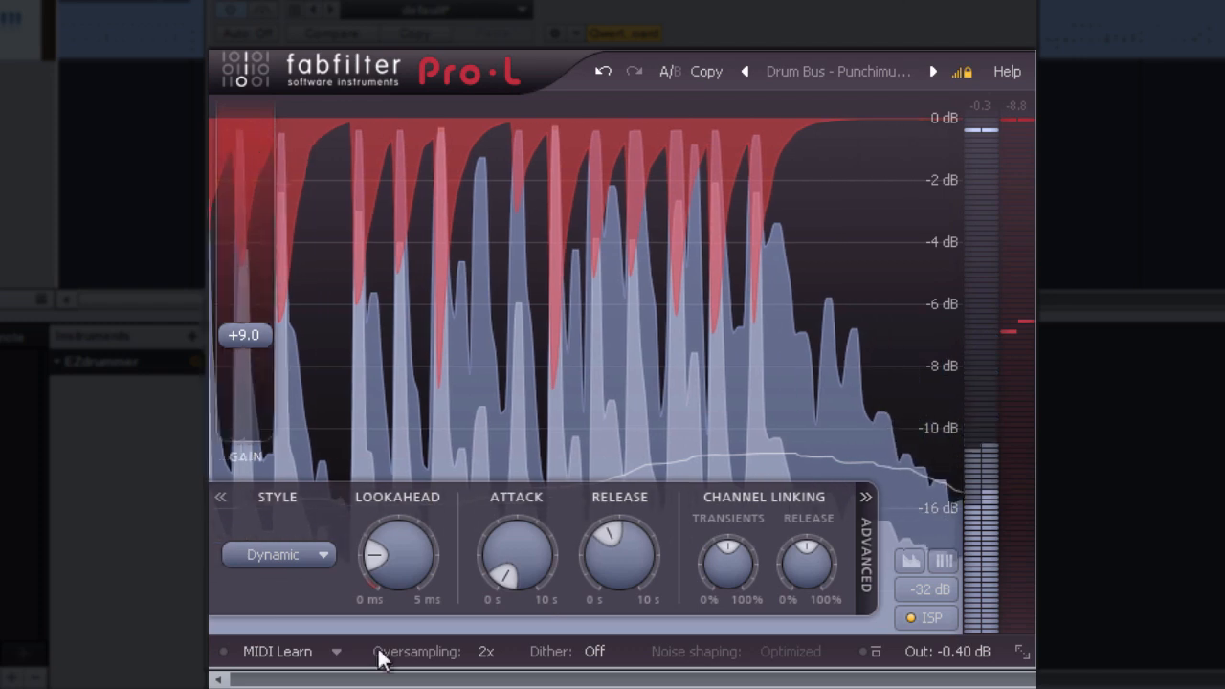
left_click(283, 554)
left_click(301, 672)
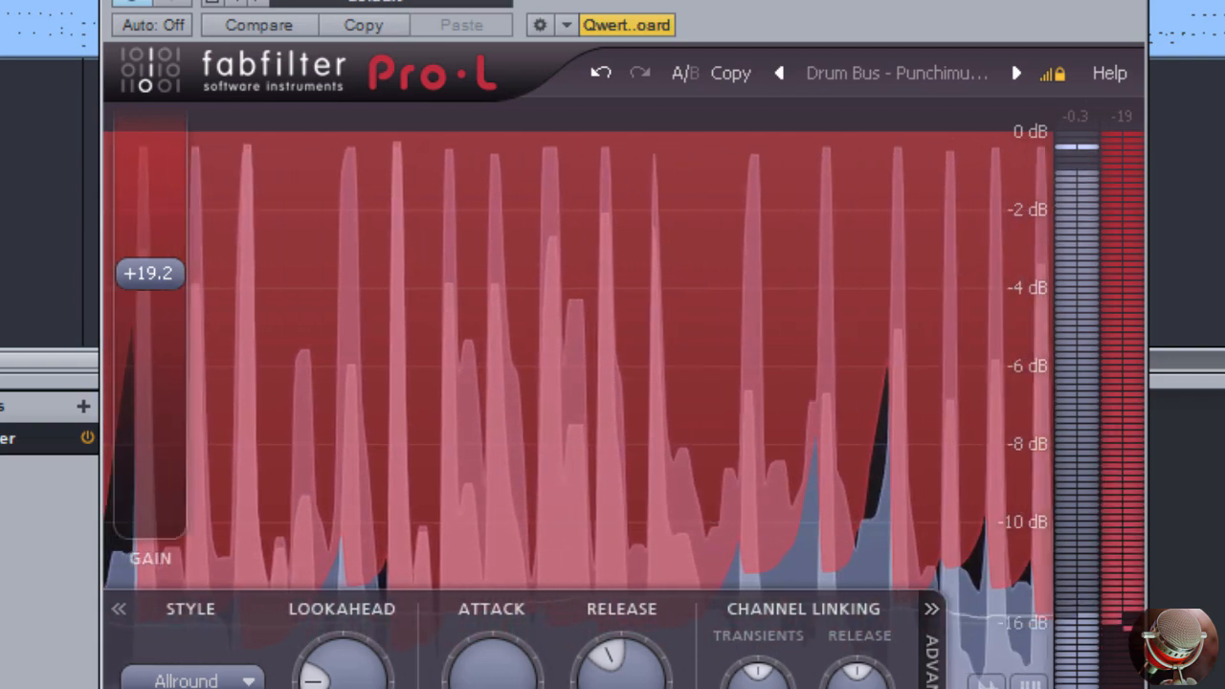
Step: Raise the limiter gain to +24.6 dB during playback and toggle ISP metering off and back on
mouse_move(129, 309)
left_click_drag(153, 280, 358, 118)
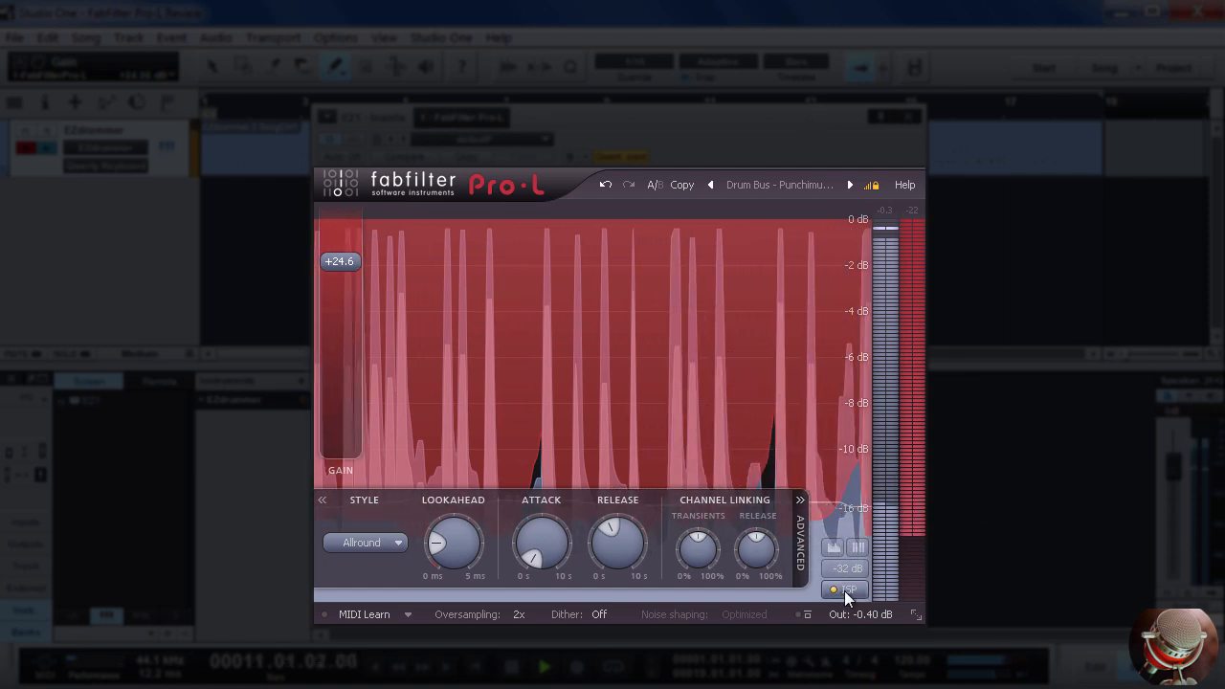
left_click(846, 589)
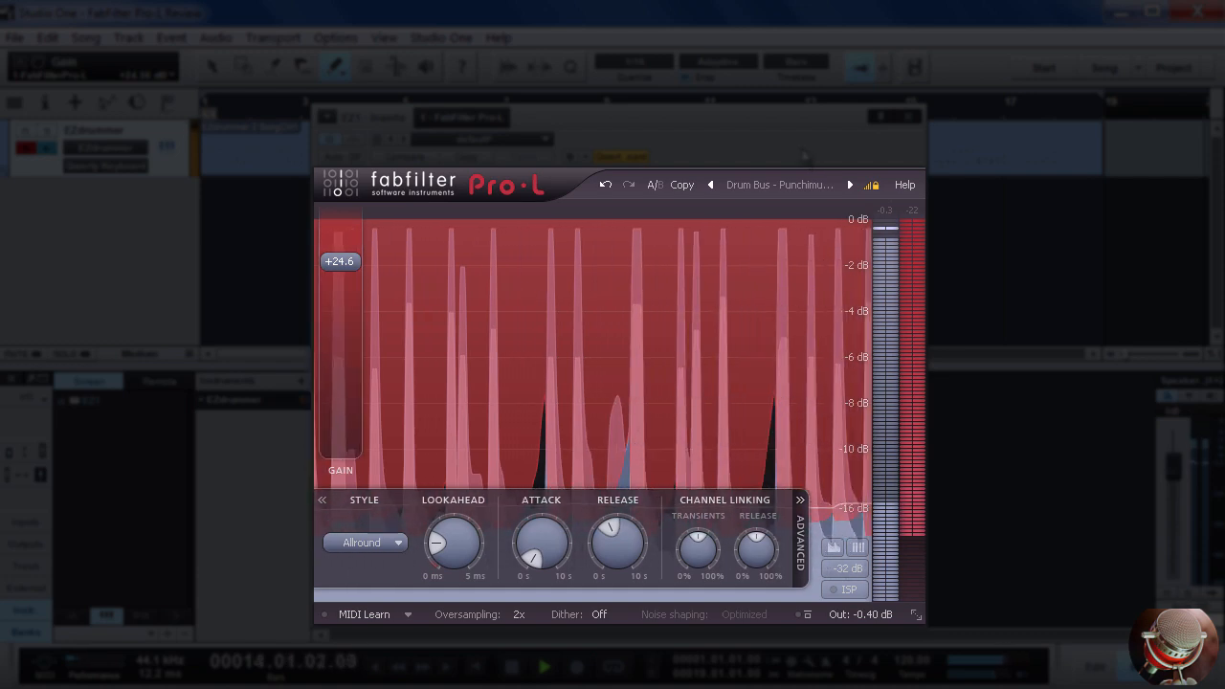
left_click(848, 590)
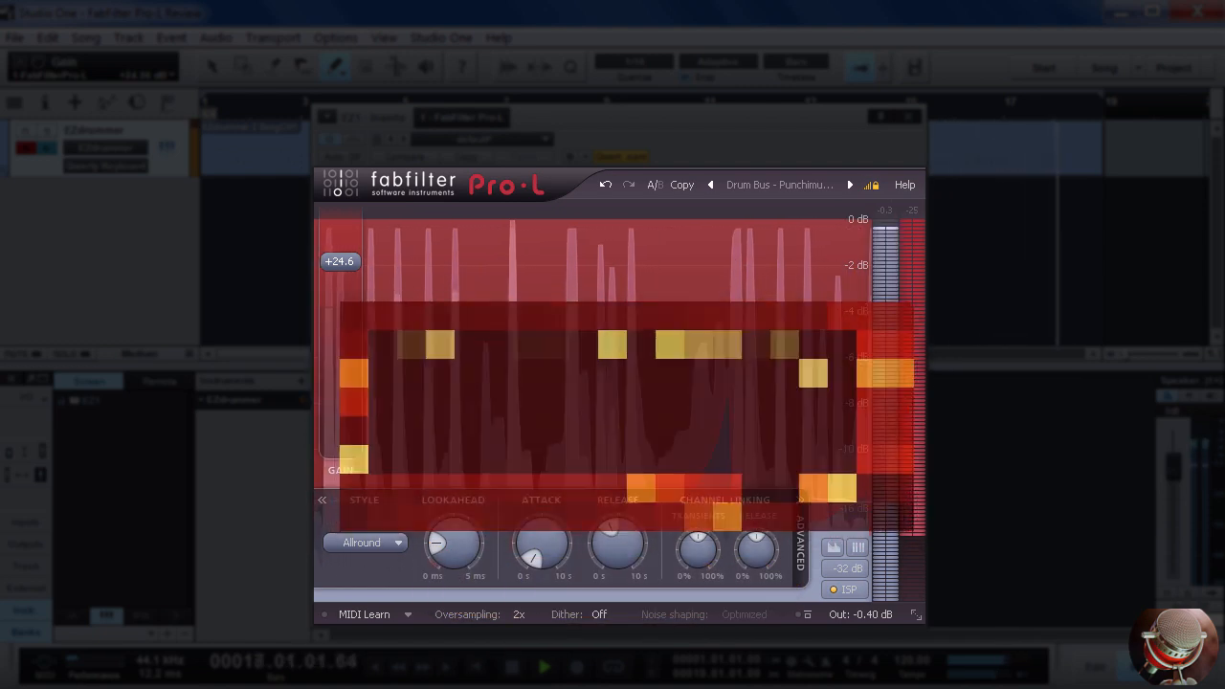
Step: Stop playback and raise the limiter gain to +30 dB
key("space")
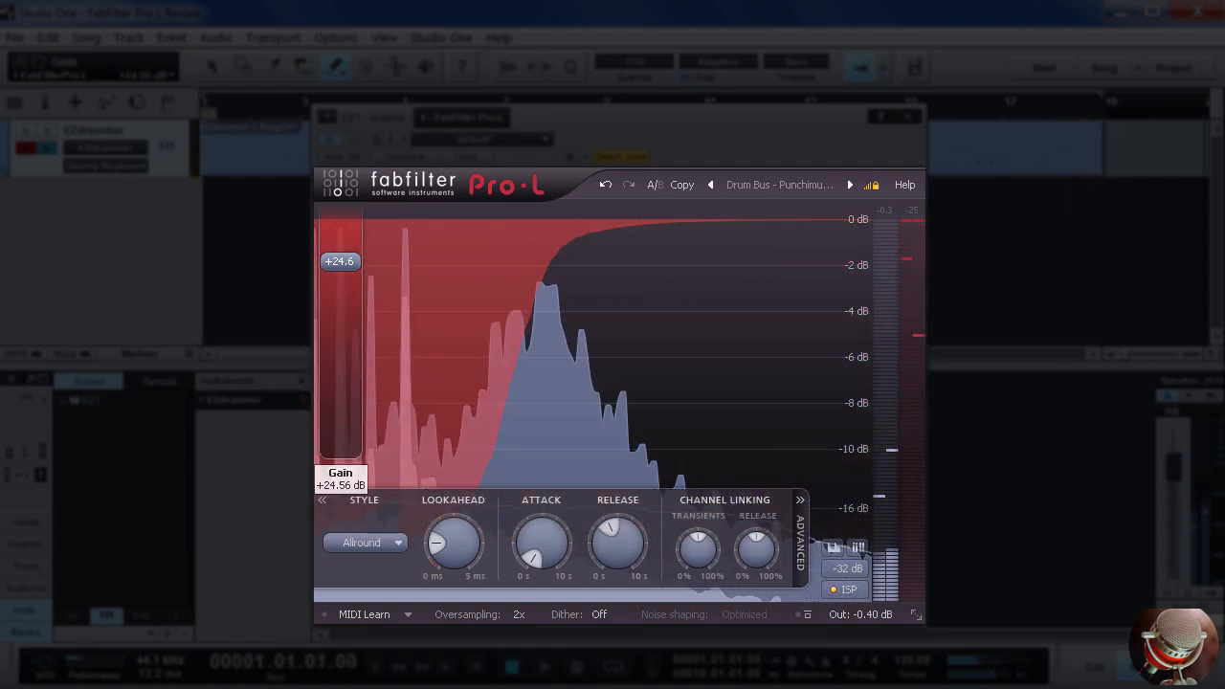
left_click_drag(339, 261, 340, 220)
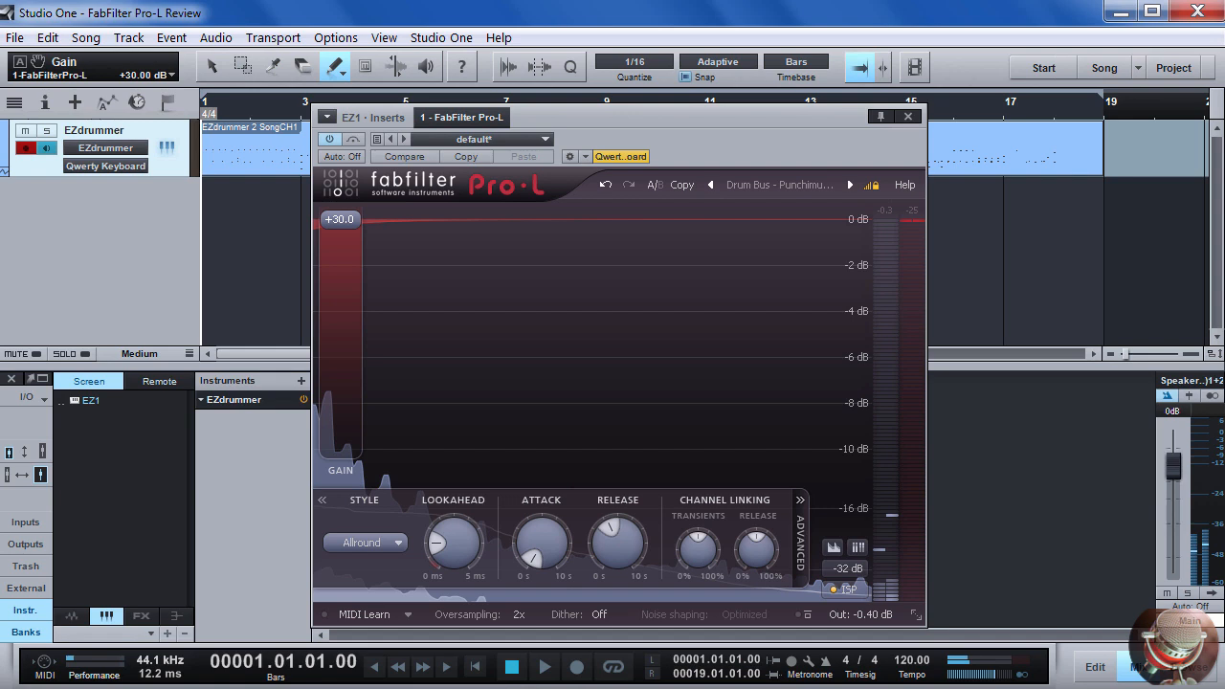
Step: Listen to the drums through the limiter at +30 dB gain, stop playback and return to the start of the song
key("space")
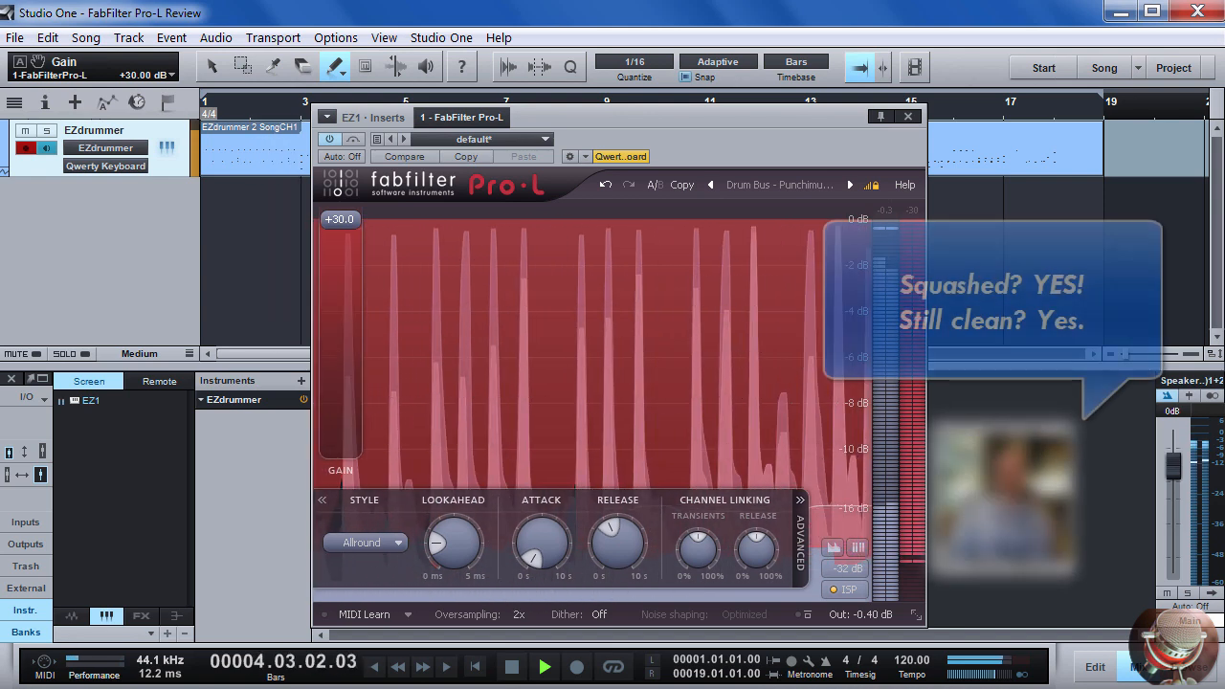
key("space")
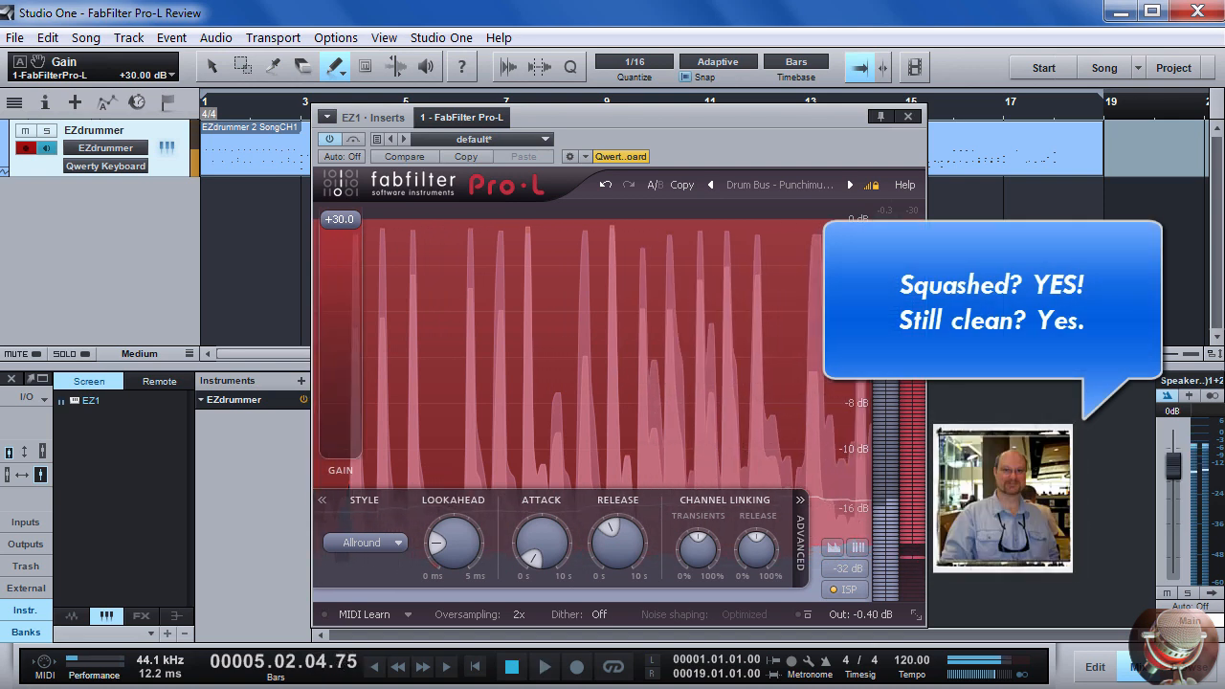
key("Home")
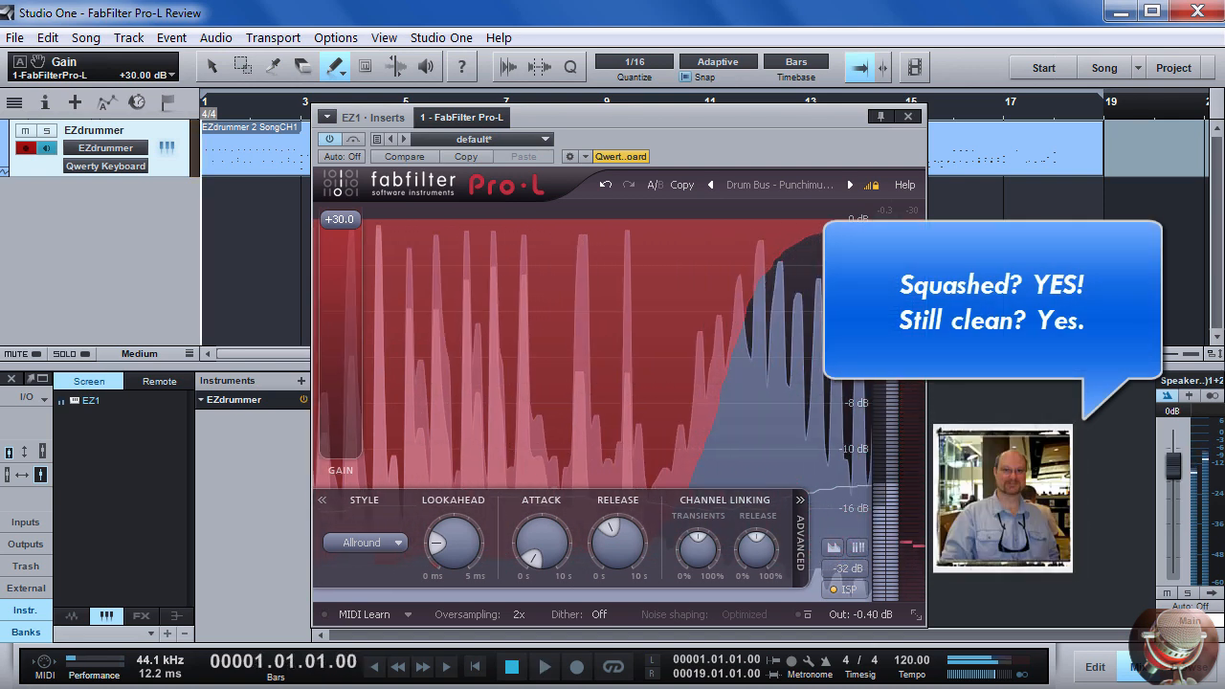
Step: Open the limiter's output level for manual value entry
mouse_move(862, 615)
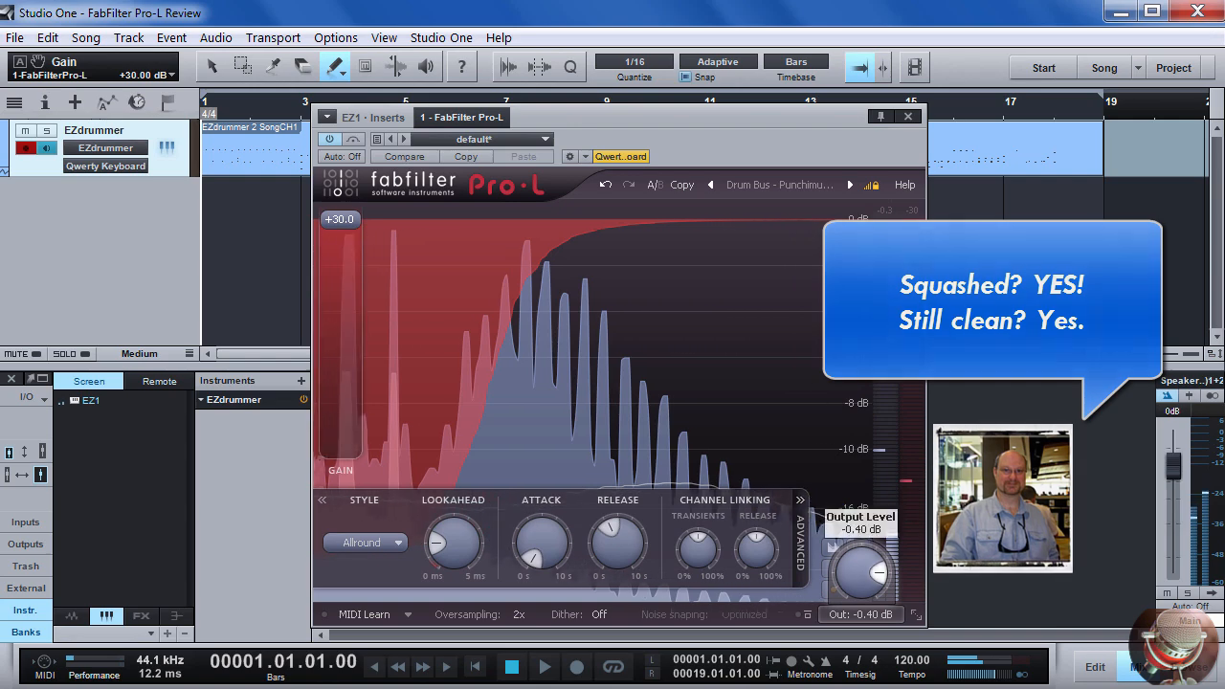
double_click(861, 572)
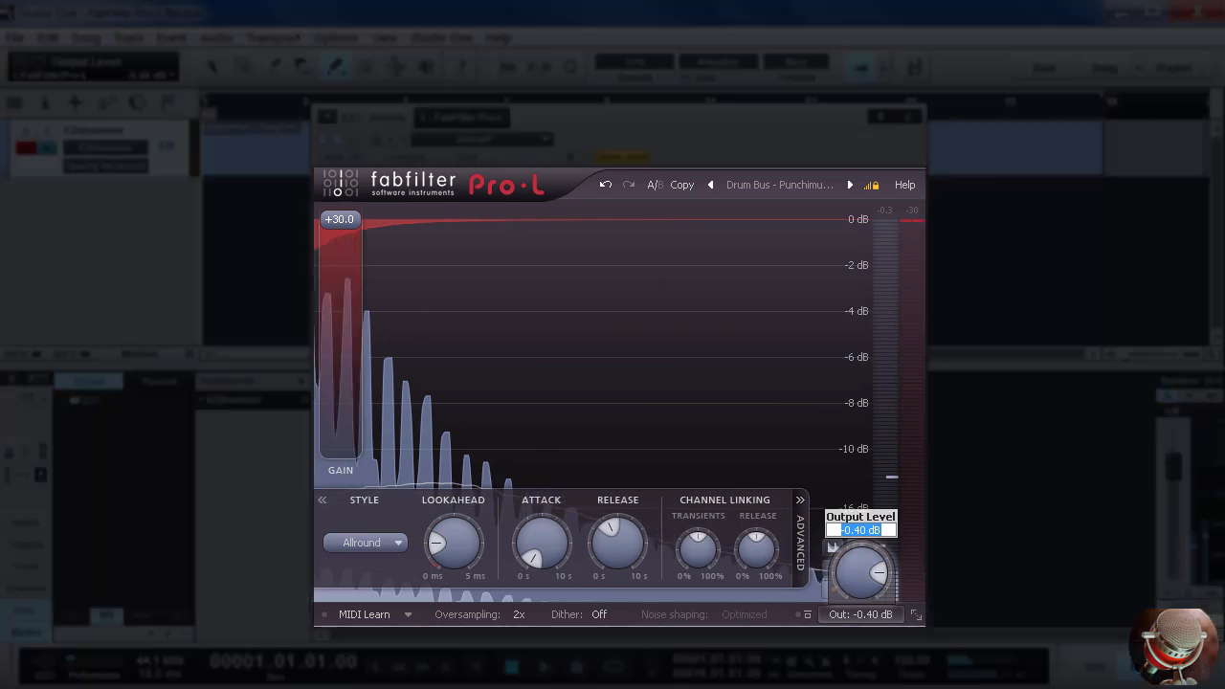
type("-")
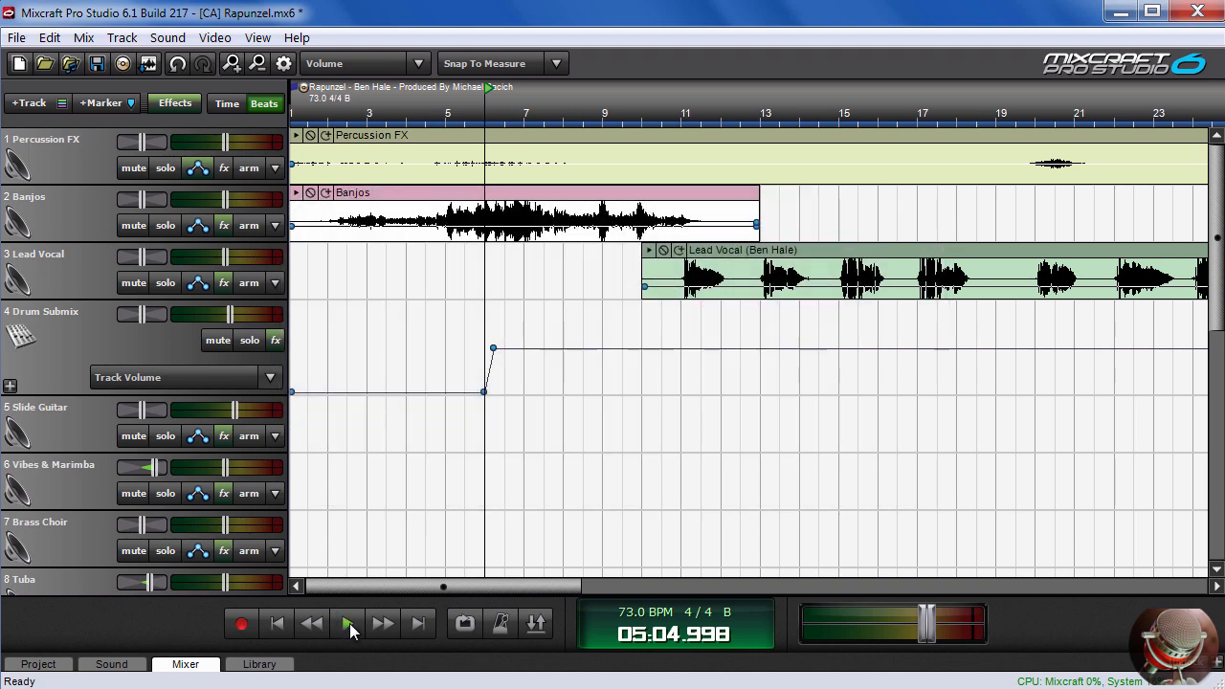
Step: Switch to the Rapunzel project in Mixcraft, play it from measure 6 and look over the whole arrangement
left_click(349, 624)
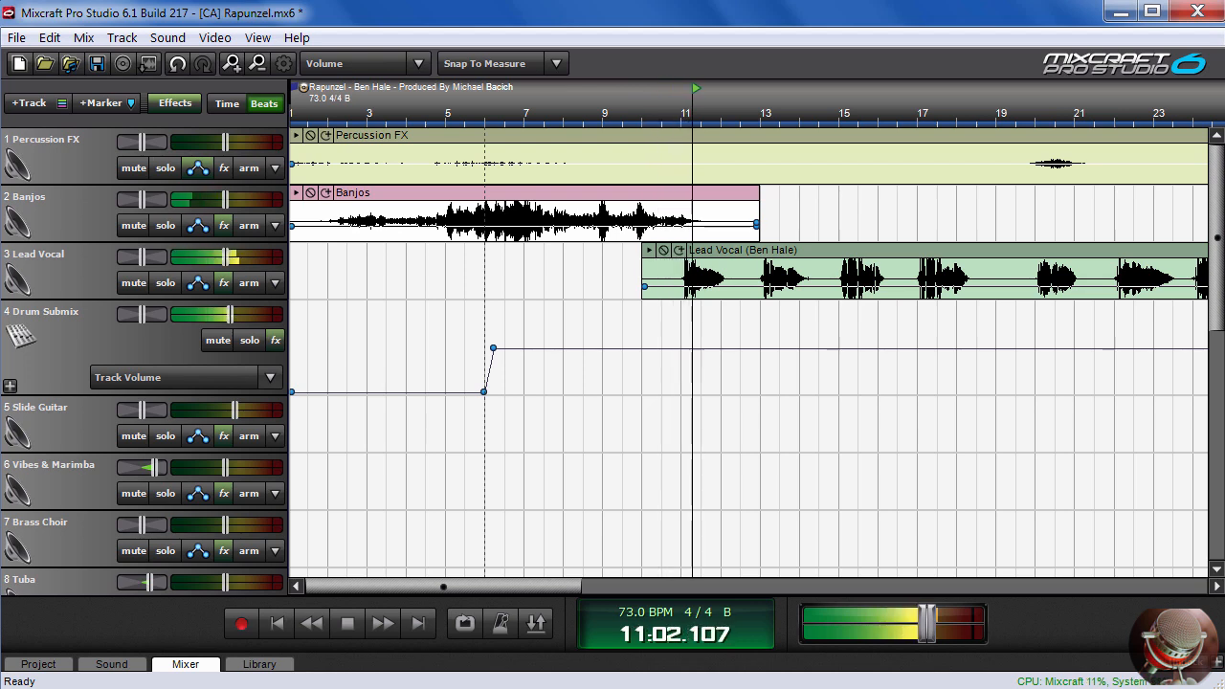
scroll(746, 352, "down", 5)
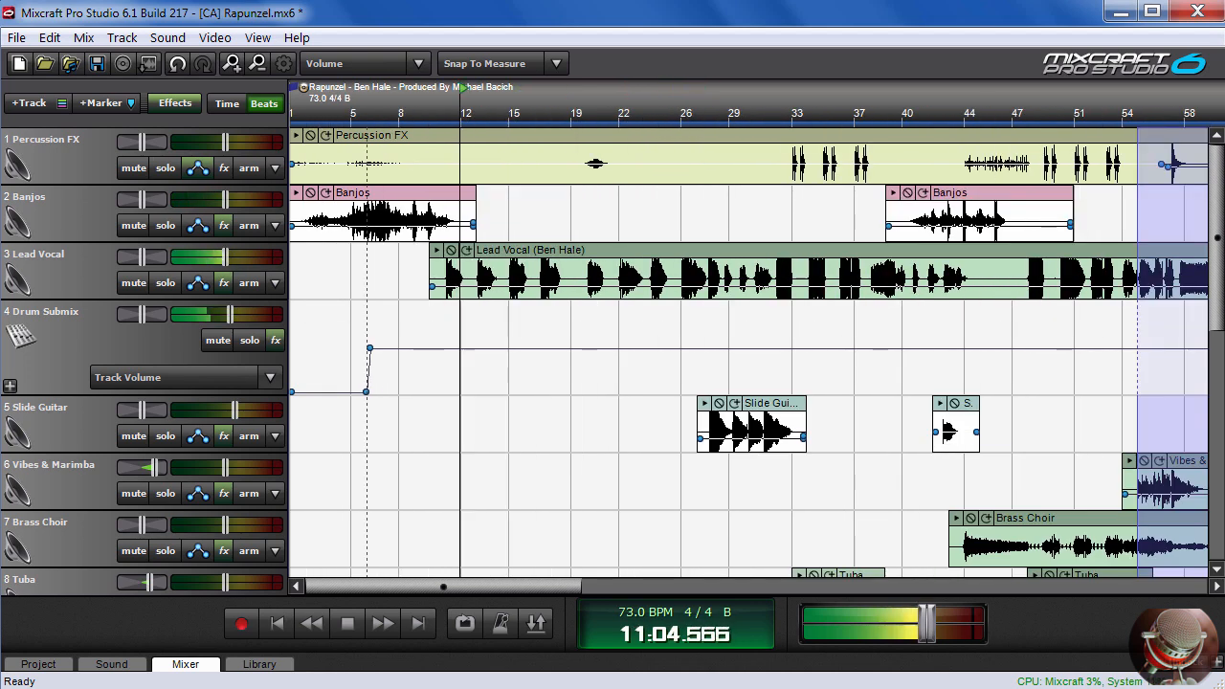
scroll(746, 353, "up", 1)
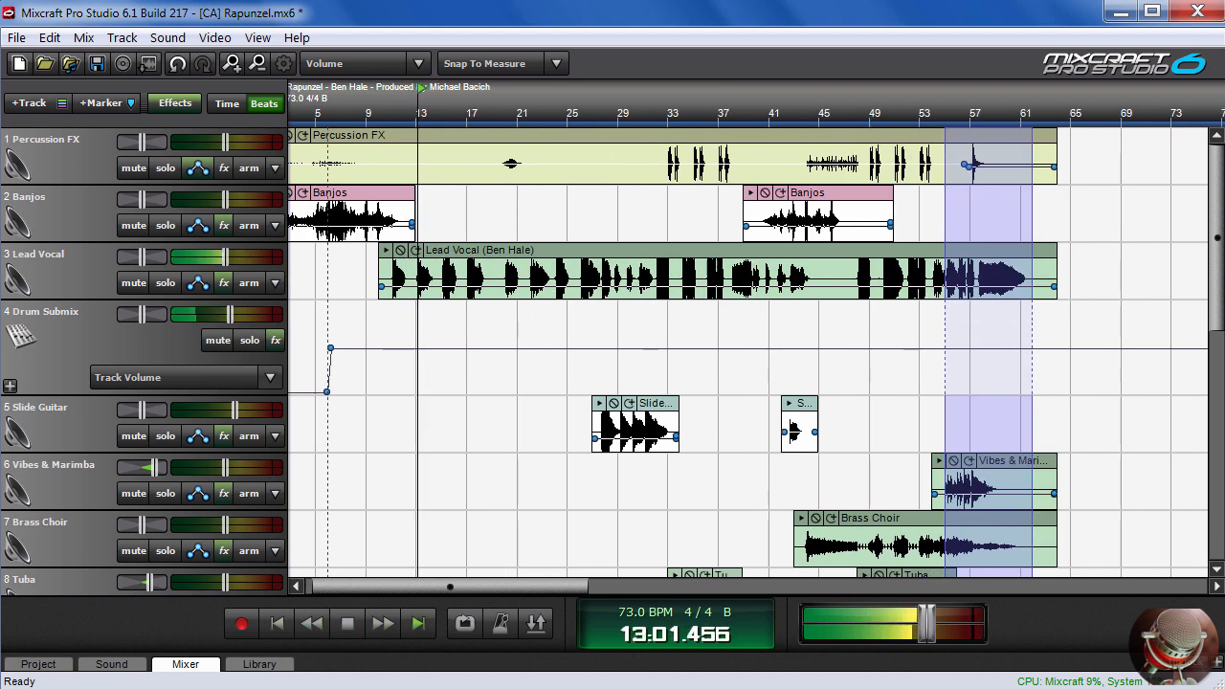
Step: Examine the mixer's channel strips from the first track to the background vocals during playback, then return to the arrangement
left_click(186, 664)
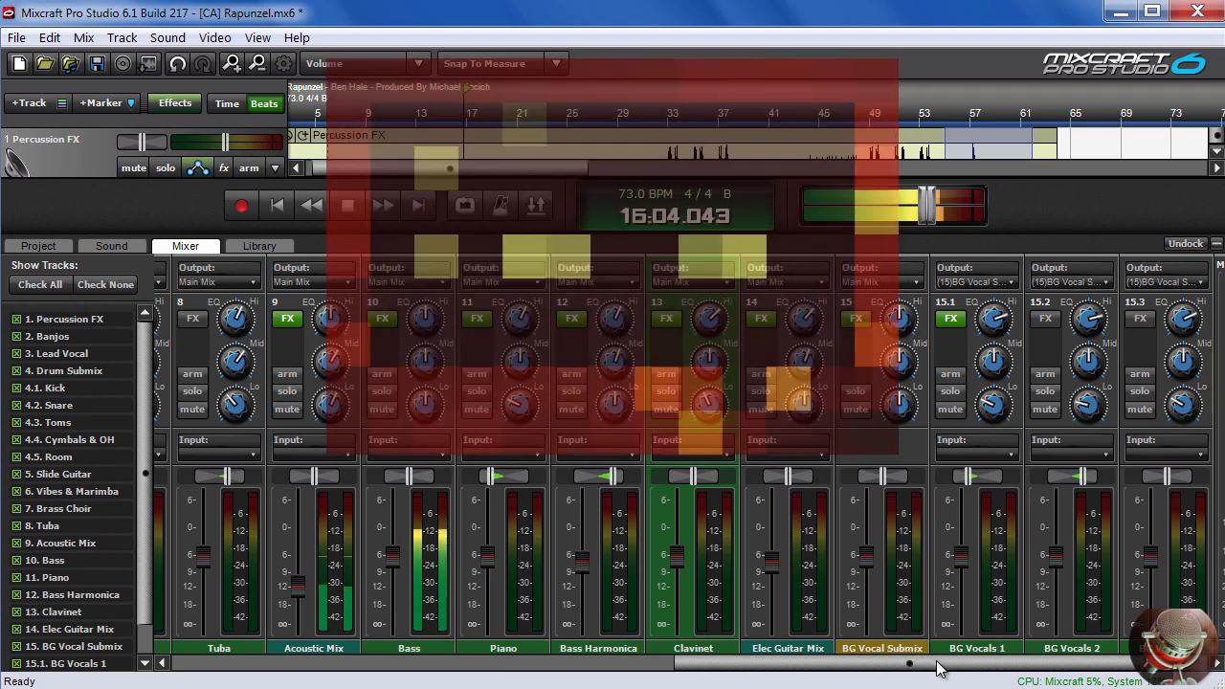
left_click_drag(909, 663, 407, 663)
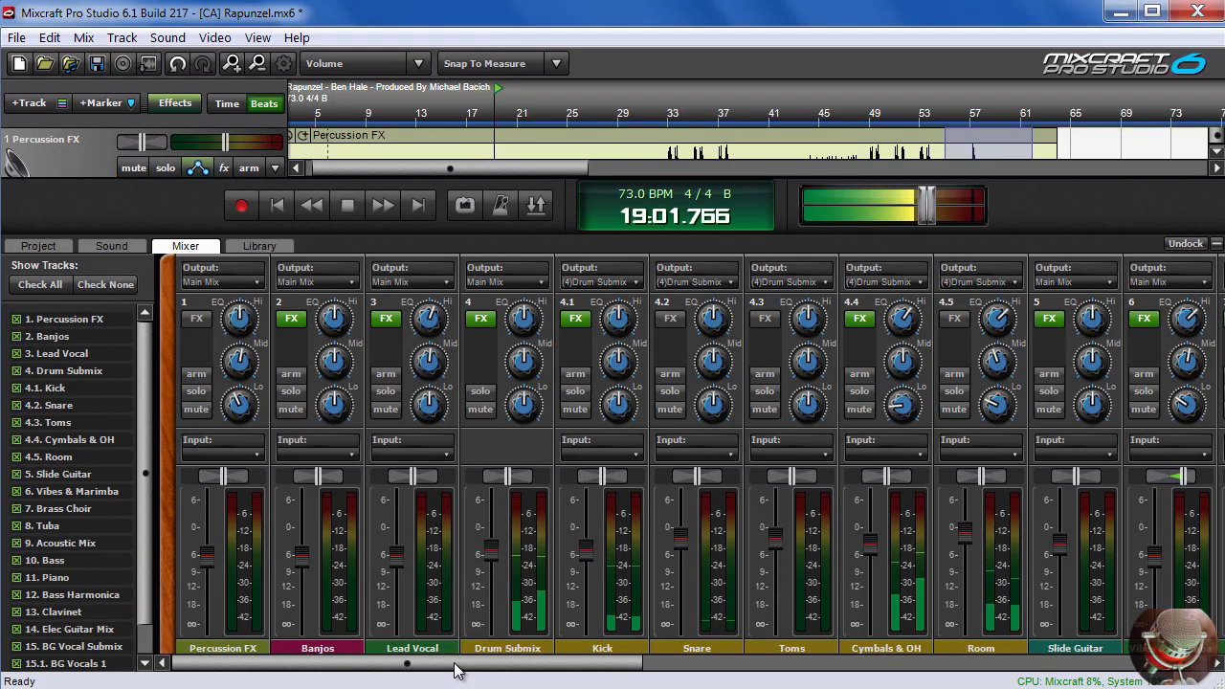
left_click_drag(455, 667, 542, 667)
left_click_drag(541, 667, 674, 660)
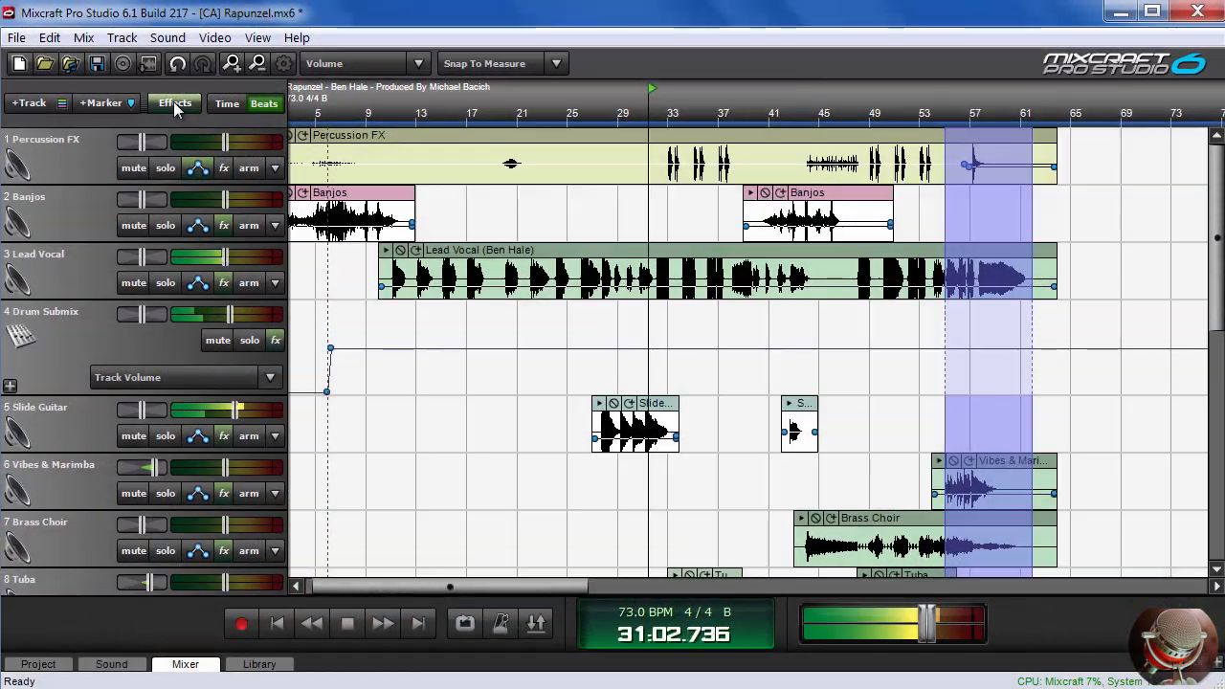
Step: Add T-RackS CS Metering below FabFilter Pro-L in the global effects chain, open its meter window and close the effects list
left_click(175, 103)
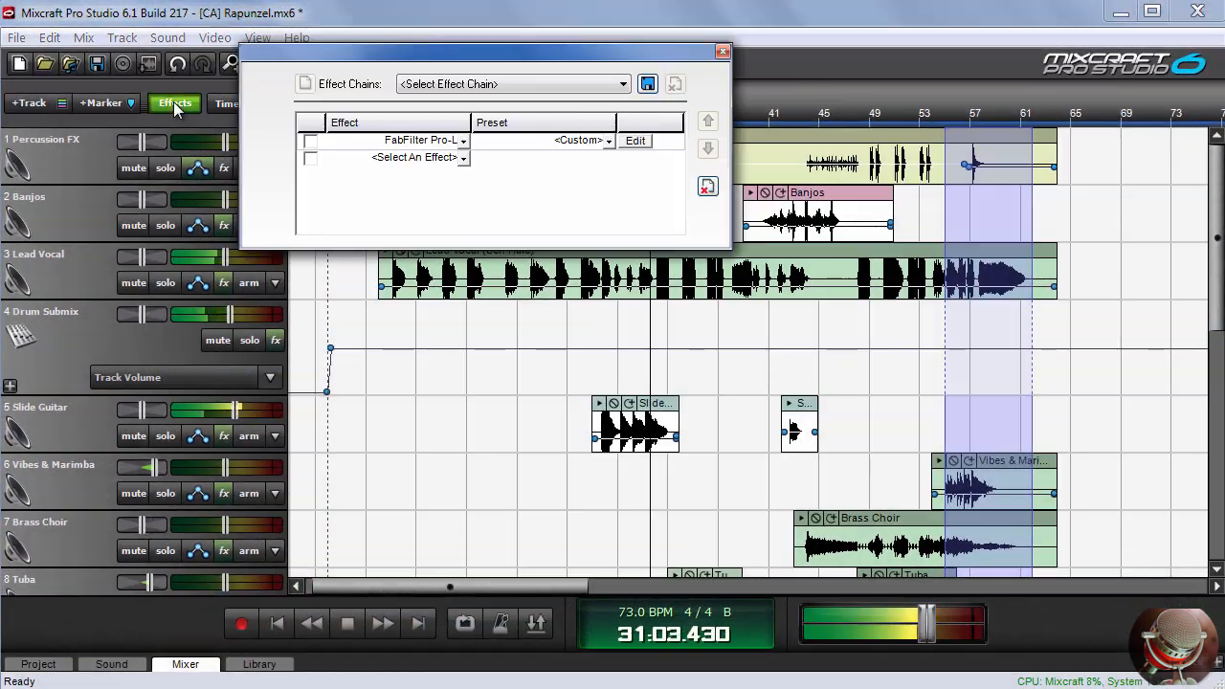
left_click(465, 162)
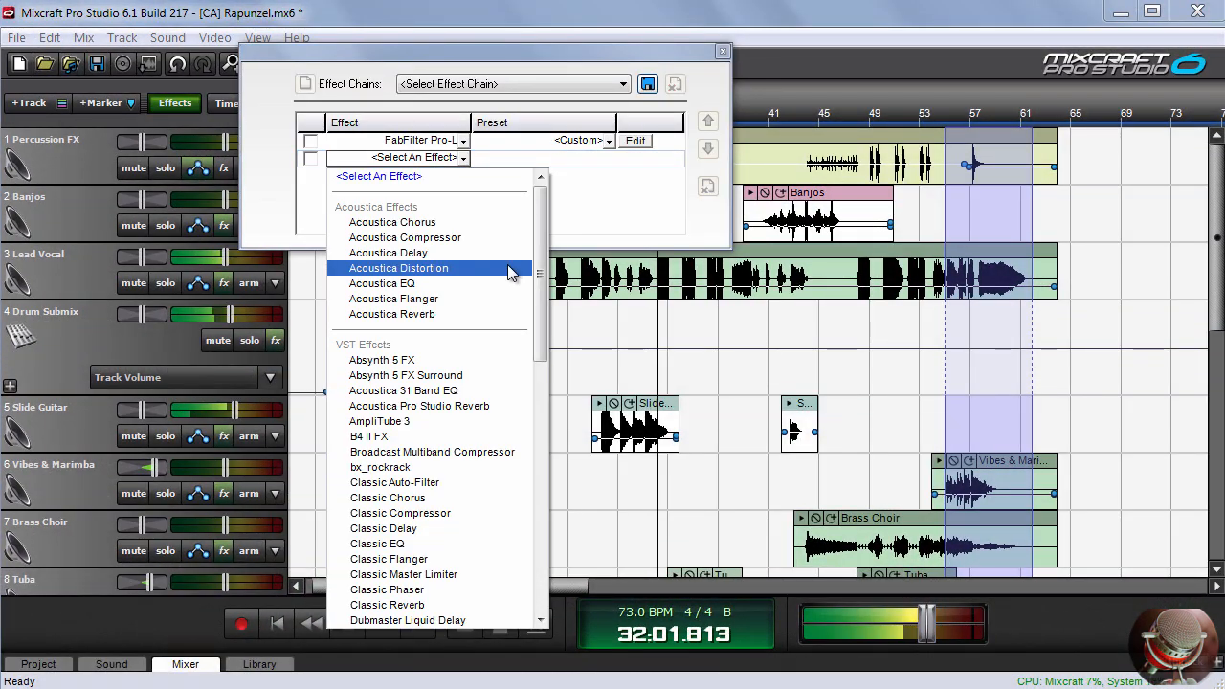
left_click_drag(544, 266, 550, 486)
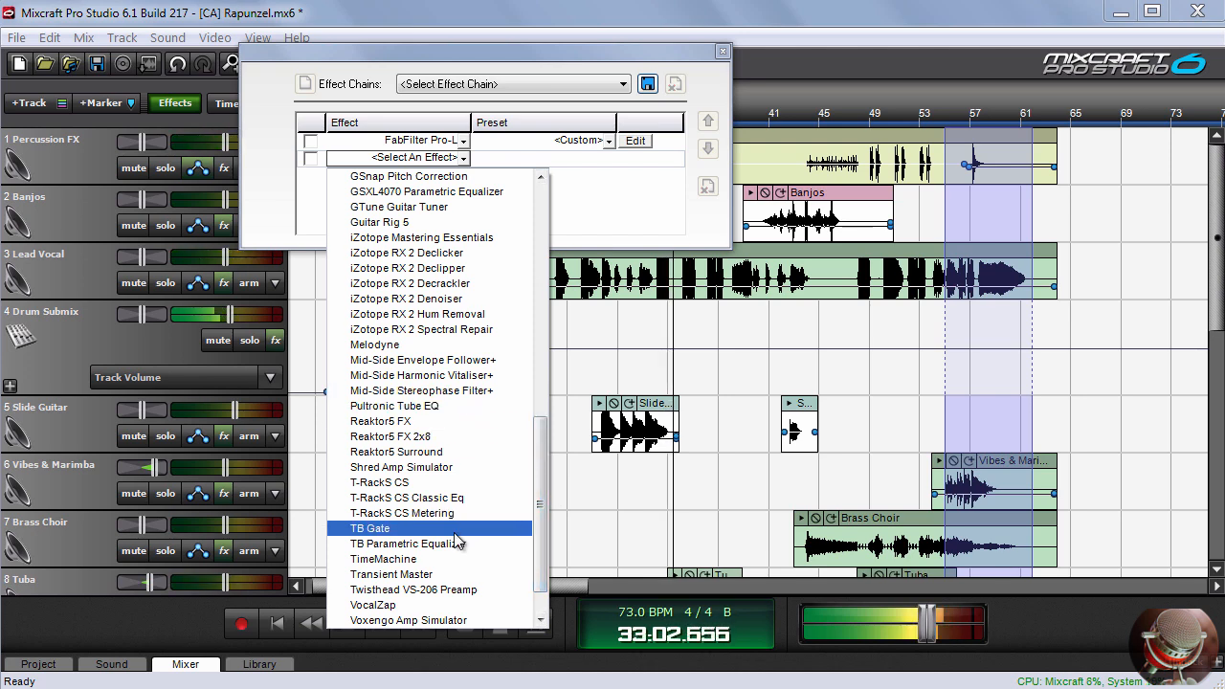
left_click(421, 513)
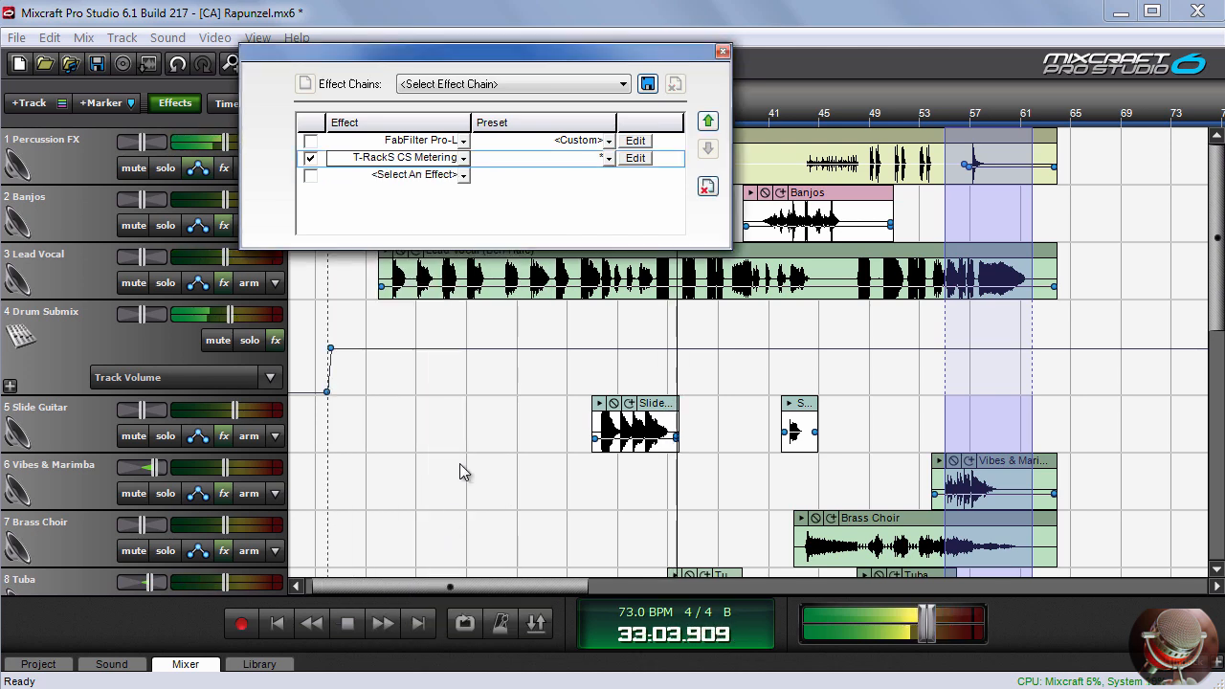
left_click(633, 160)
left_click(723, 51)
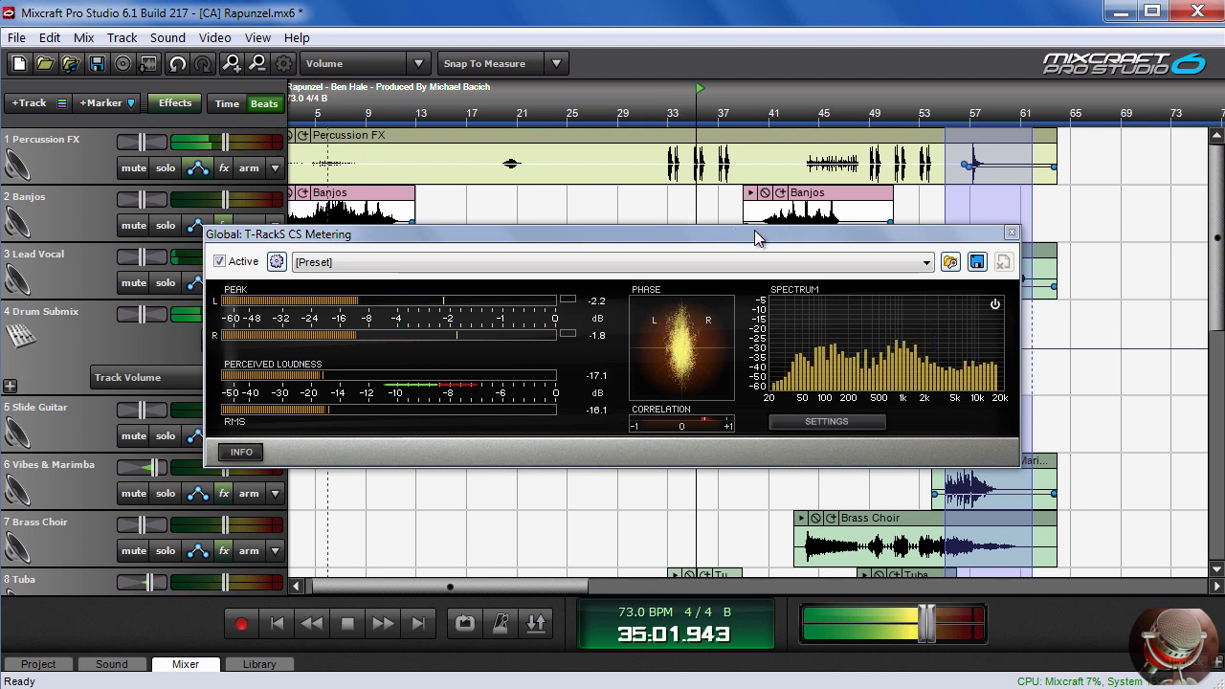
Step: Set the meter's loudness suggestion to Blues and move the metering window down to uncover the first tracks
left_click(851, 423)
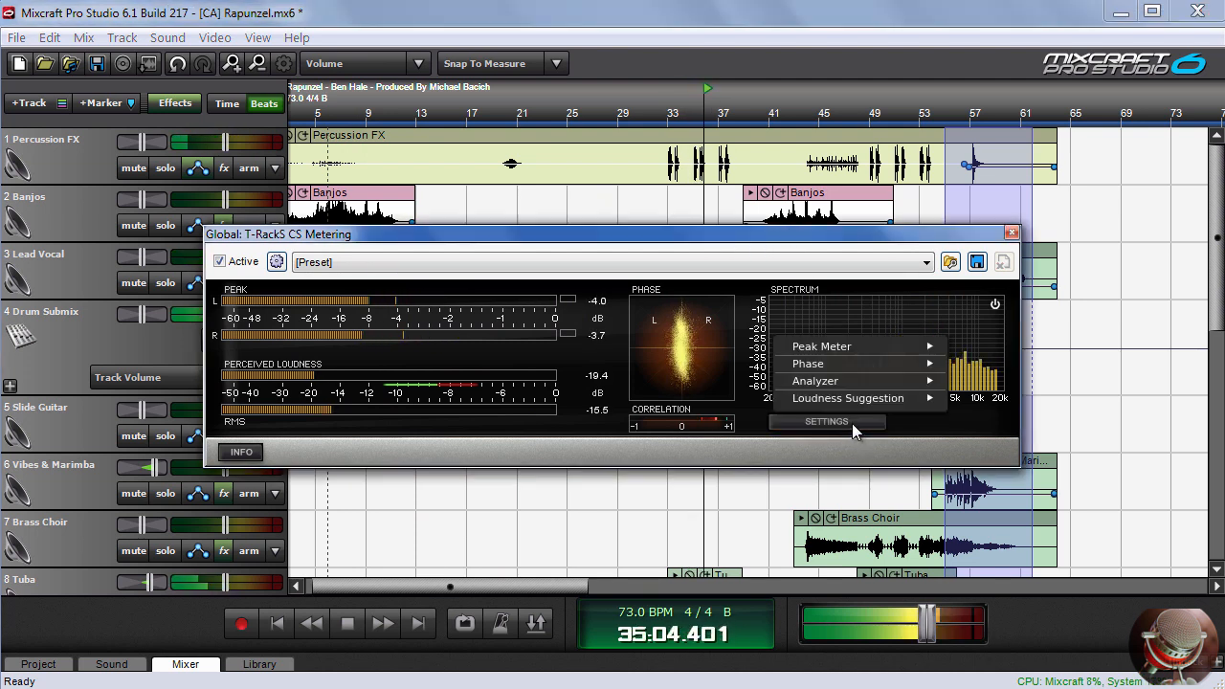
mouse_move(865, 404)
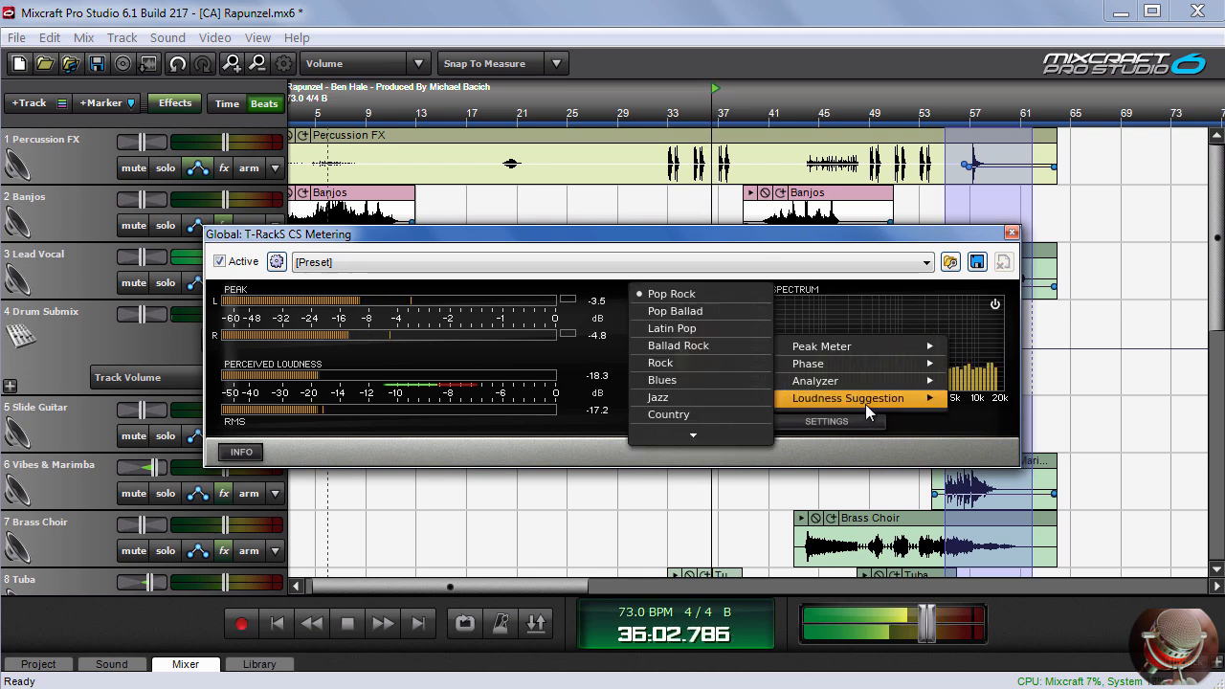
left_click(680, 381)
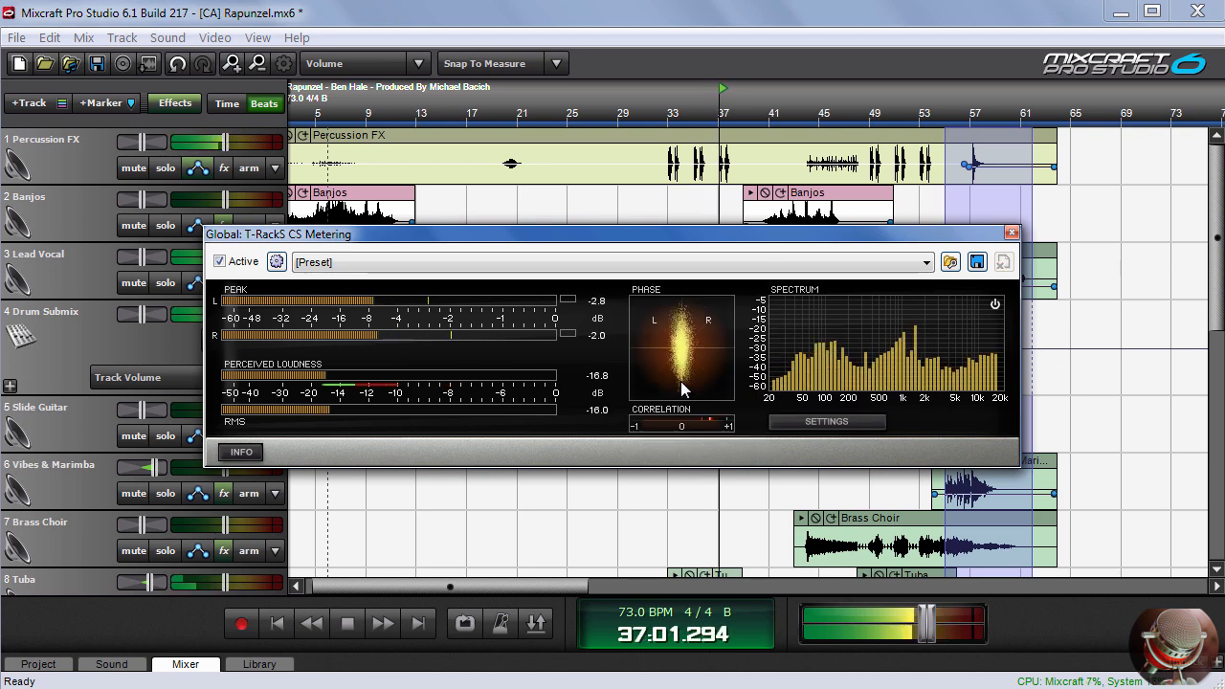
left_click_drag(670, 244, 845, 361)
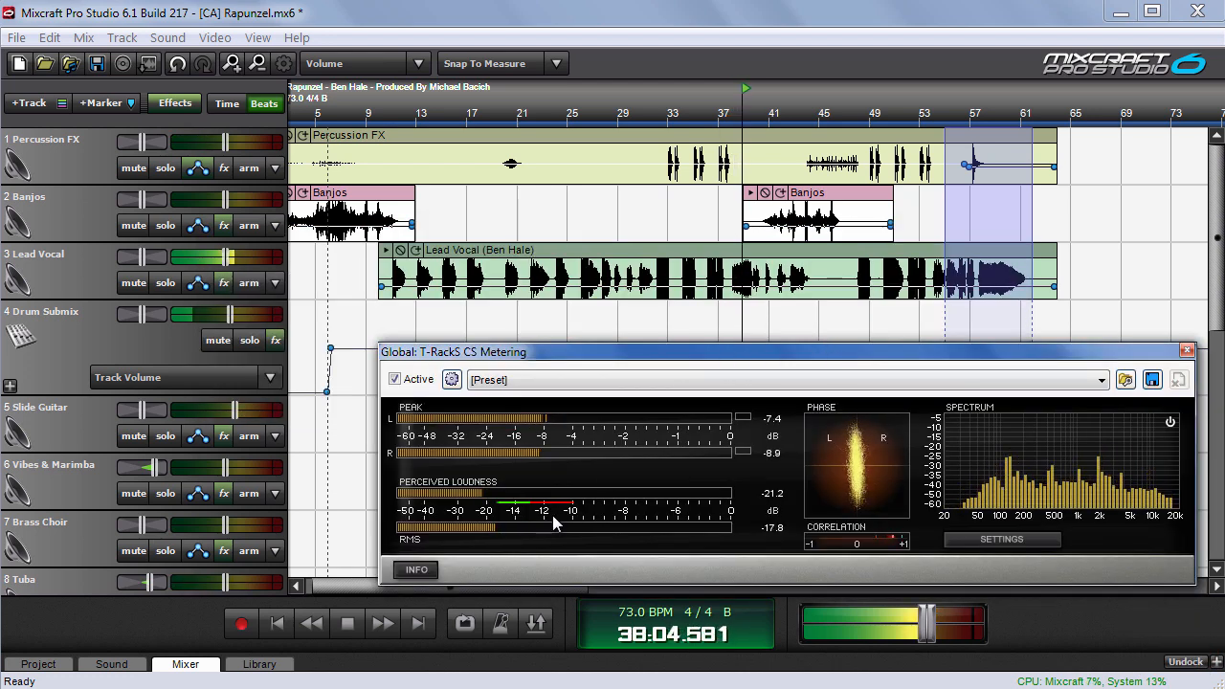
Step: Move the playhead to measure 32 and play a short passage to check the loudness meters without the limiter
left_click(347, 624)
left_click(659, 93)
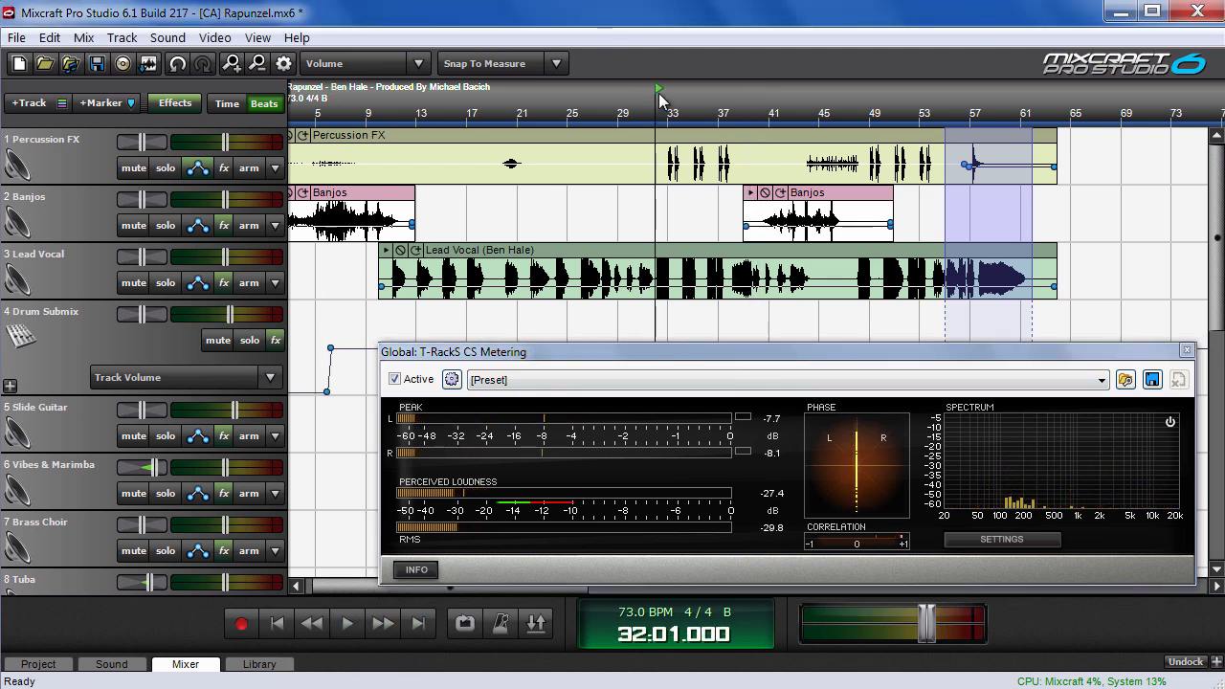
key("space")
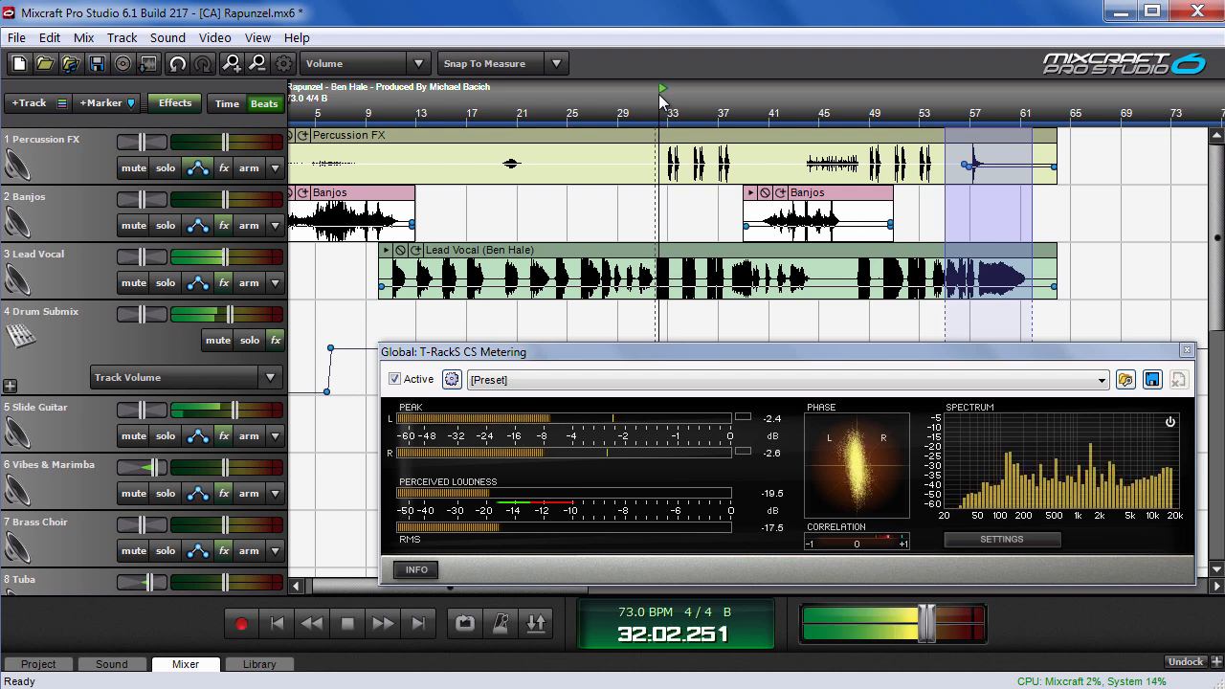
left_click(350, 626)
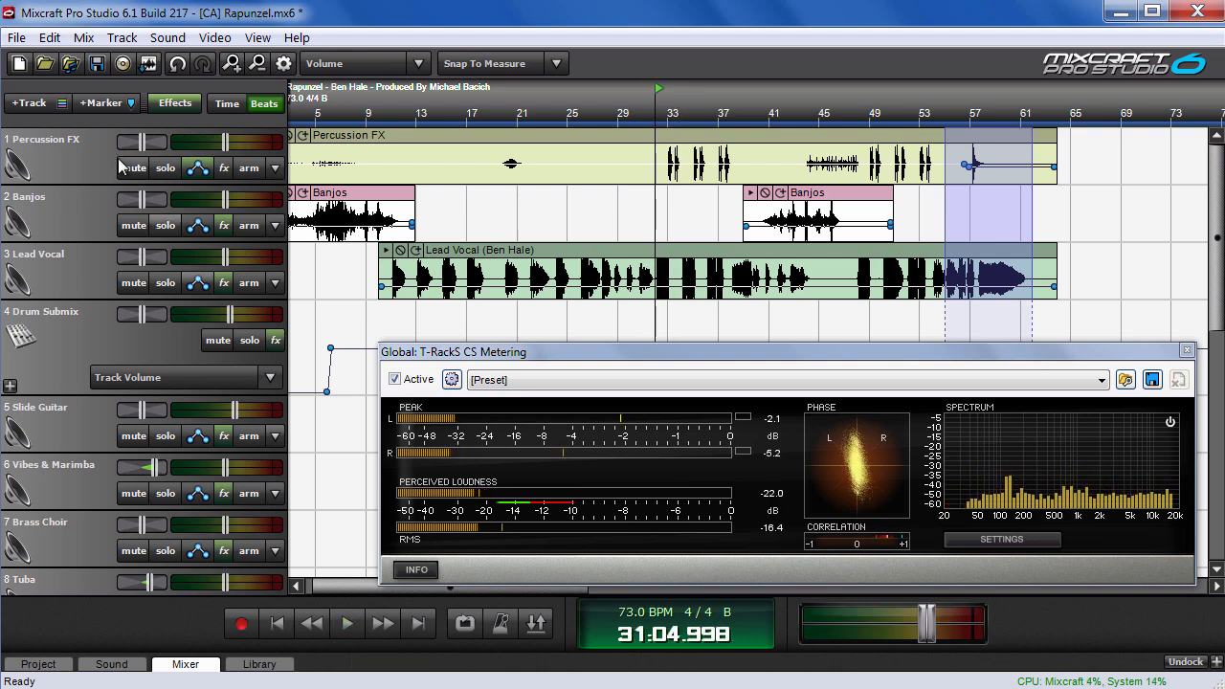
Step: Open FabFilter Pro-L from the global effects chain, activate it and play the song through it
left_click(174, 103)
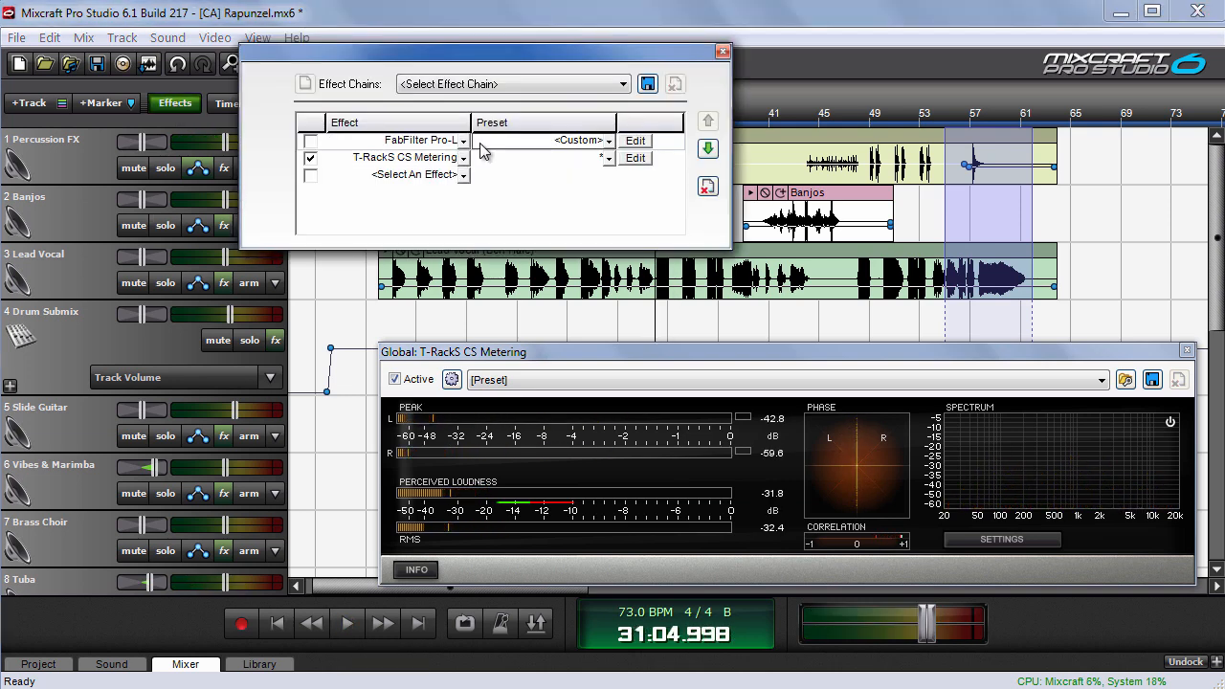
left_click(636, 140)
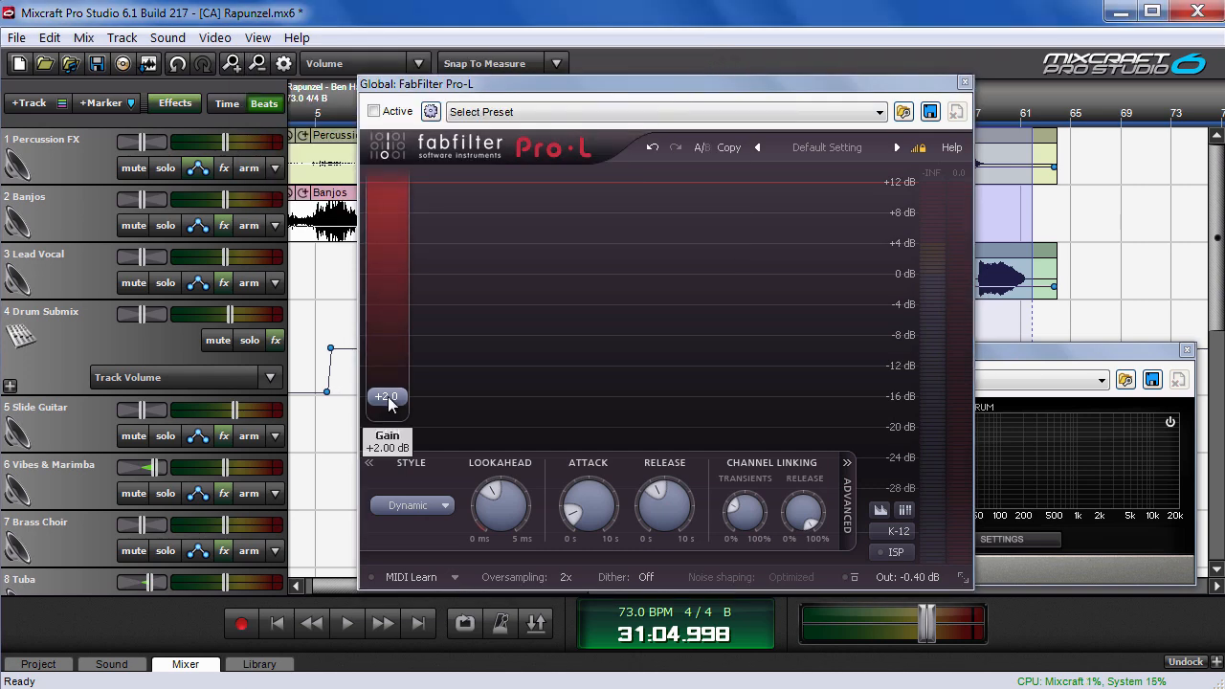
left_click(373, 111)
key("space")
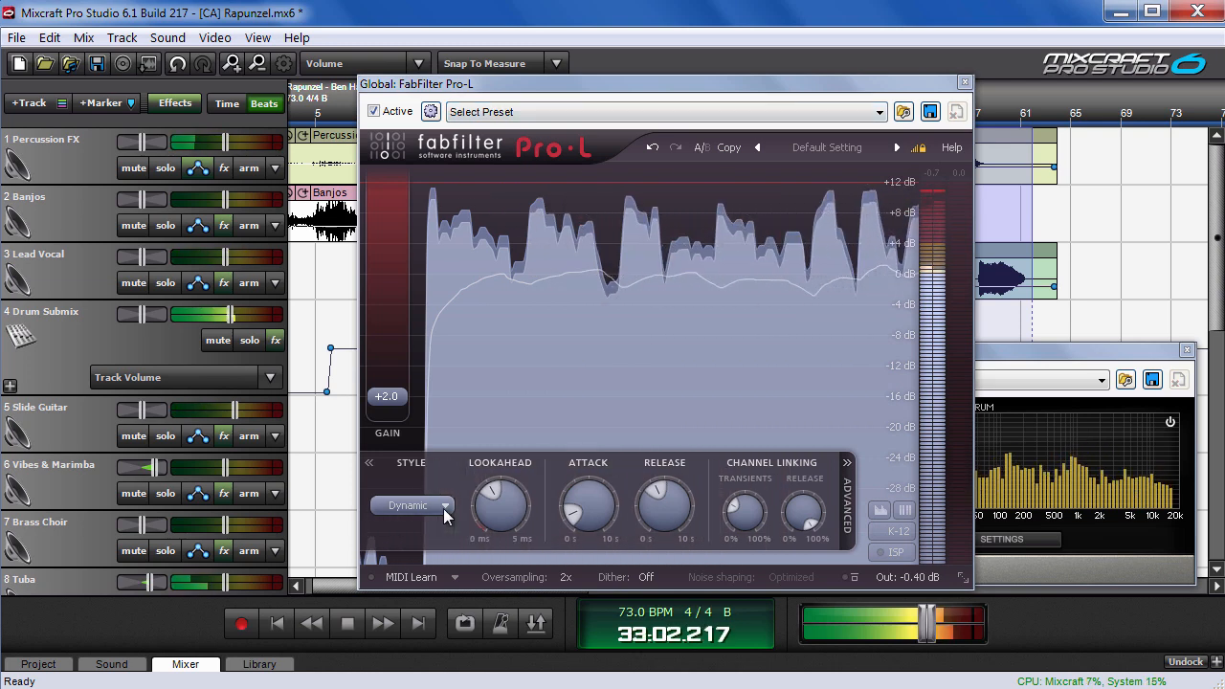
Step: Arrange the Pro-L and T-RackS CS Metering windows side by side so both sets of meters can be watched
left_click(1075, 354)
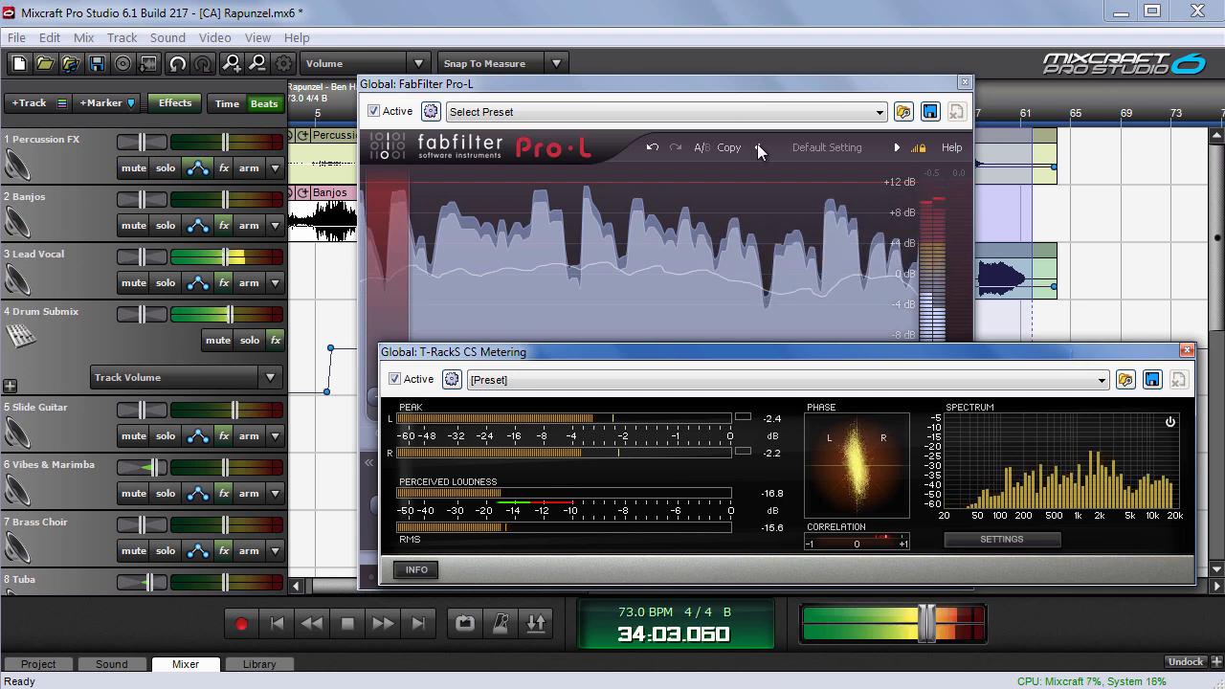
left_click_drag(615, 83, 314, 66)
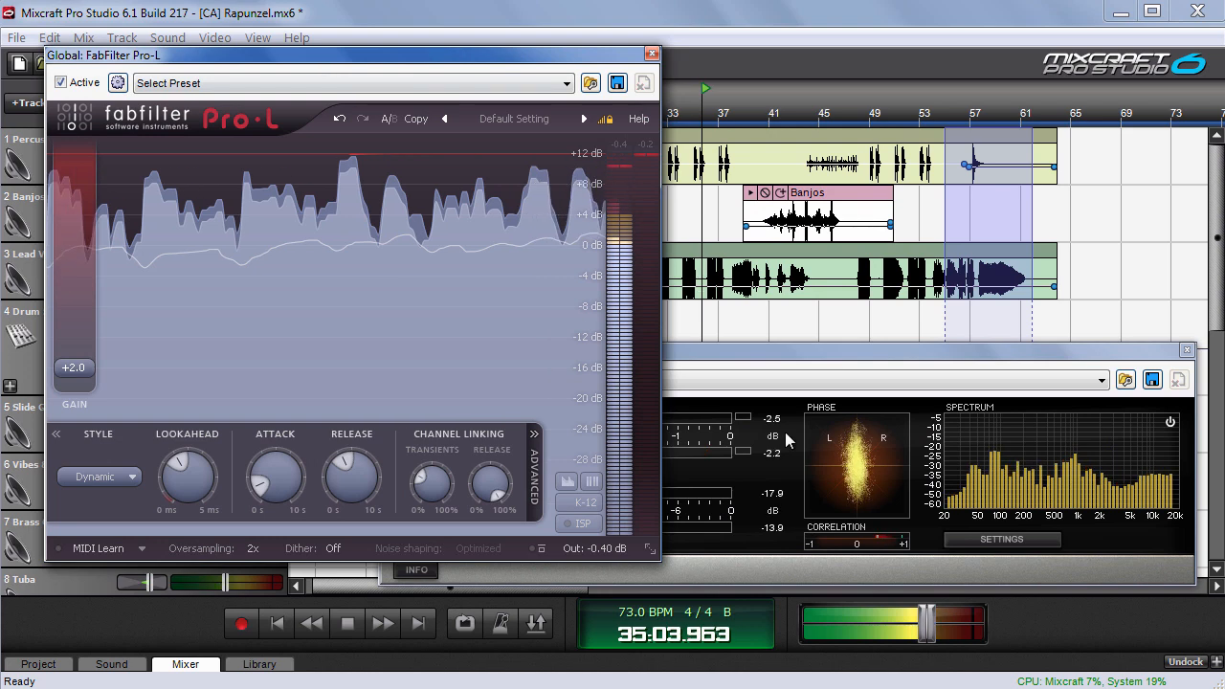
left_click_drag(732, 350, 1048, 354)
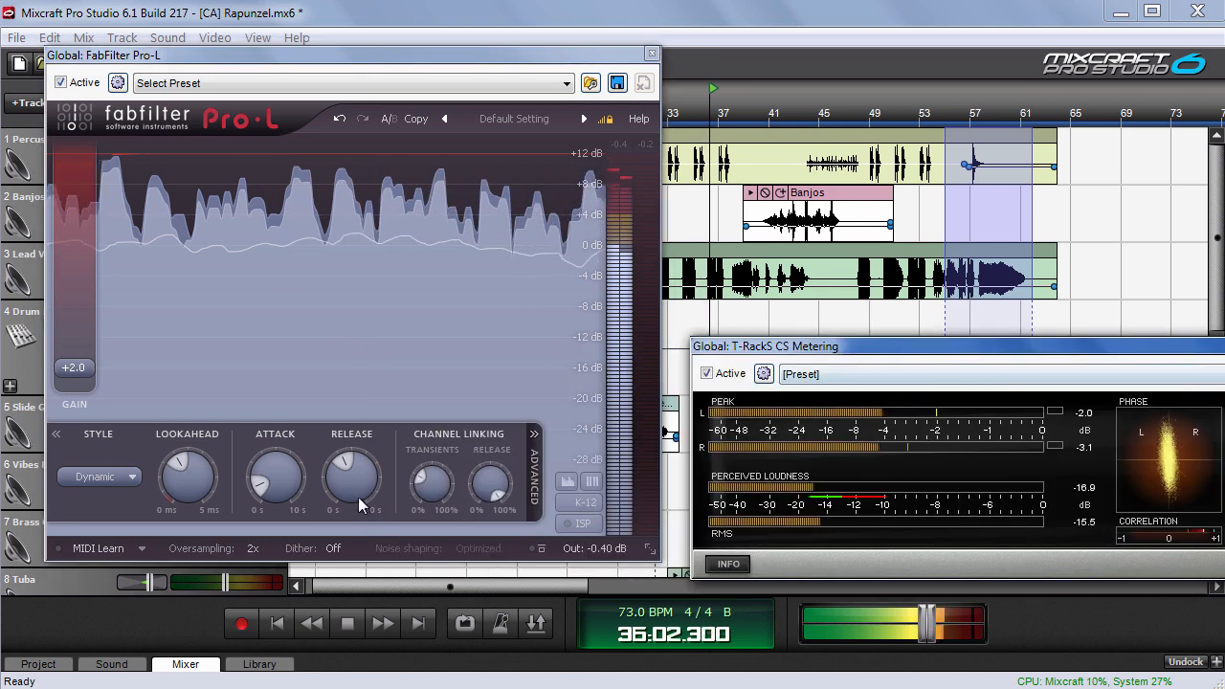
Step: Raise the Pro-L gain during playback, first to +4.0 dB and finally to +5.3 dB, and restart the song
left_click(80, 367)
left_click_drag(80, 372, 80, 352)
left_click(902, 346)
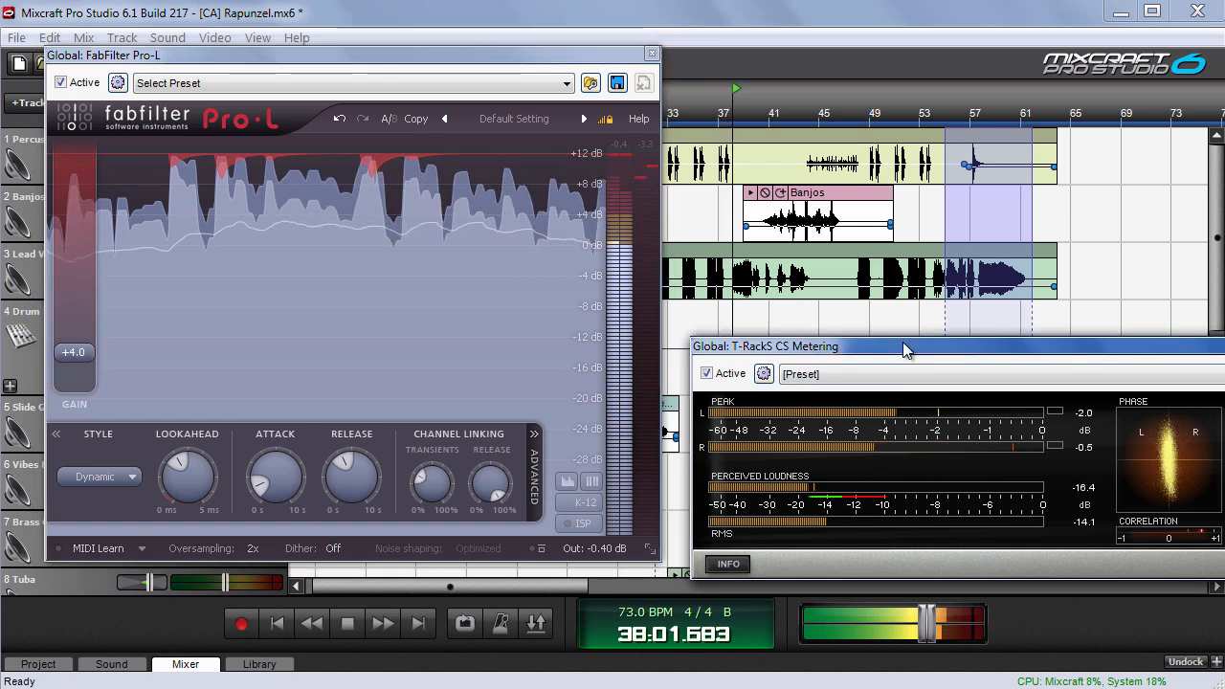
left_click(65, 356)
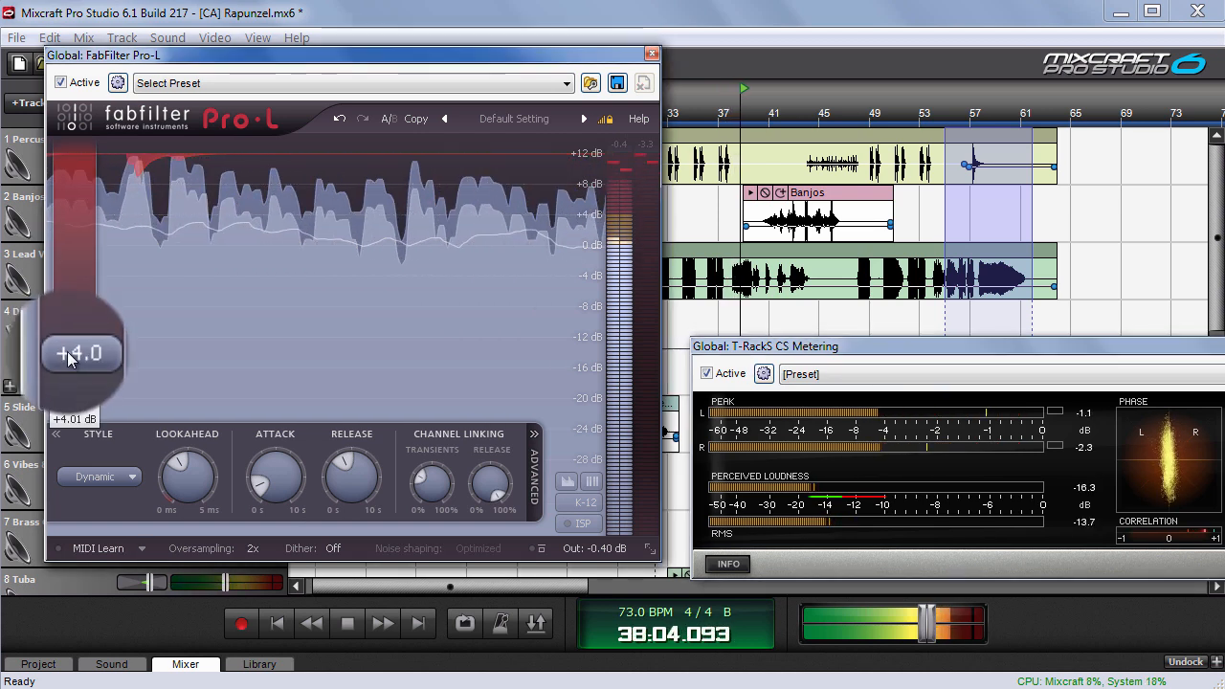
left_click_drag(65, 356, 66, 342)
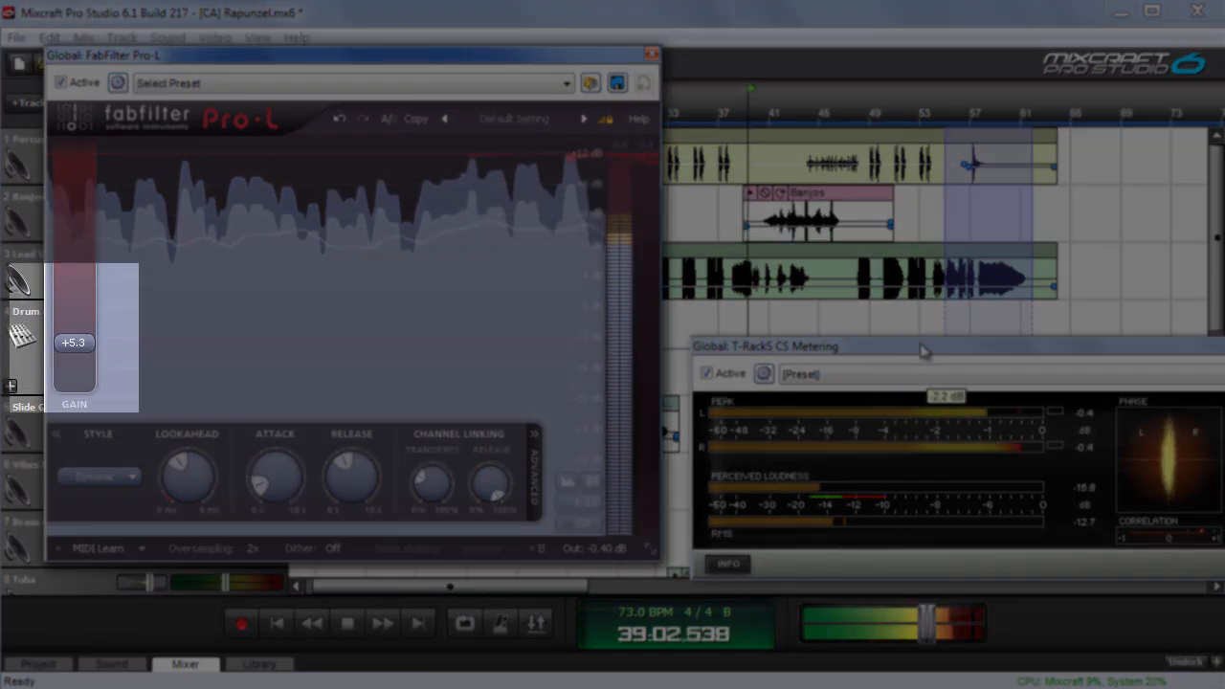
left_click(924, 353)
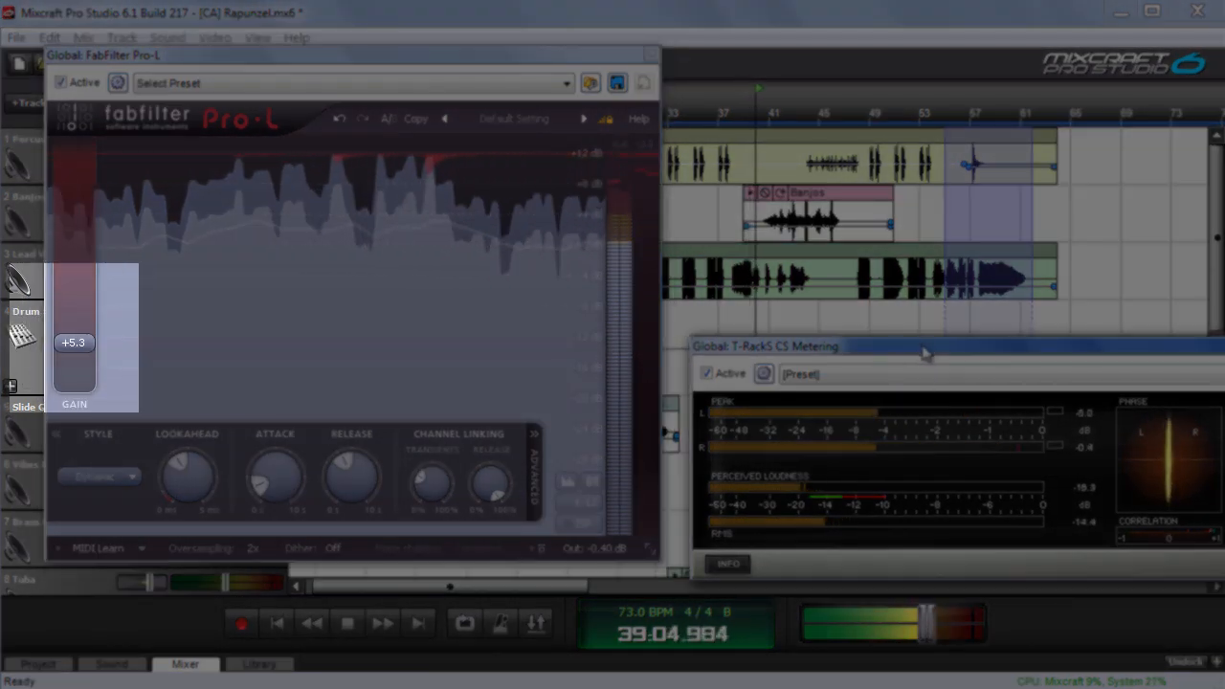
key("space")
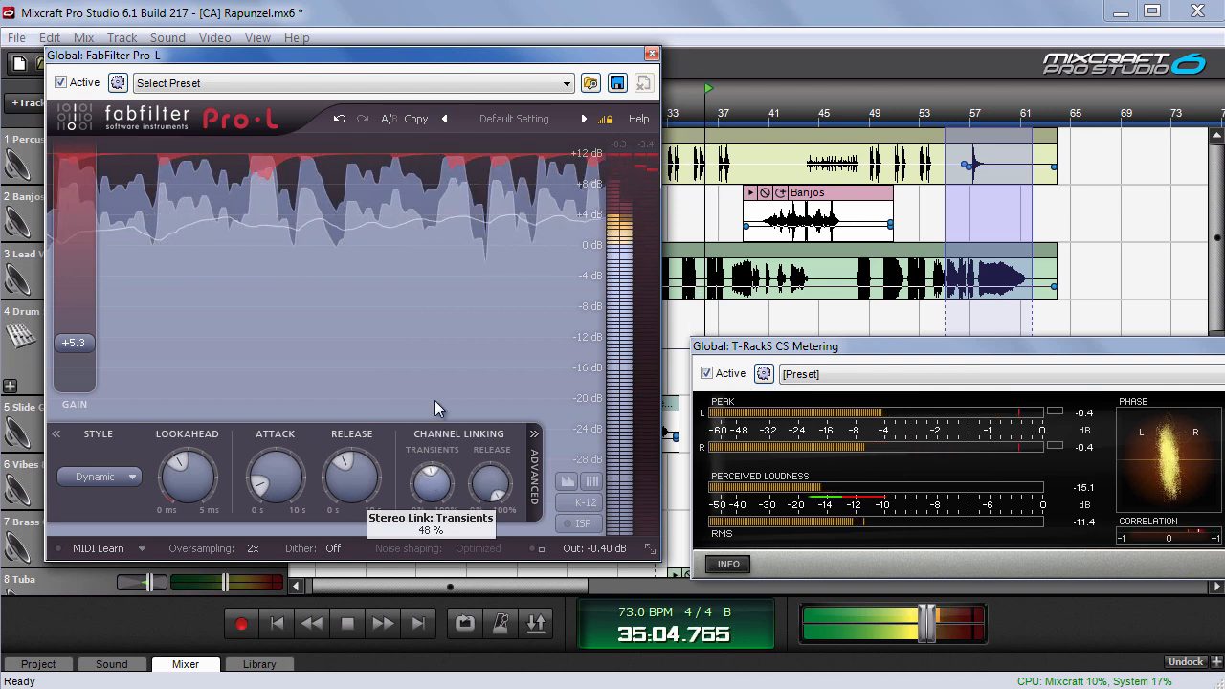
Step: Lower the transients channel linking to 4% and play the song to check its effect on the meters
left_click(947, 345)
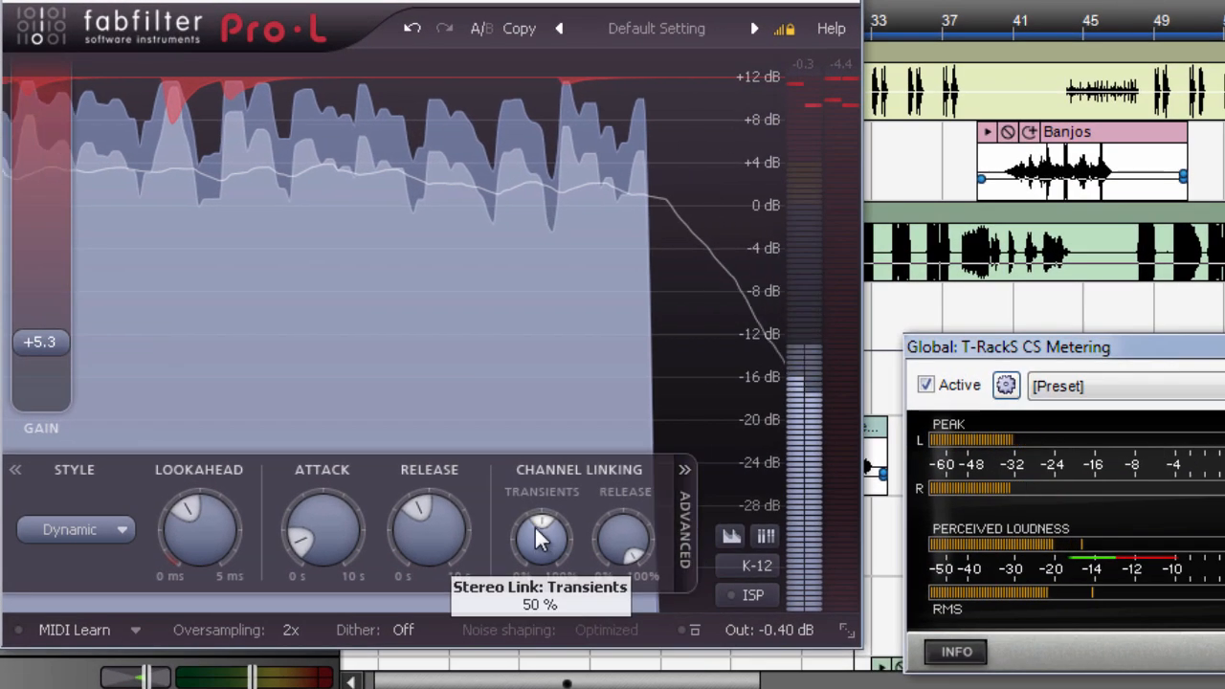
left_click_drag(524, 525, 507, 612)
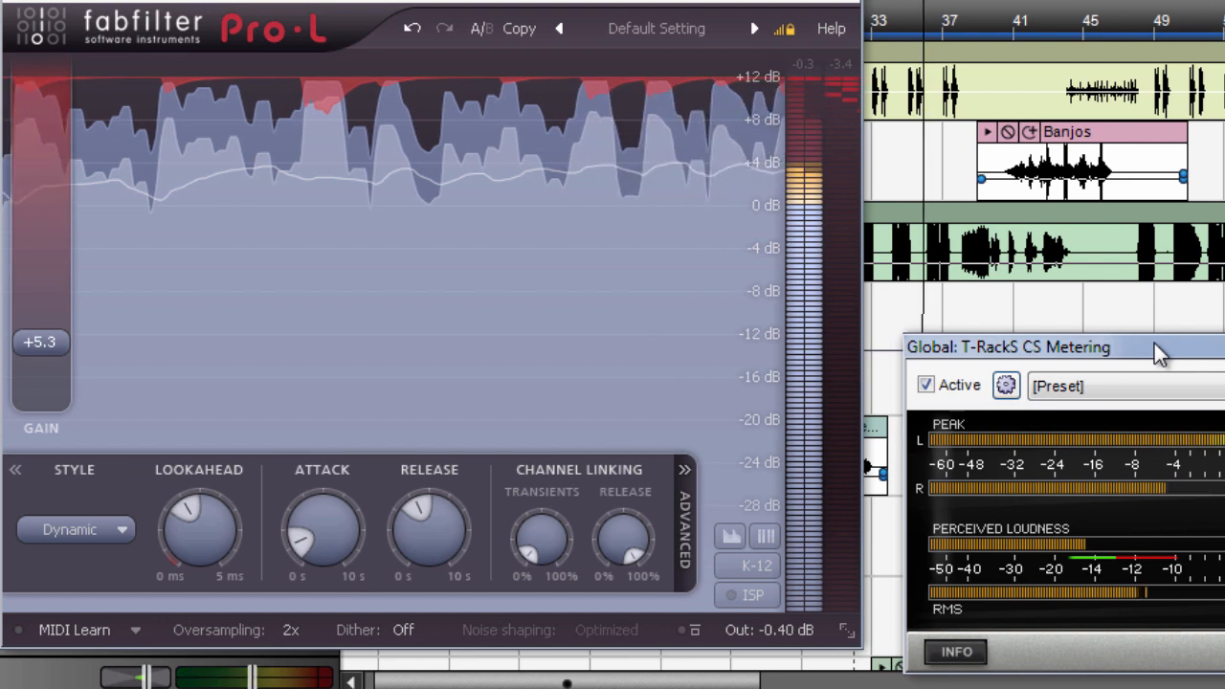
key("space")
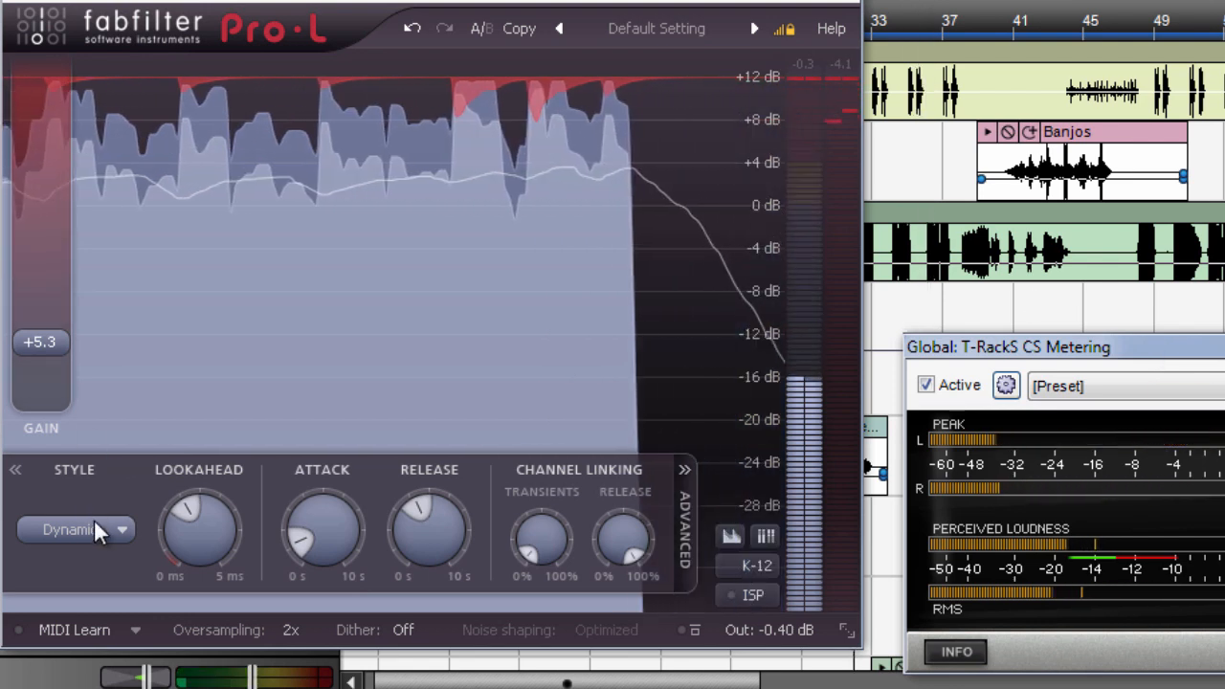
Step: Audition the Transparent limiting style and switch to Dynamic while the song plays
left_click(104, 531)
left_click(116, 564)
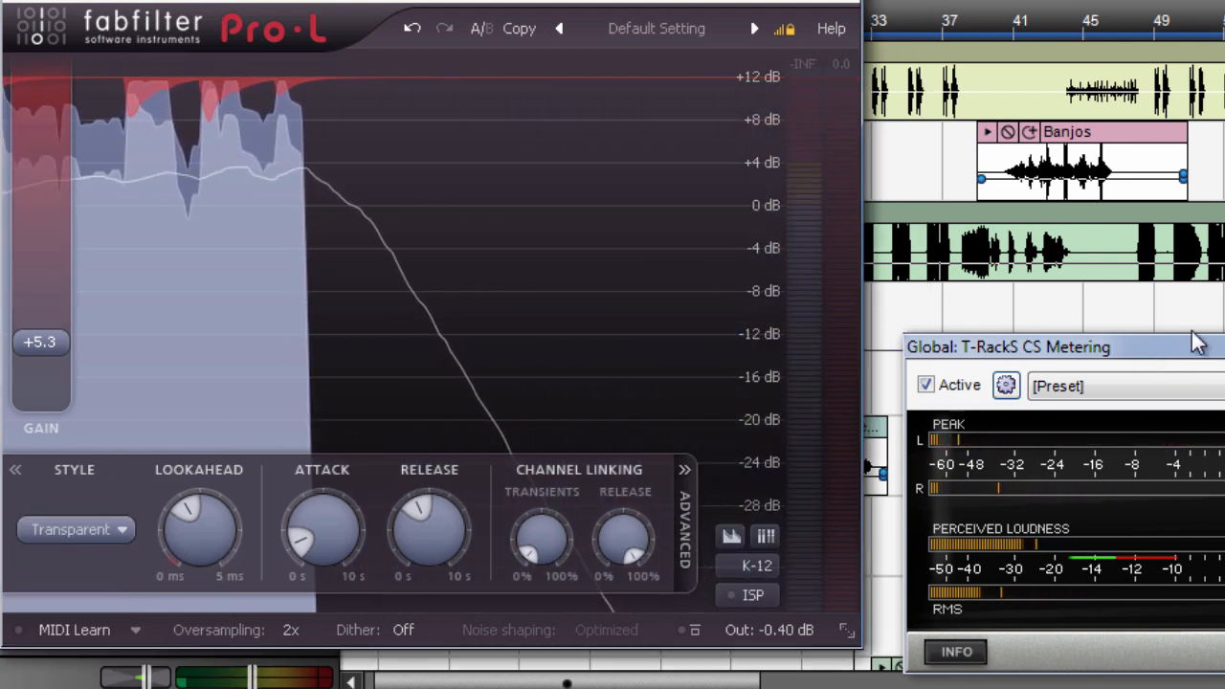
key("space")
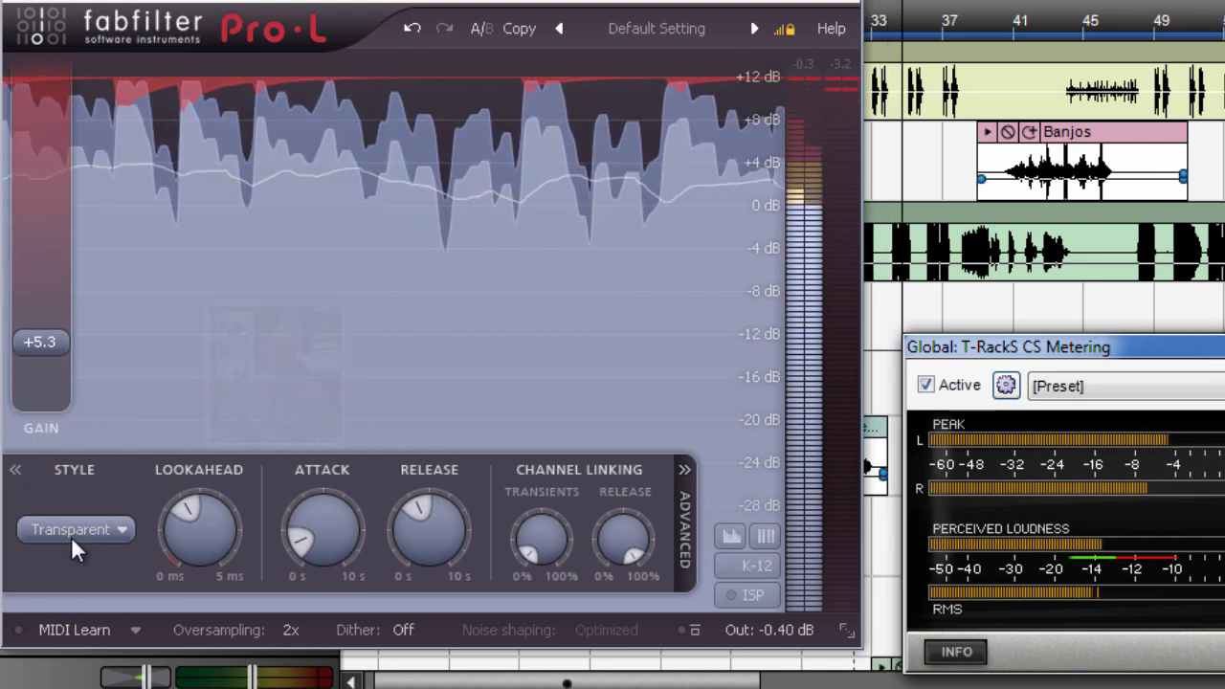
left_click(93, 529)
left_click(95, 624)
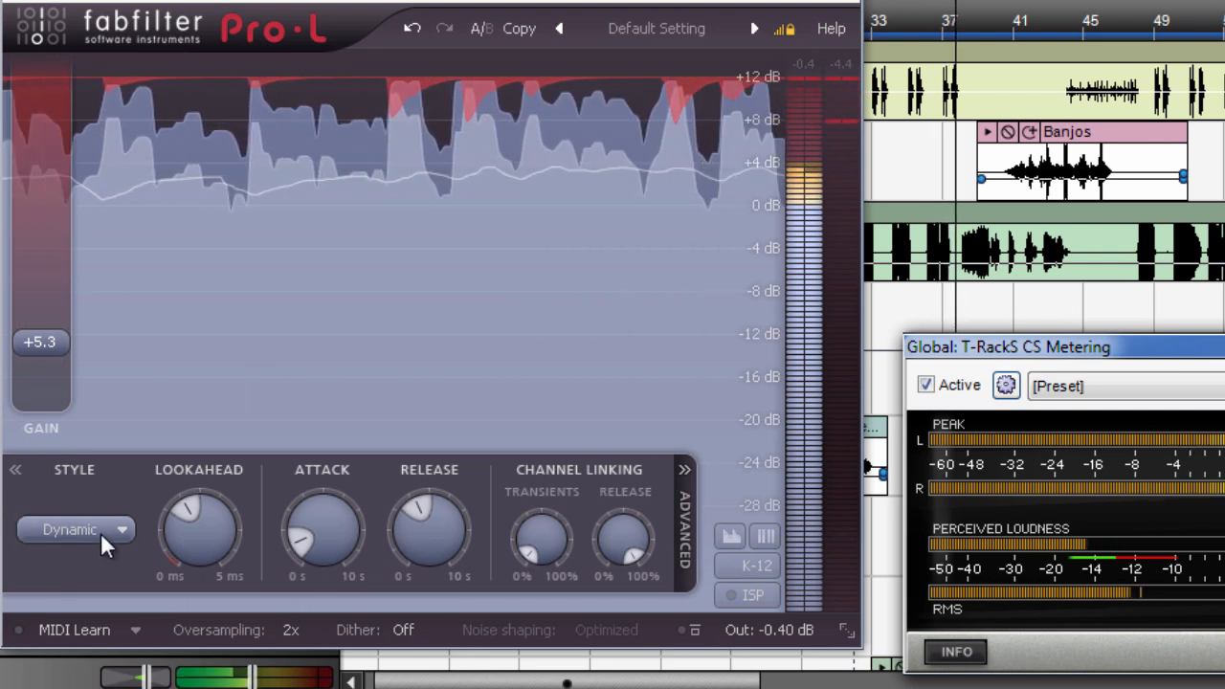
mouse_move(101, 532)
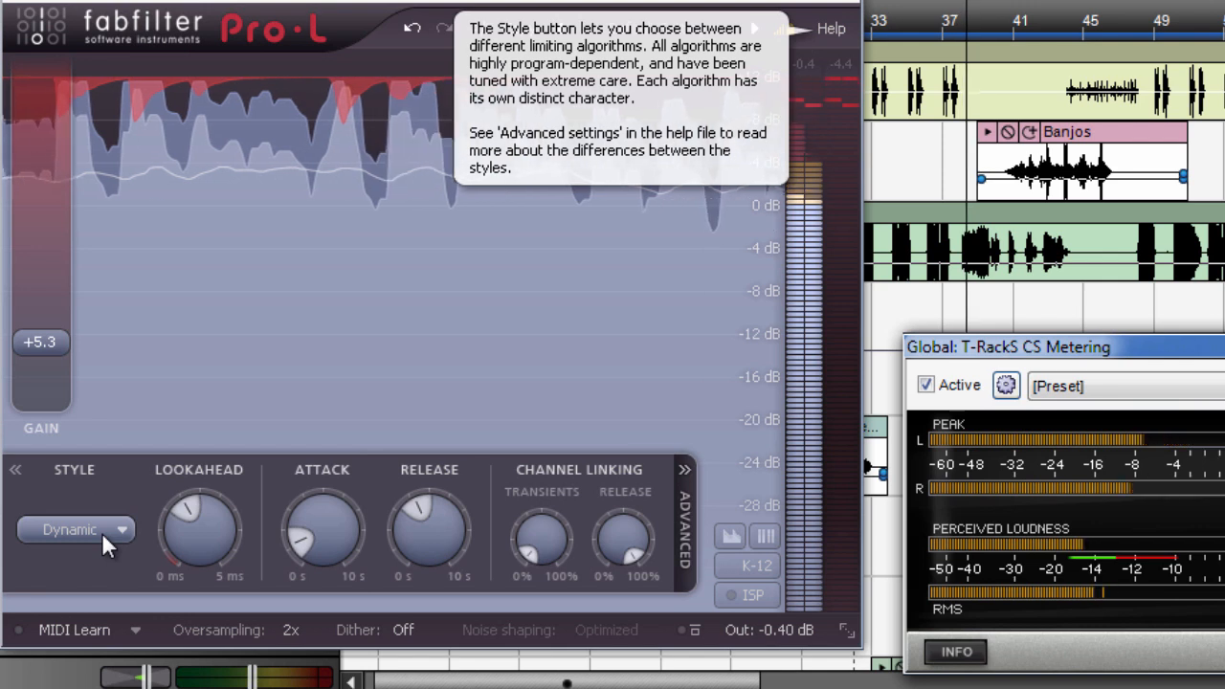
Step: Stop playback, change the limiting style to Allround and play the song again
key("space")
left_click(102, 534)
left_click(105, 651)
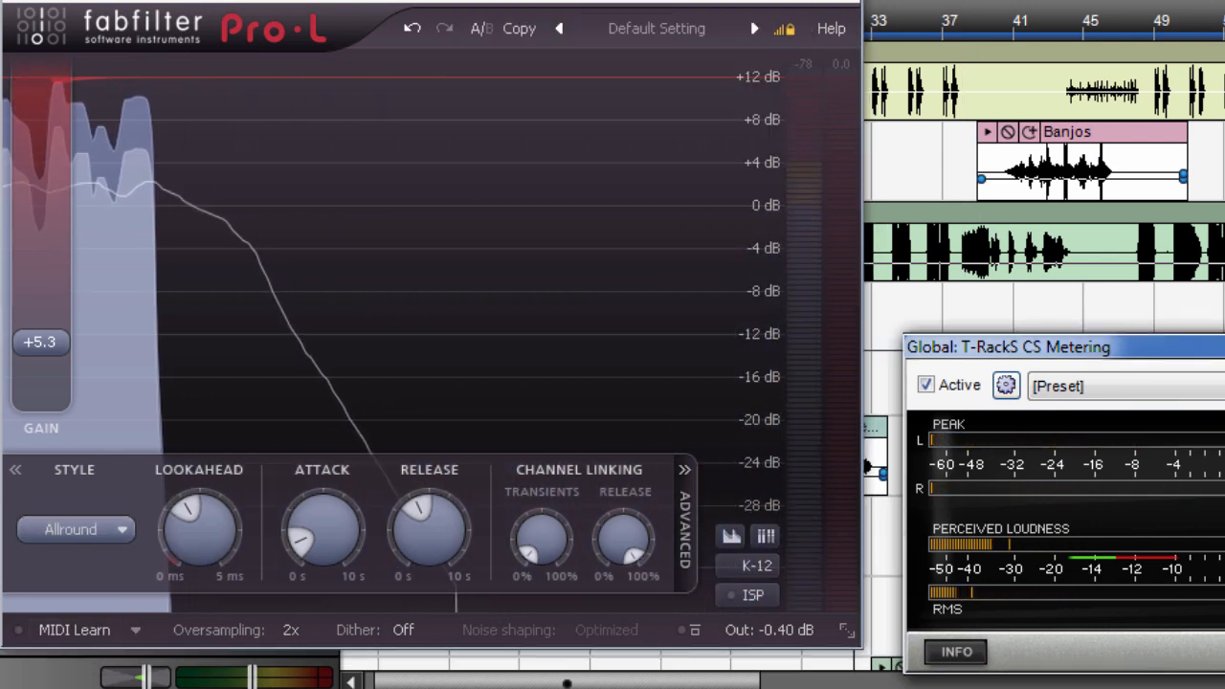
key("space")
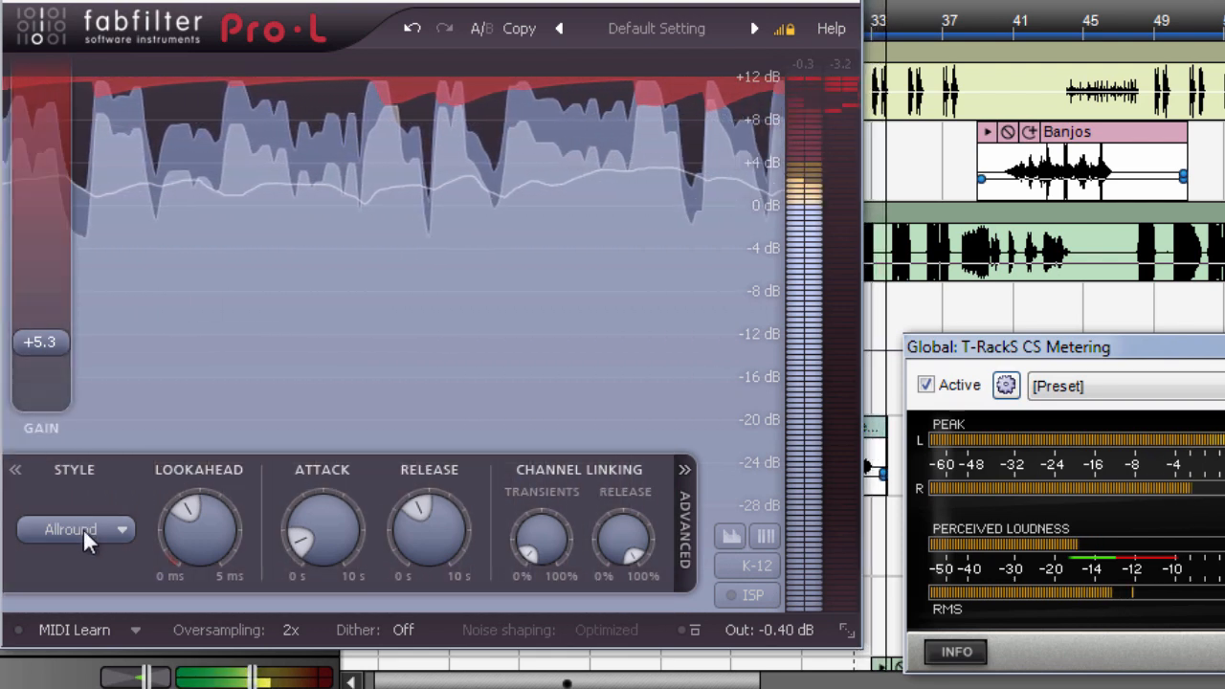
Step: Raise the transients channel linking to about the middle of its range during playback
mouse_move(107, 529)
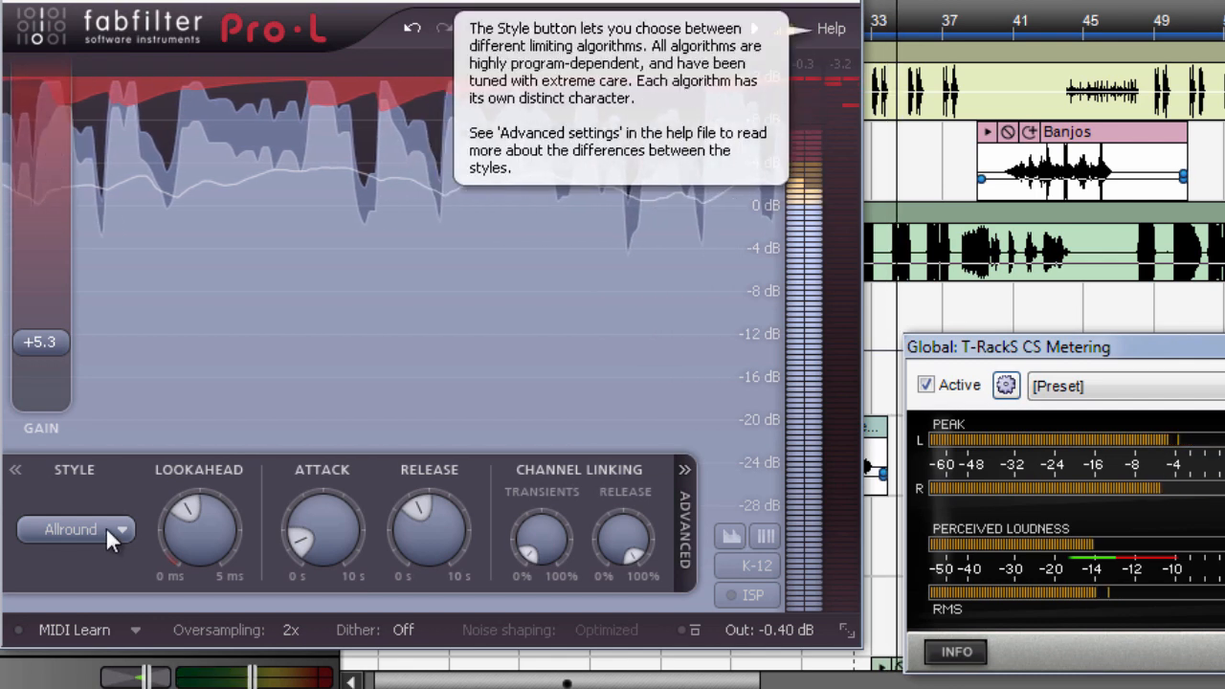
mouse_move(317, 544)
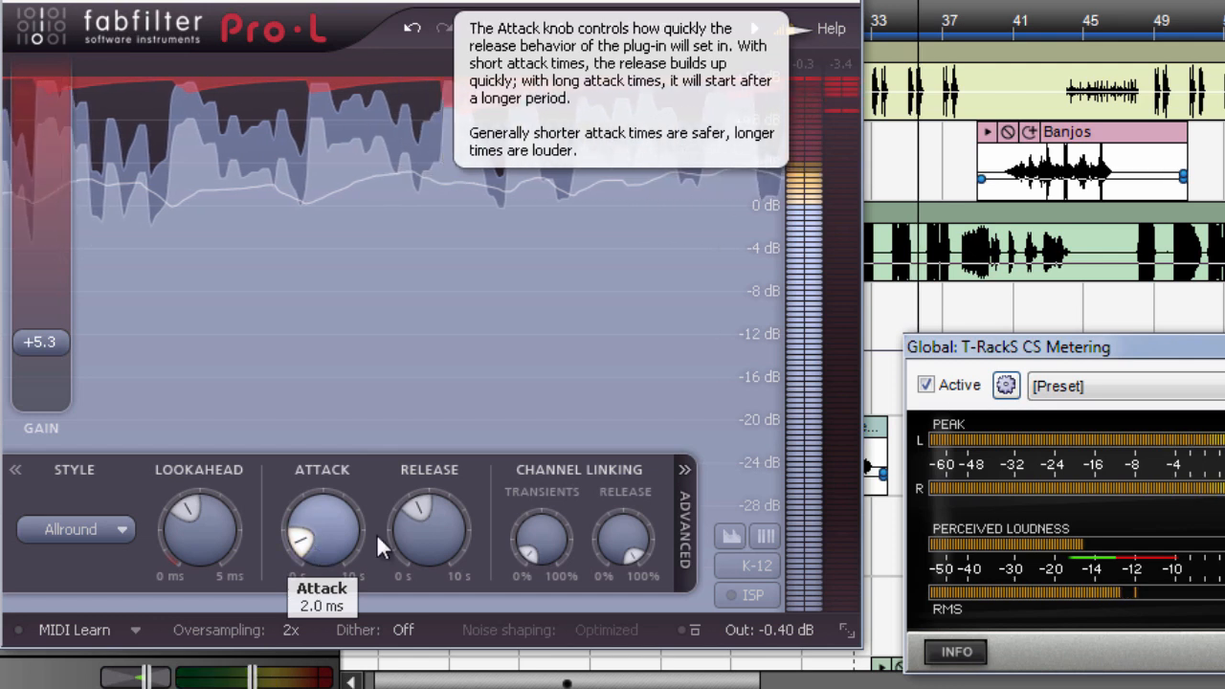
mouse_move(433, 521)
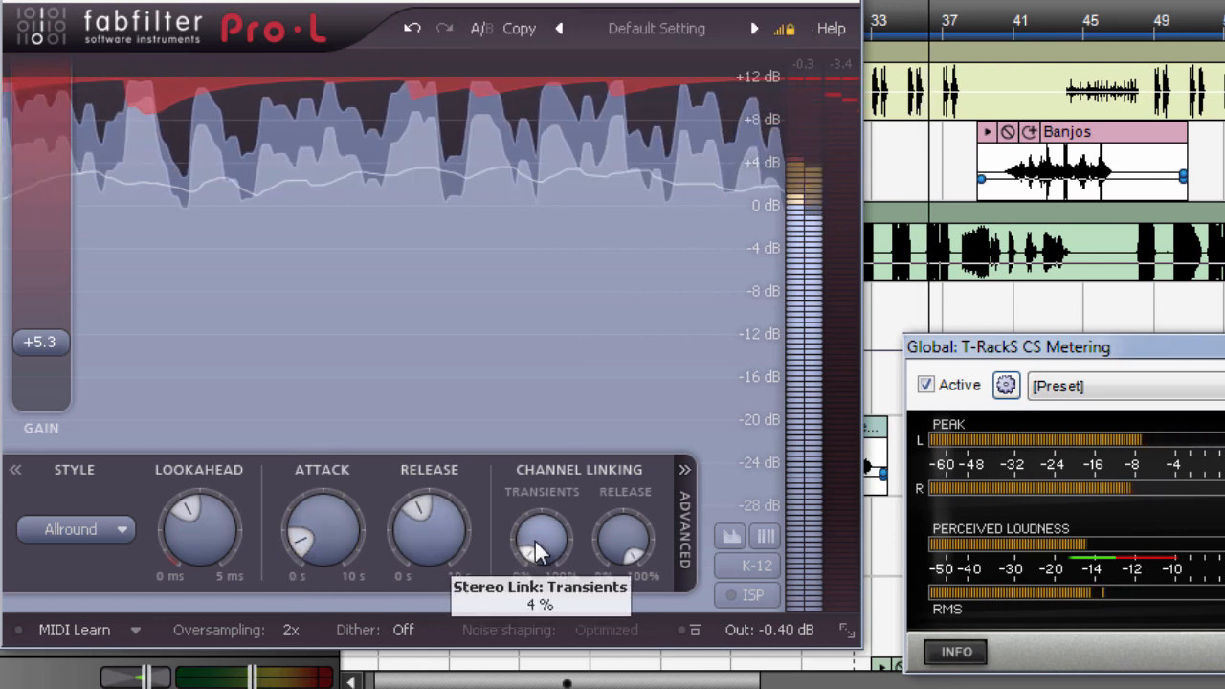
left_click_drag(532, 545, 524, 476)
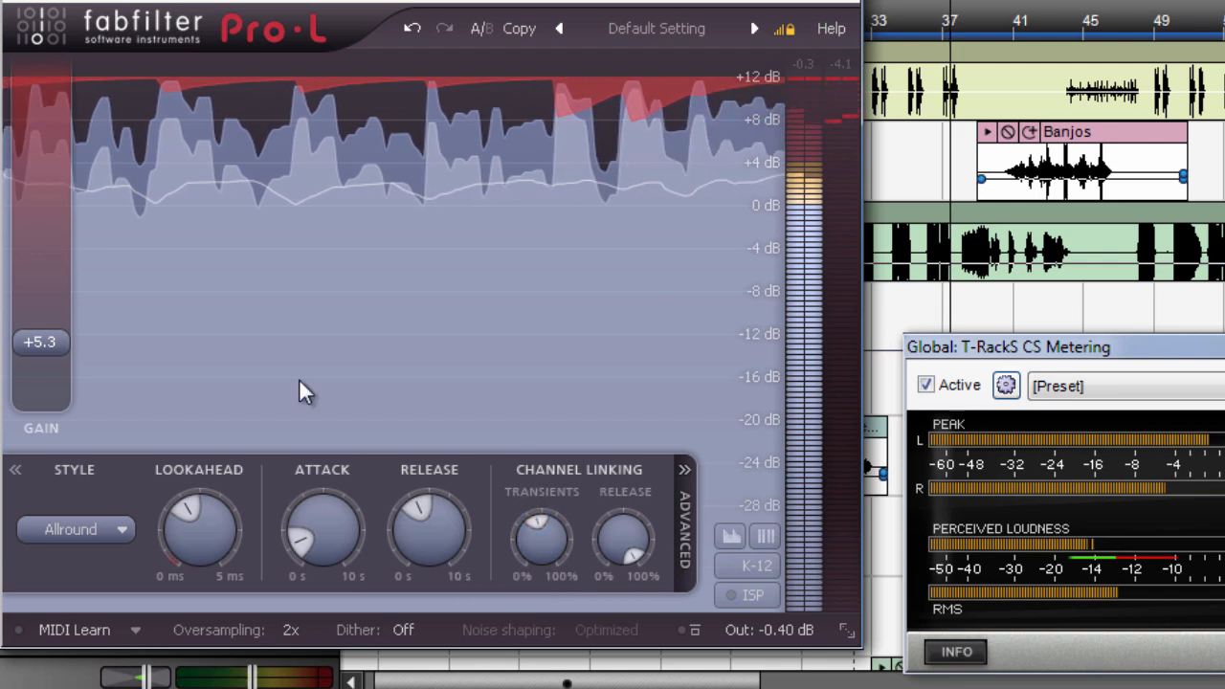
Step: Compare the Transparent limiting style with Allround during playback, returning to Allround
left_click(91, 526)
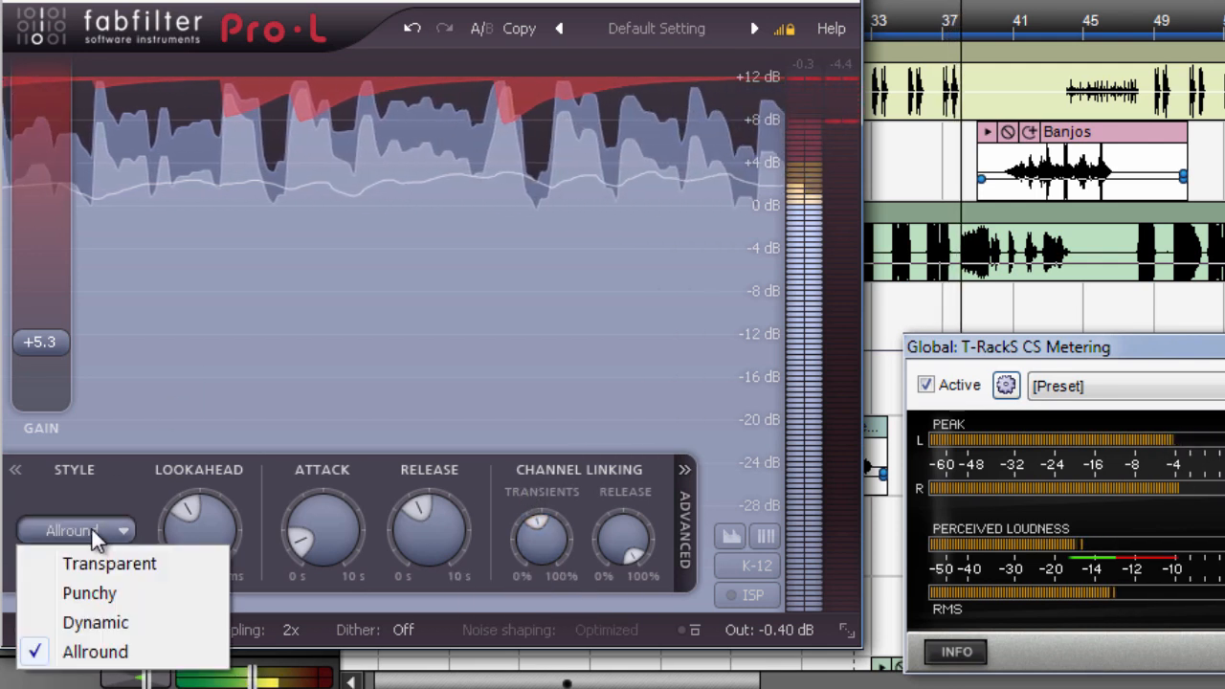
left_click(105, 566)
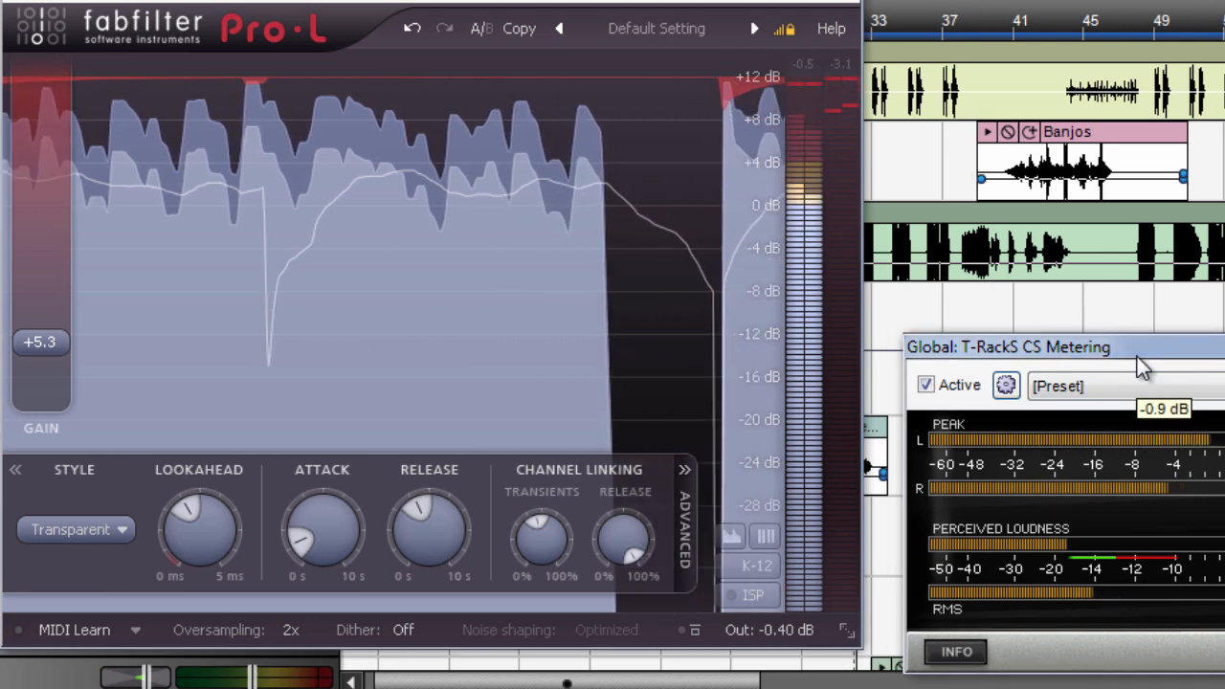
left_click(118, 532)
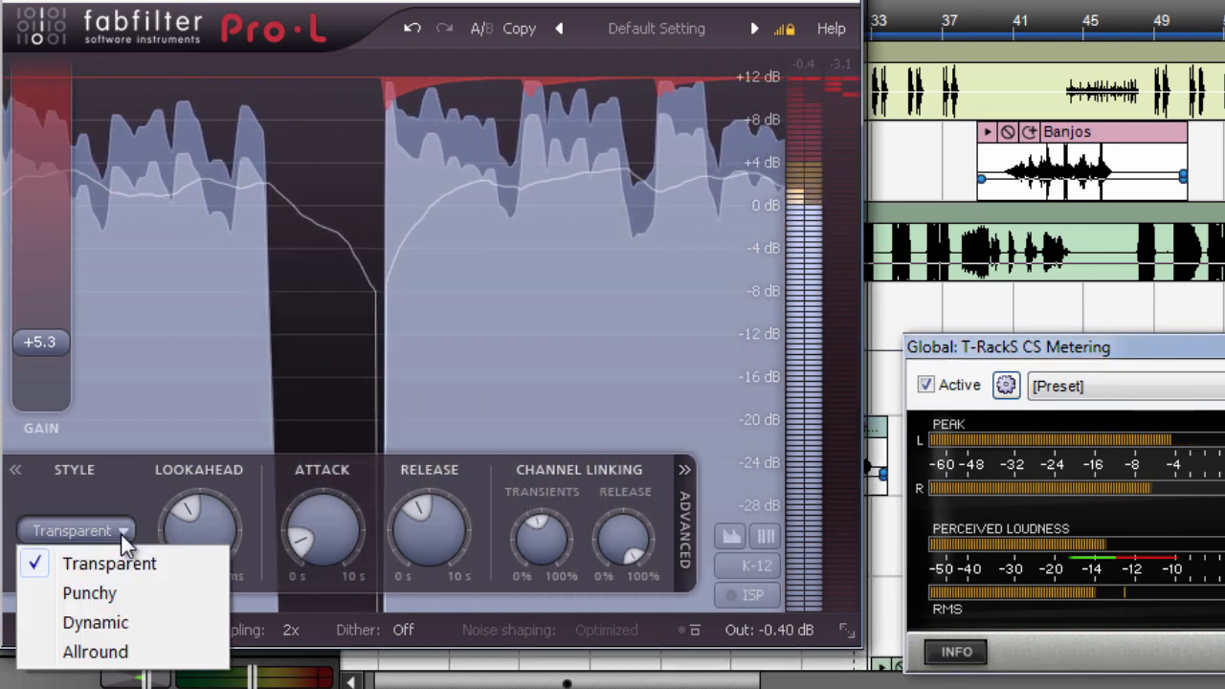
left_click(126, 652)
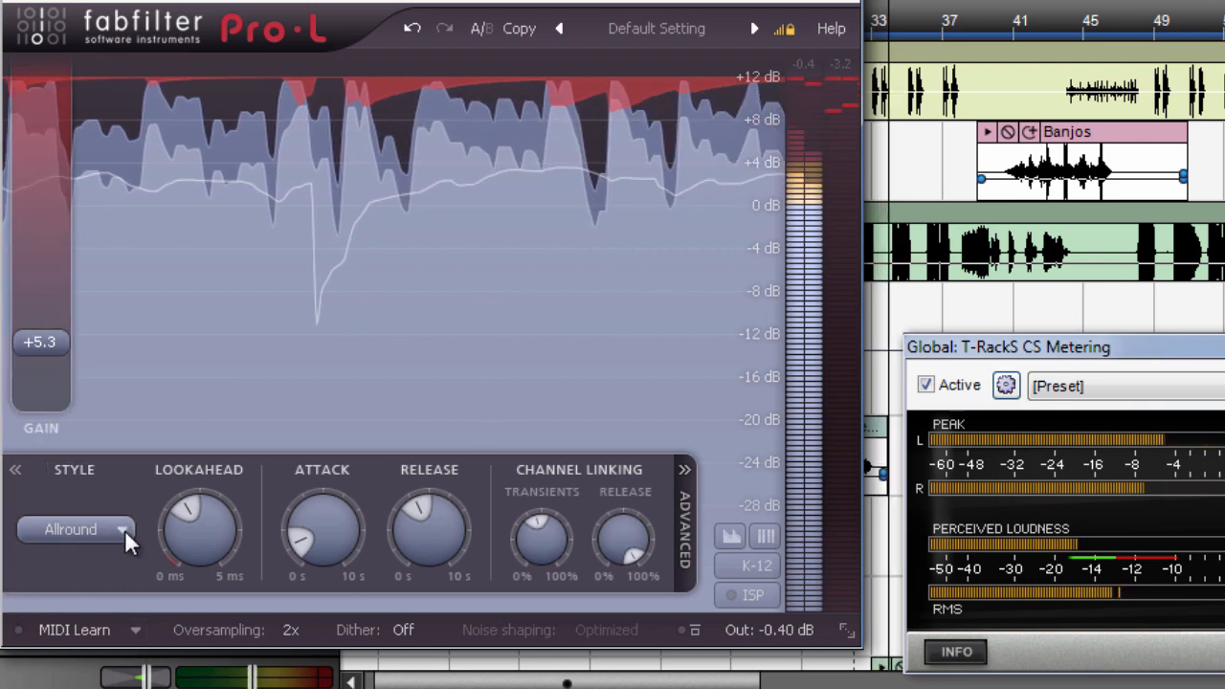
Step: Try the Punchy and Dynamic limiting styles during playback and finally set the style to Allround
left_click(125, 531)
left_click(109, 595)
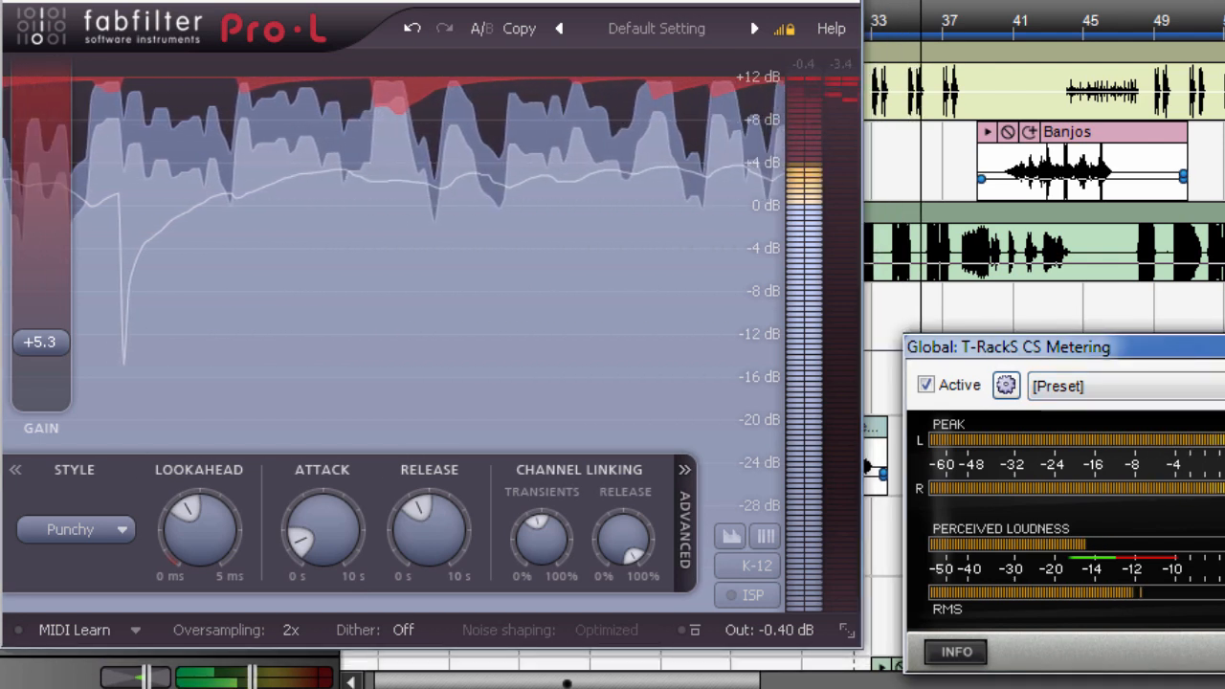
left_click(91, 530)
left_click(86, 622)
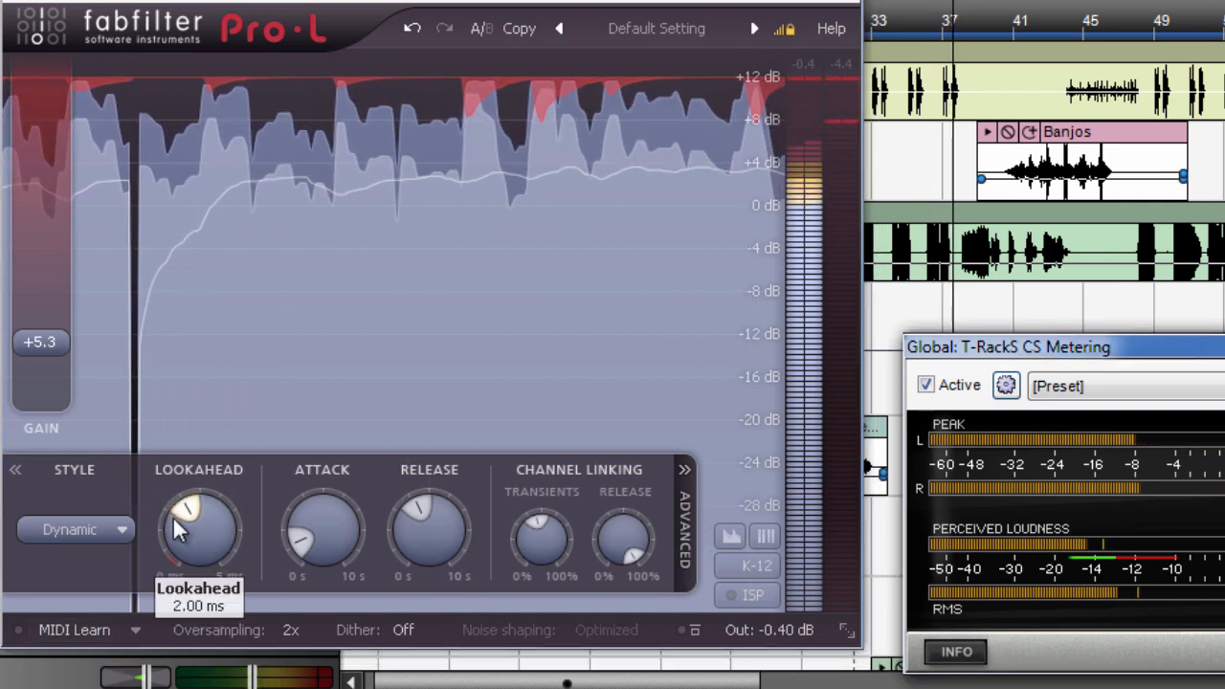
left_click(102, 525)
left_click(98, 651)
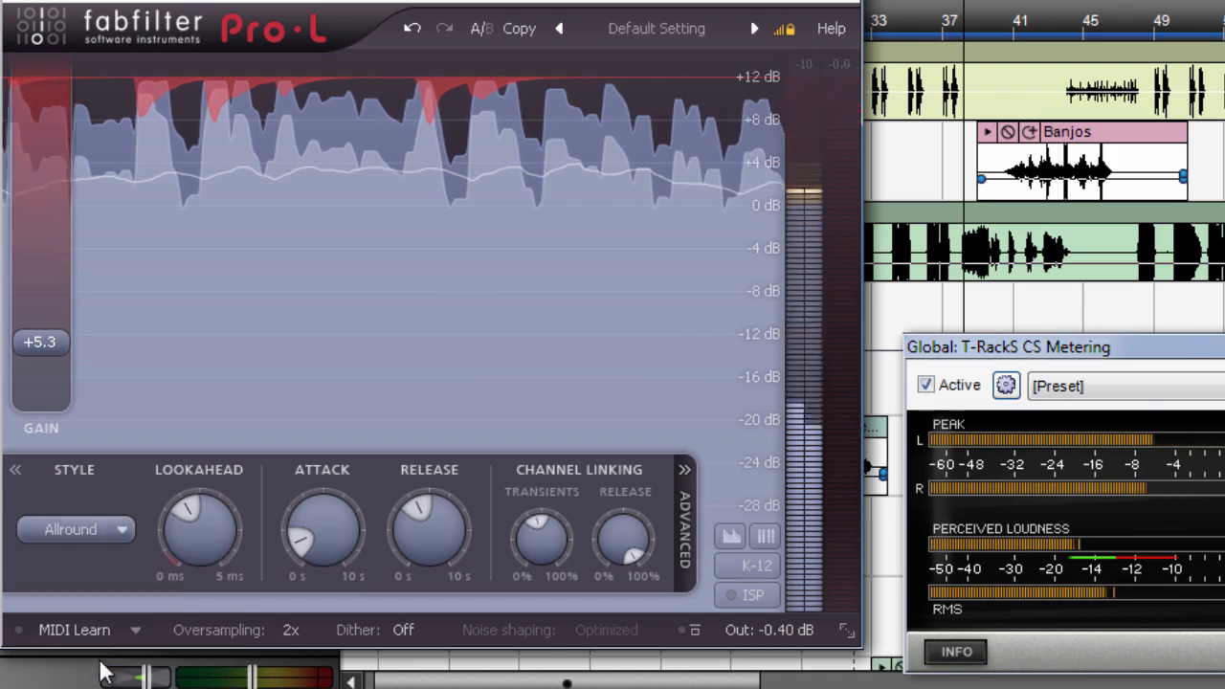
Step: Stop the song, move the T-RackS CS Metering window over to the Pro-L window and bring Pro-L to the front
left_click(1200, 348)
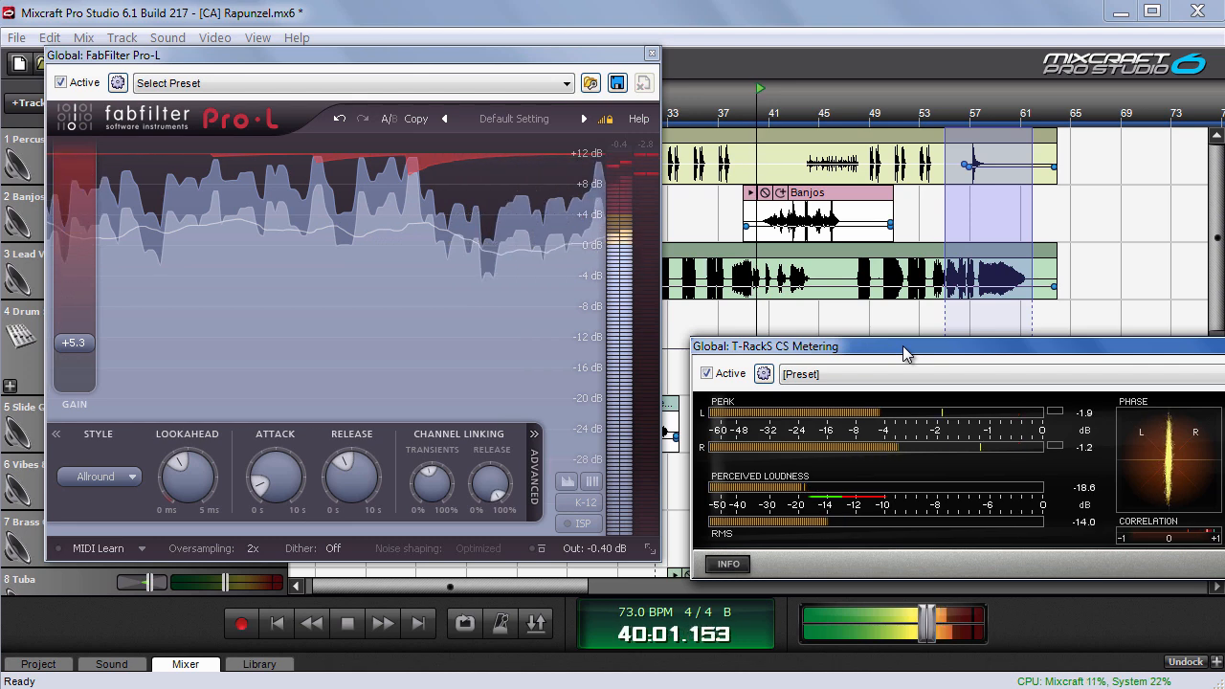
key("space")
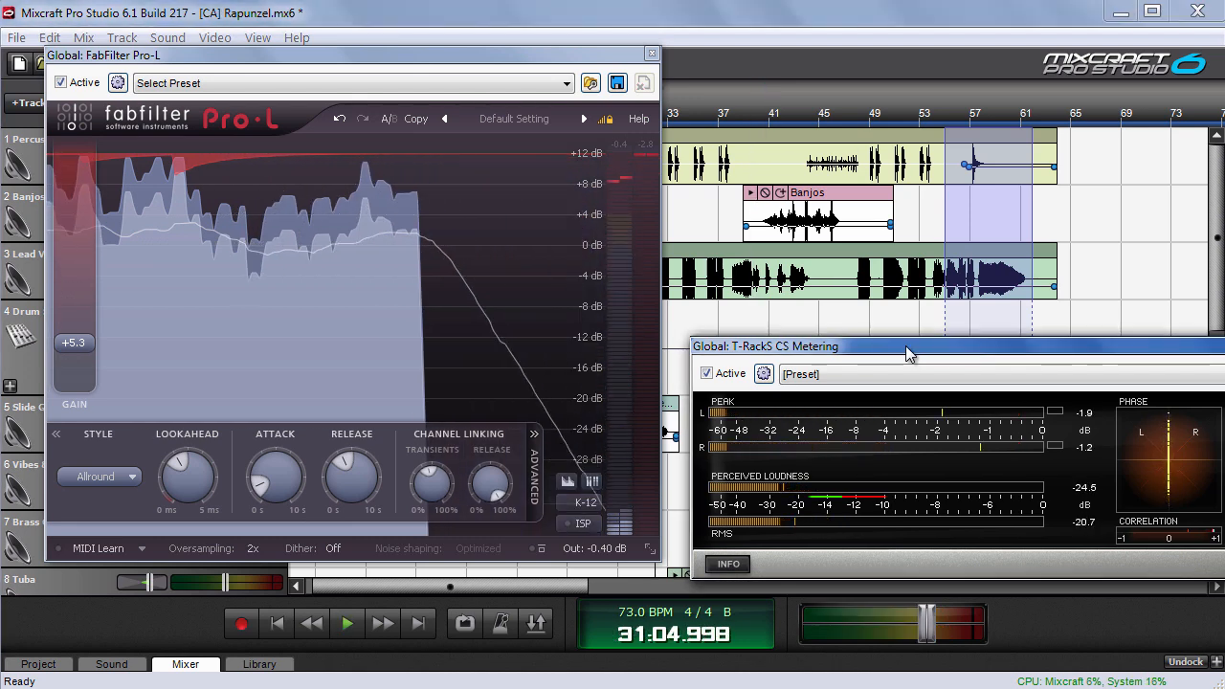
left_click_drag(907, 354, 561, 310)
left_click(426, 43)
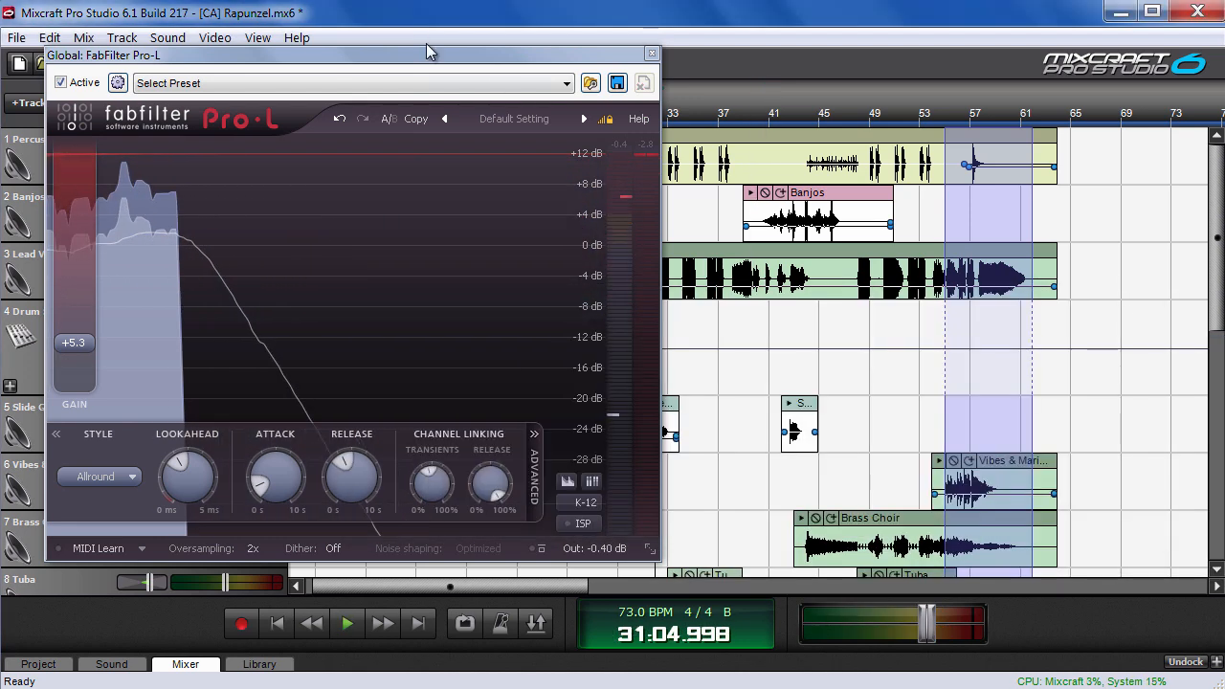